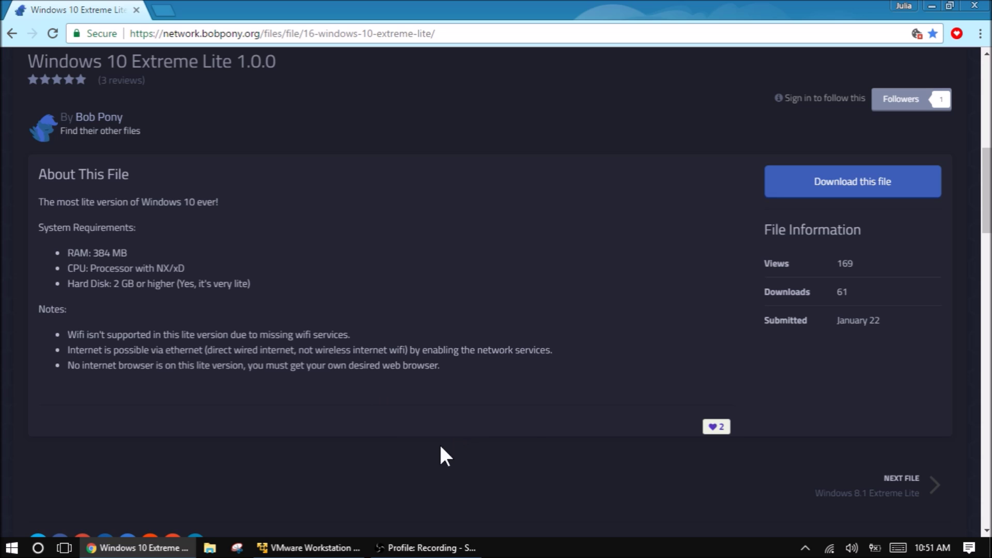
Step: Switch to VMware Workstation Player, power on the Windows 10 Extreme Lite virtual machine in a maximized window, and dismiss the removable devices hint
{"action": "left_click", "coordinate": [327, 548]}
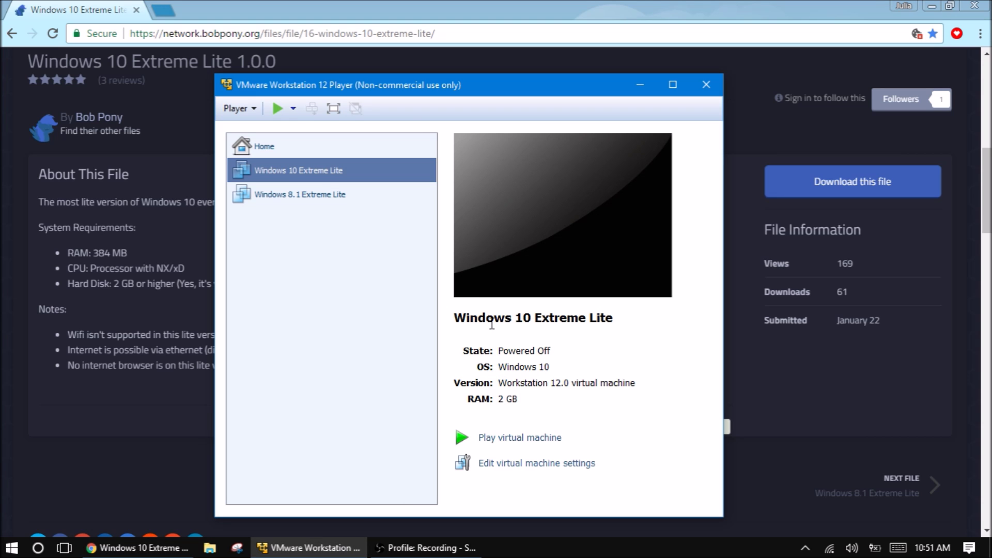
{"action": "left_click", "coordinate": [278, 108]}
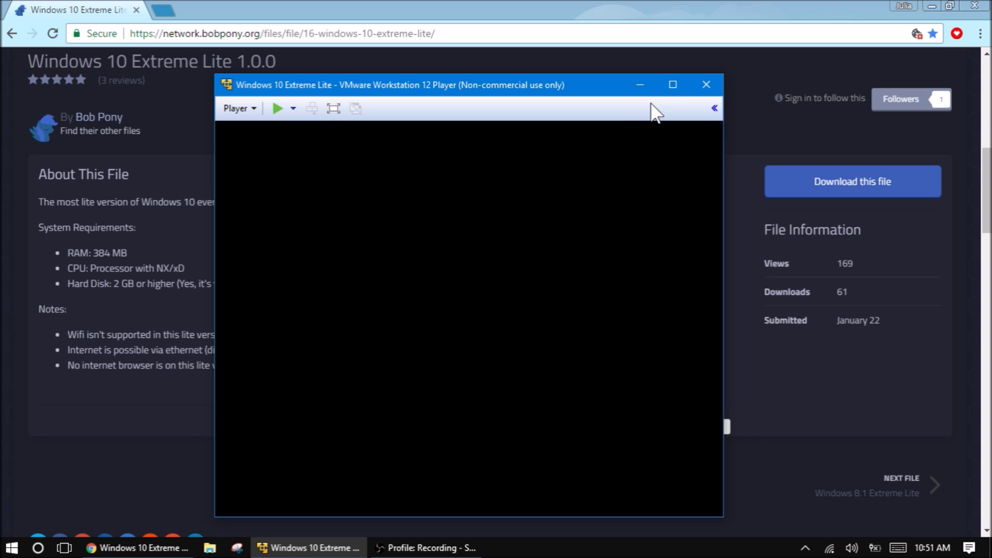
{"action": "left_click", "coordinate": [673, 85]}
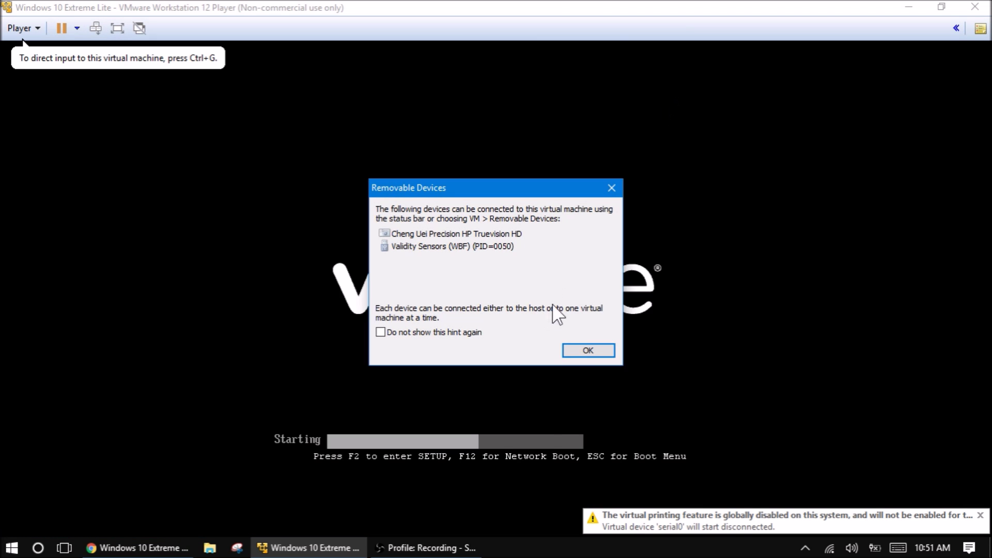
{"action": "left_click", "coordinate": [579, 352]}
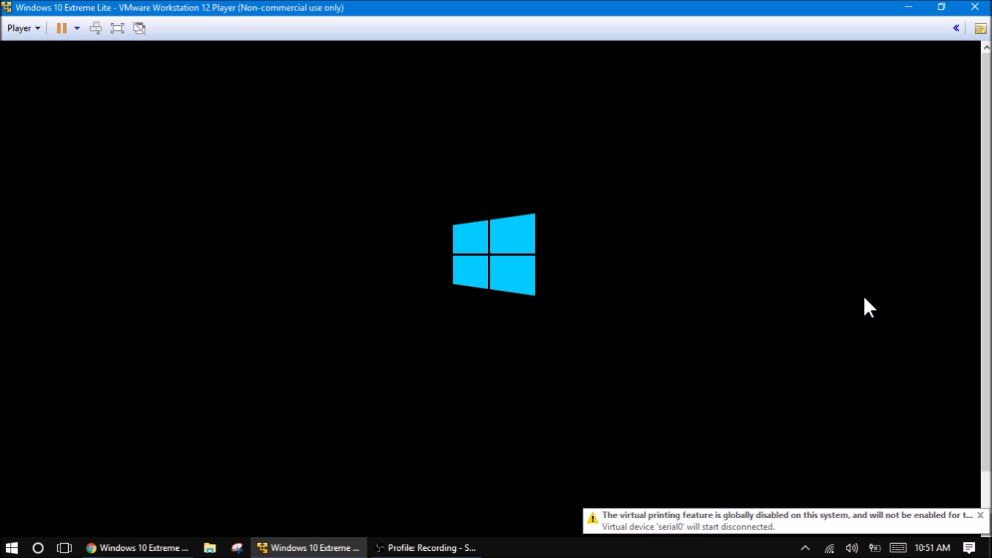
{"action": "left_click", "coordinate": [917, 251]}
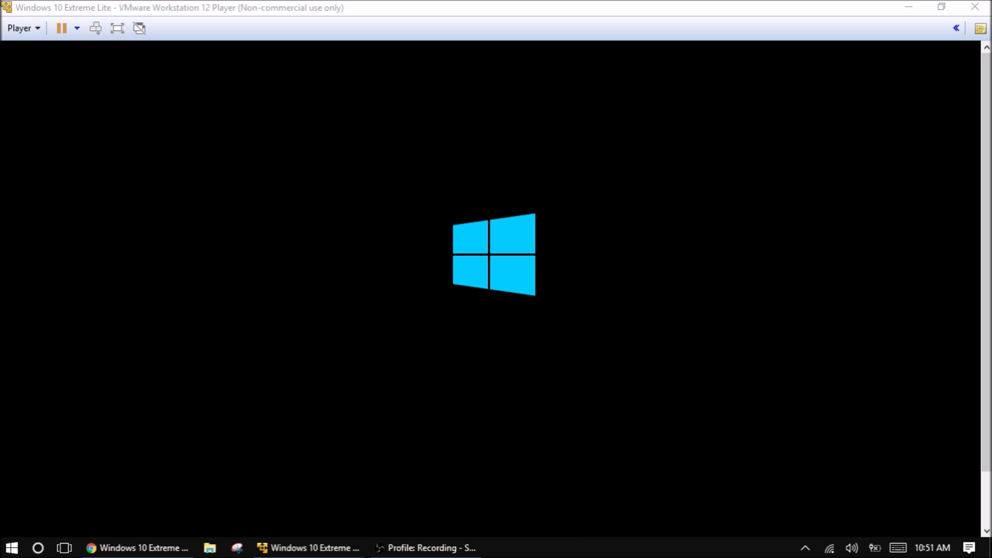
{"action": "key", "text": "ctrl+alt"}
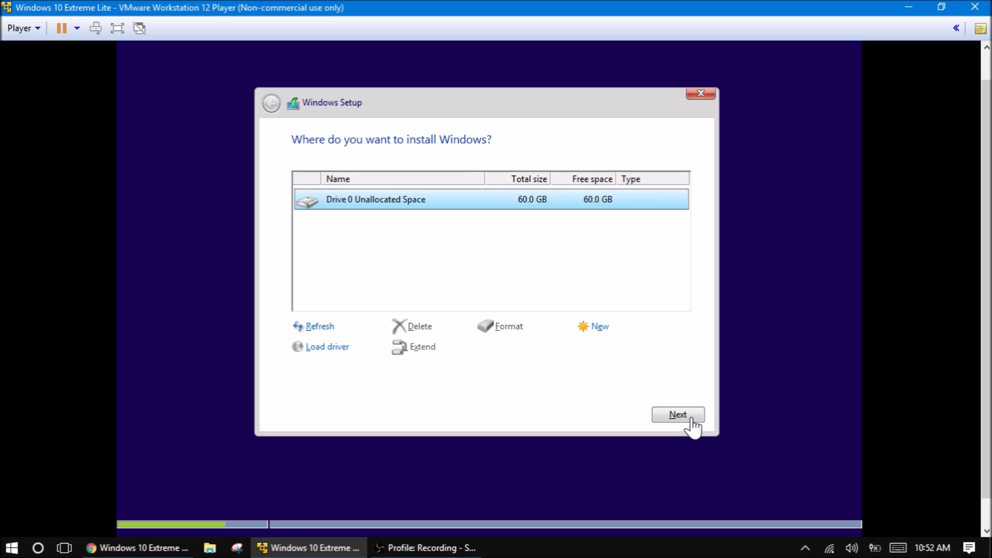
Step: Install Windows on the Drive 0 unallocated space and restart the virtual machine to continue setup
{"action": "left_click", "coordinate": [675, 283]}
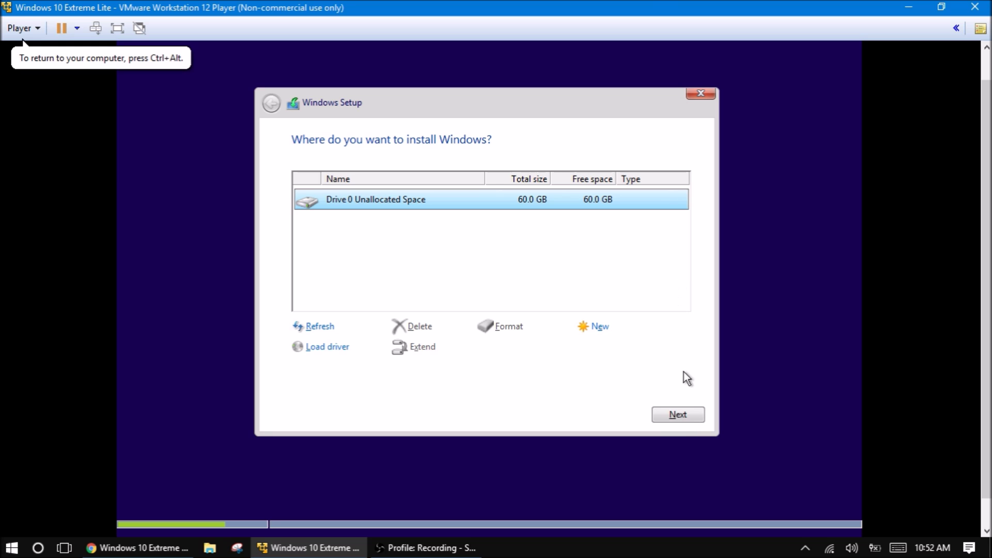
{"action": "left_click", "coordinate": [680, 416]}
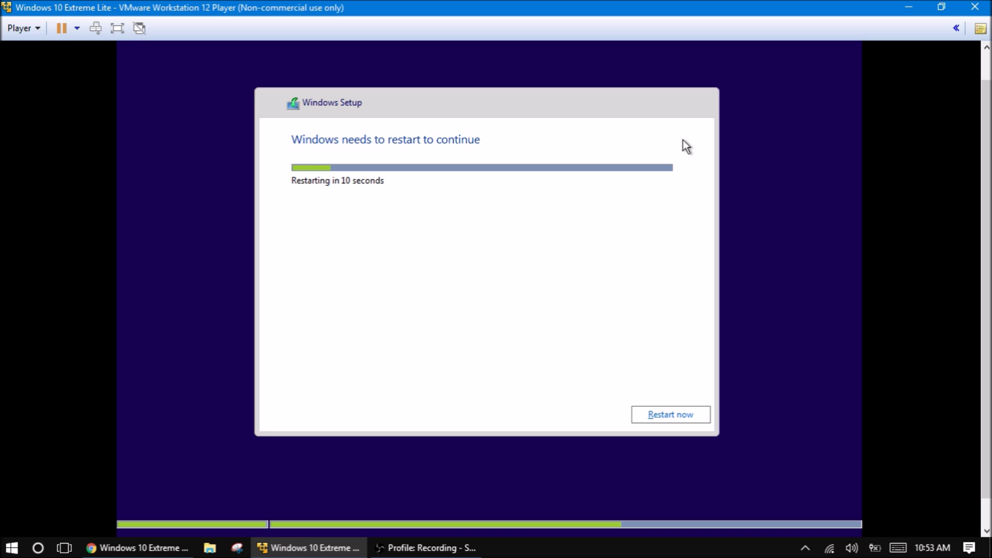
{"action": "left_click", "coordinate": [677, 420]}
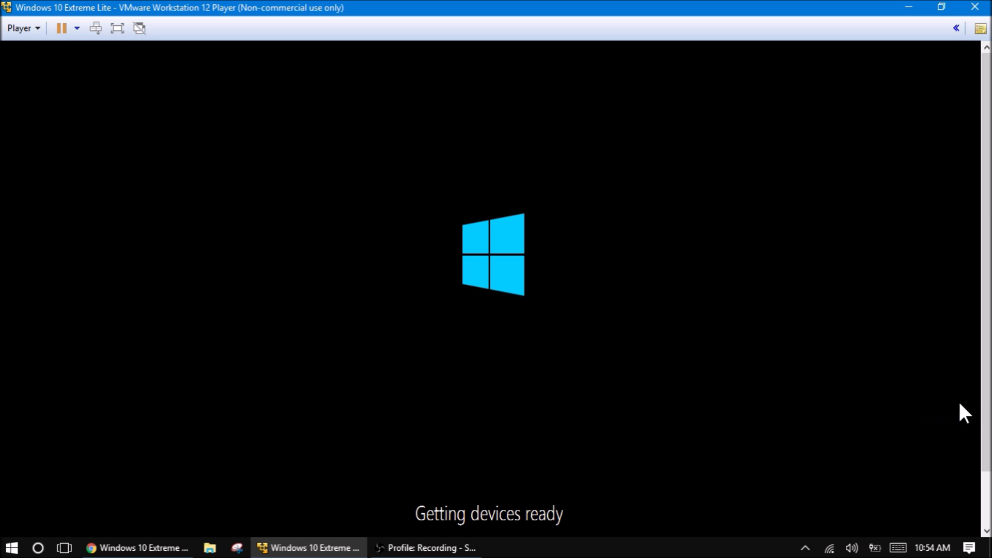
{"action": "left_click", "coordinate": [987, 468]}
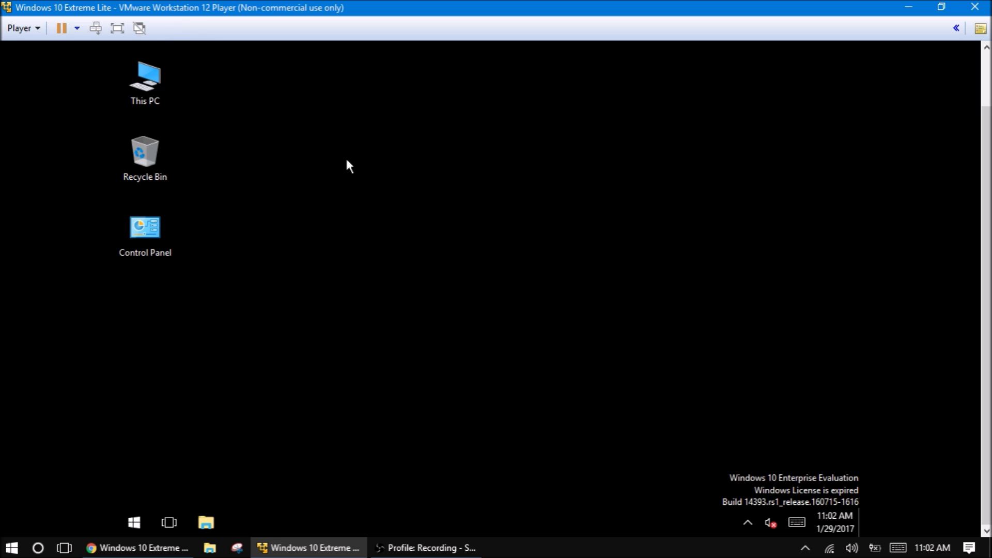
Step: Mount the VMware Tools disc in the virtual machine and try to install the tools with its setup application
{"action": "left_click", "coordinate": [21, 29]}
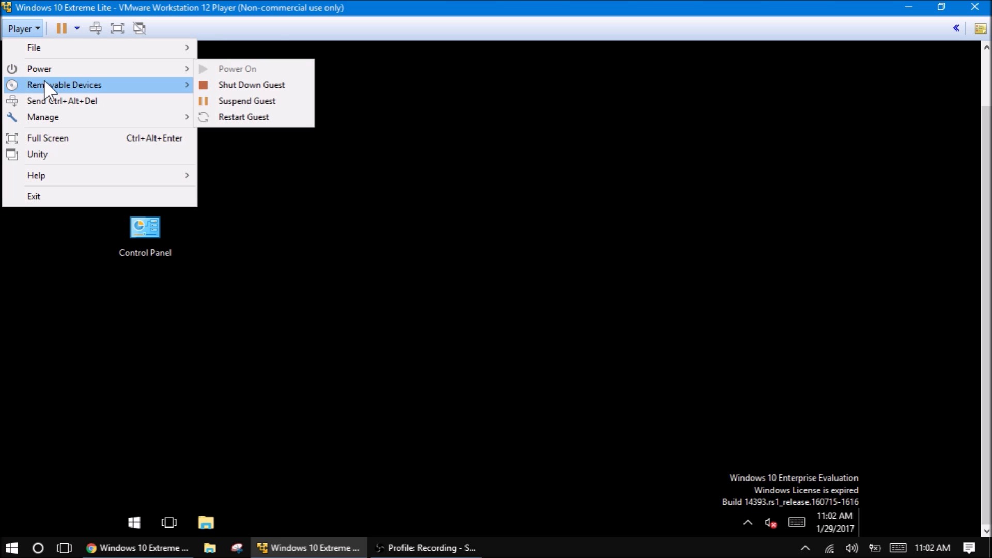
{"action": "mouse_move", "coordinate": [57, 117]}
{"action": "left_click", "coordinate": [260, 121]}
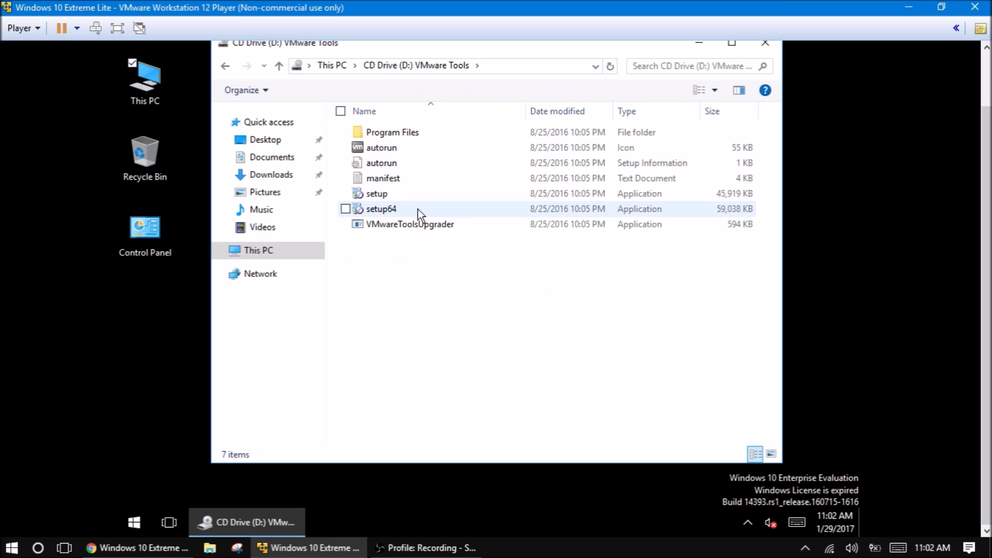
{"action": "double_click", "coordinate": [417, 197]}
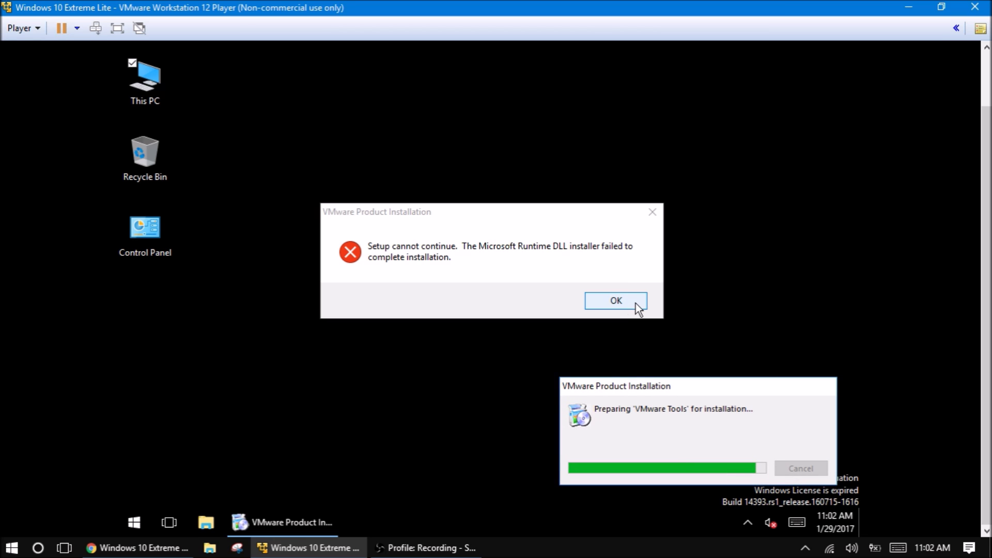
{"action": "left_click", "coordinate": [636, 304]}
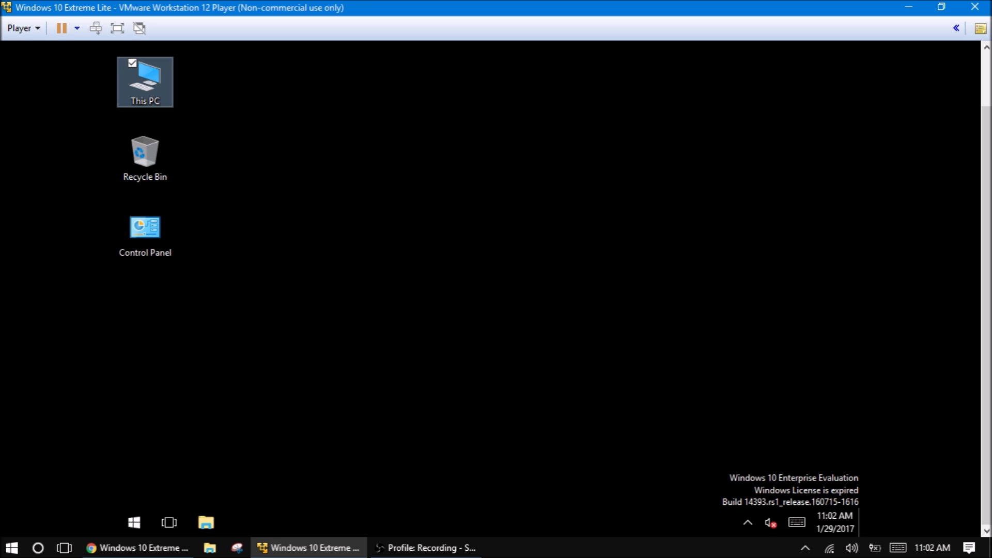
Step: Check the contents of CD drive D: through This PC in the virtual machine
{"action": "right_click", "coordinate": [133, 520]}
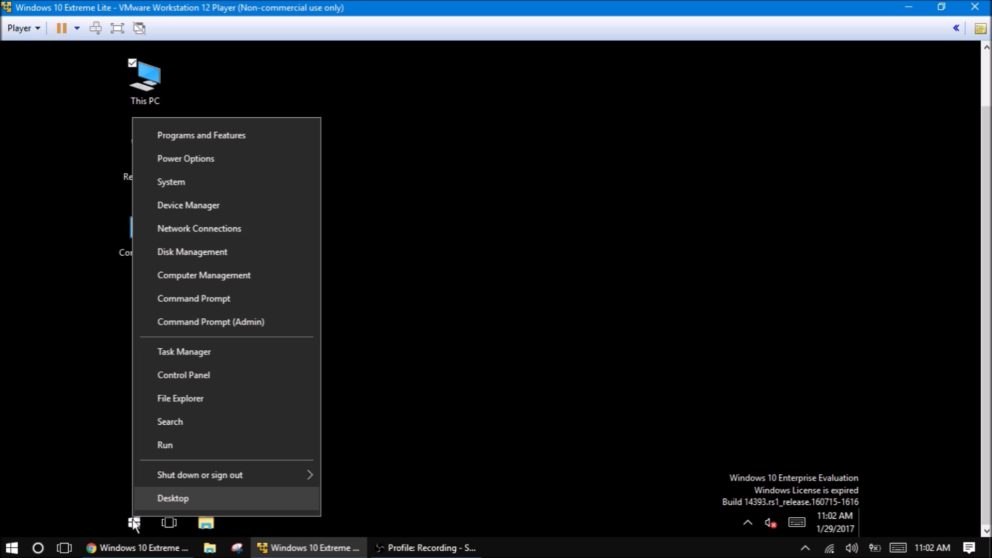
{"action": "left_click", "coordinate": [517, 333]}
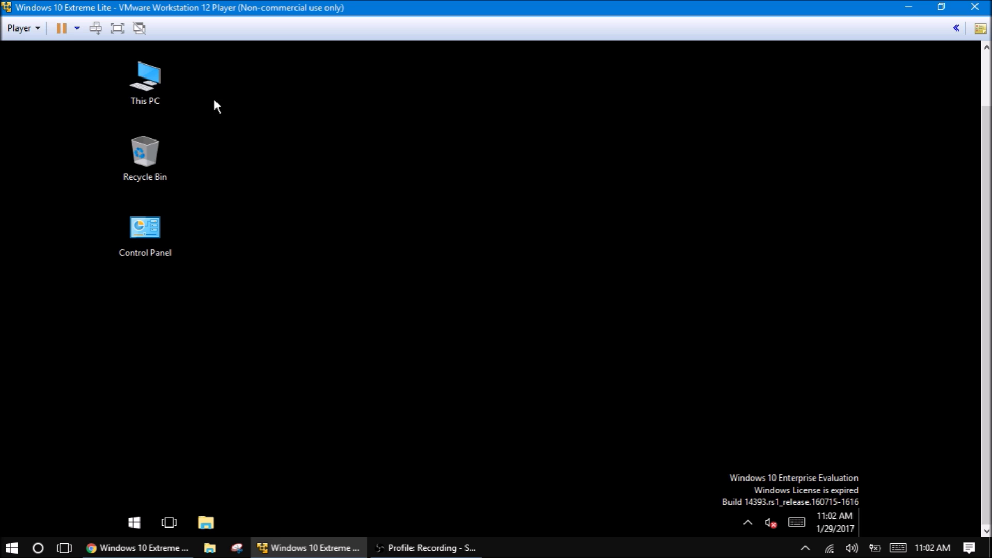
{"action": "double_click", "coordinate": [135, 79]}
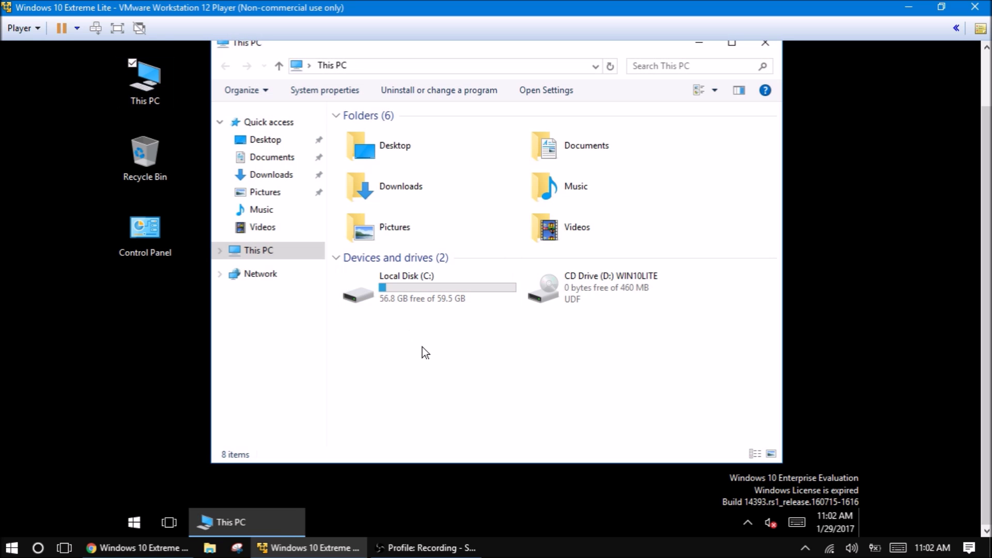
{"action": "double_click", "coordinate": [591, 289]}
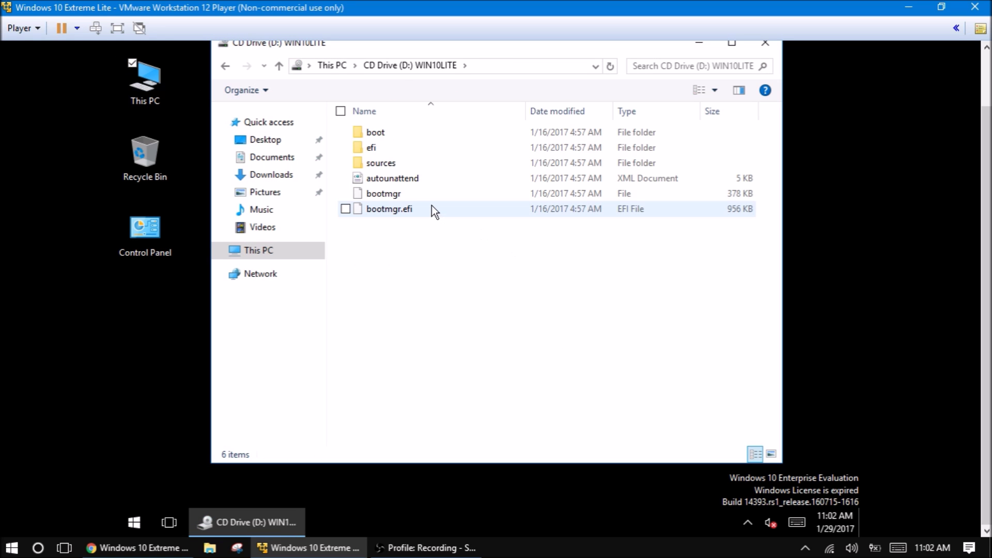
{"action": "left_click", "coordinate": [277, 253]}
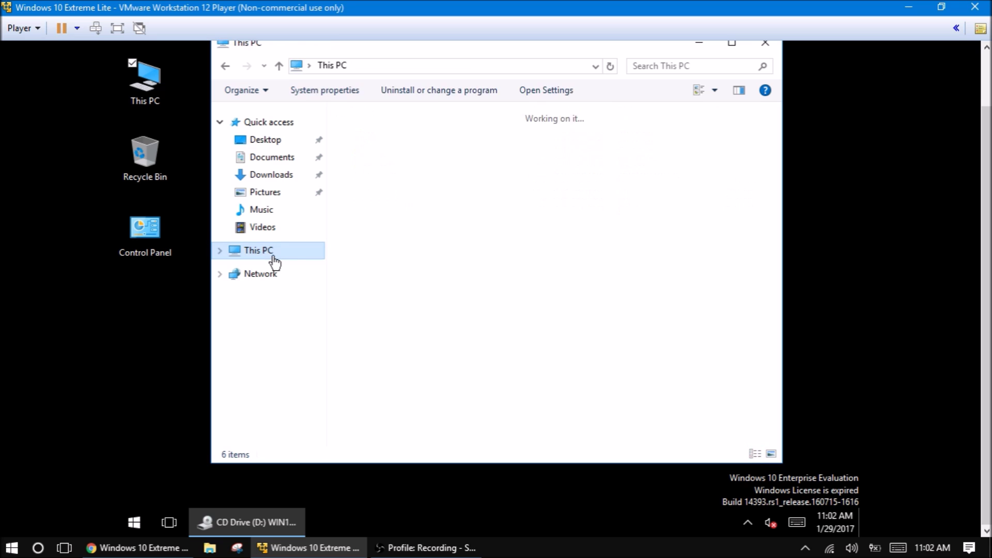
{"action": "double_click", "coordinate": [579, 287]}
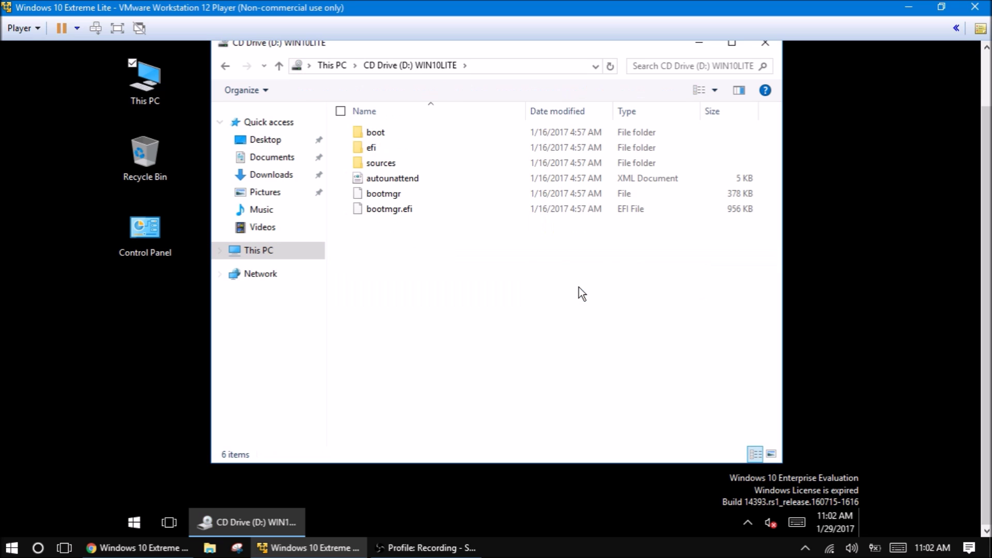
{"action": "left_click", "coordinate": [21, 28]}
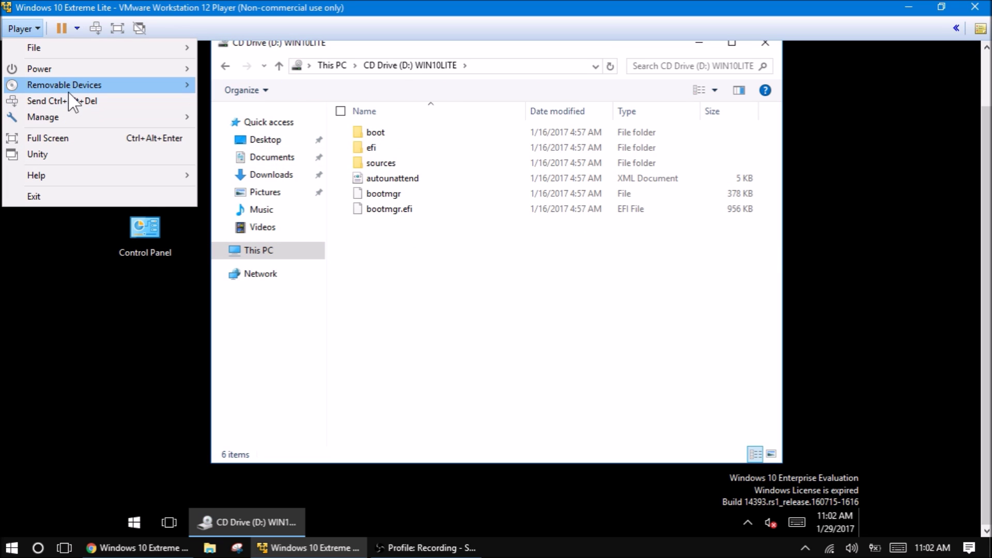
{"action": "mouse_move", "coordinate": [58, 84]}
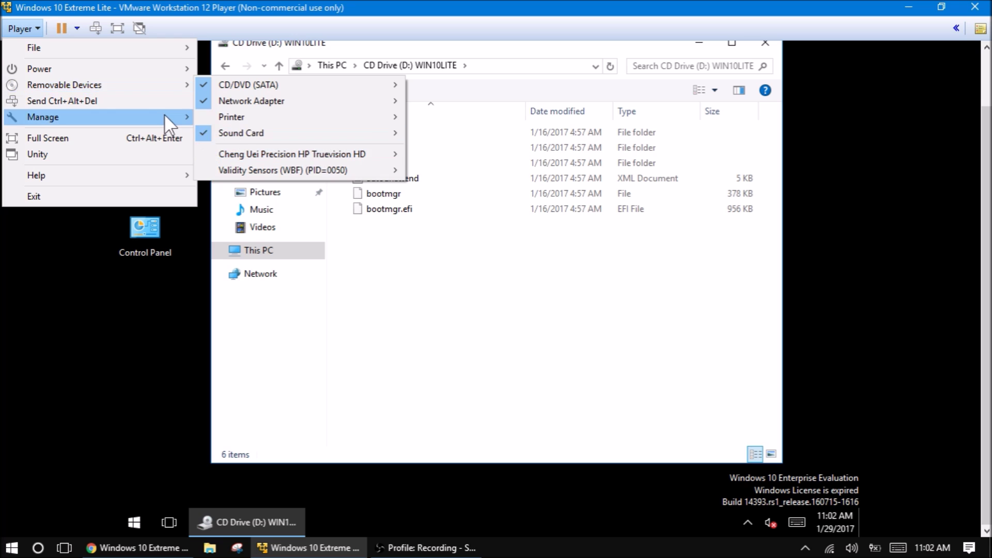
{"action": "mouse_move", "coordinate": [134, 68]}
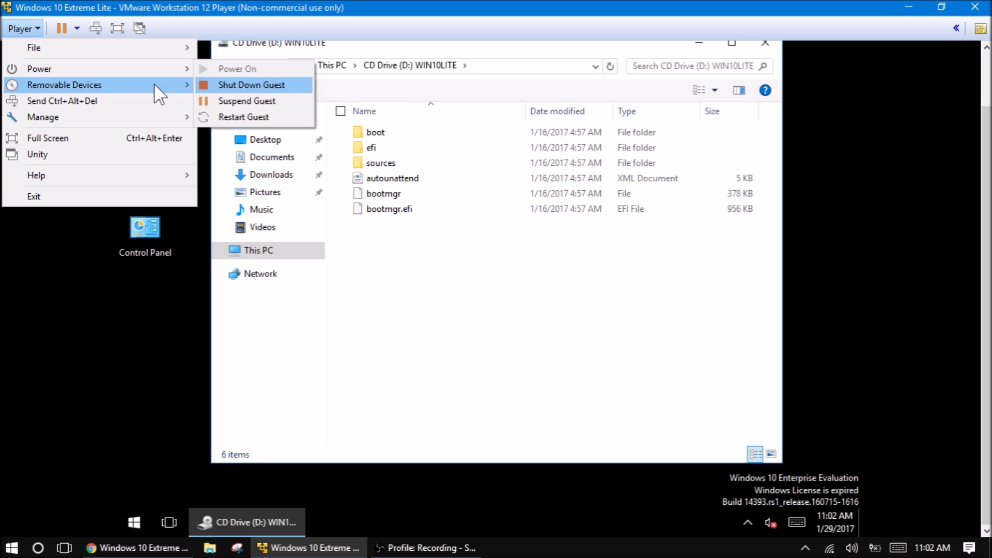
{"action": "left_click", "coordinate": [145, 98]}
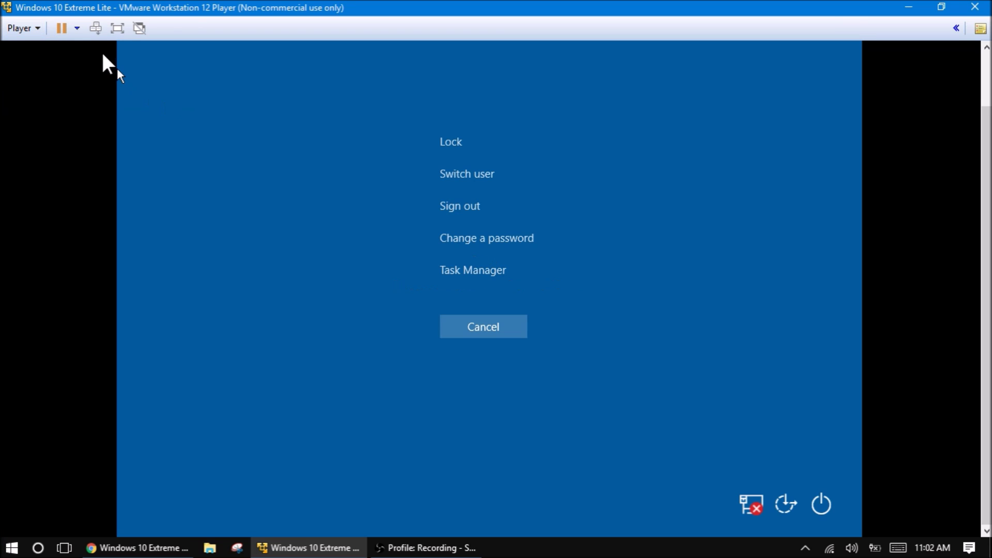
{"action": "left_click", "coordinate": [442, 319]}
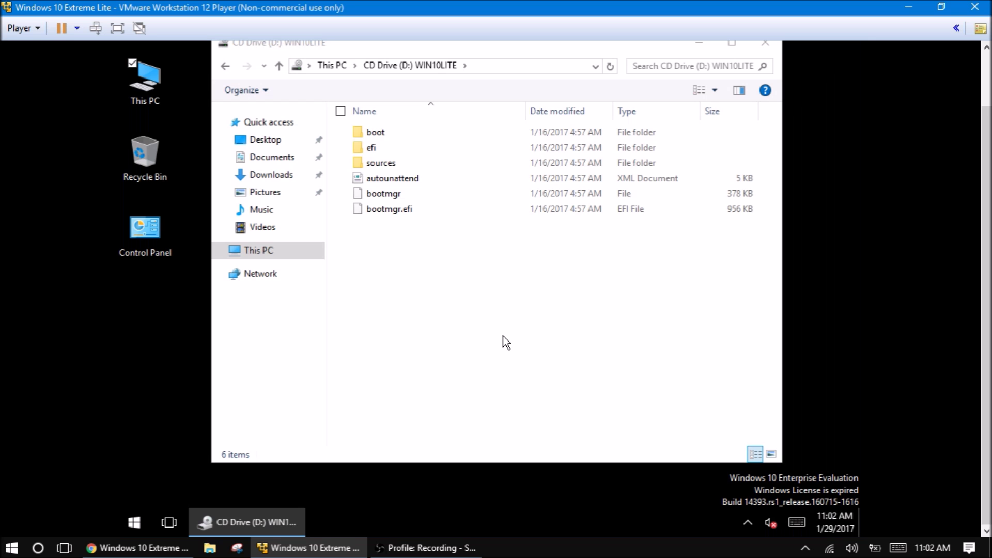
Step: Mount the VMware Tools disc again, open it from This PC, and retry its setup application
{"action": "left_click", "coordinate": [24, 29]}
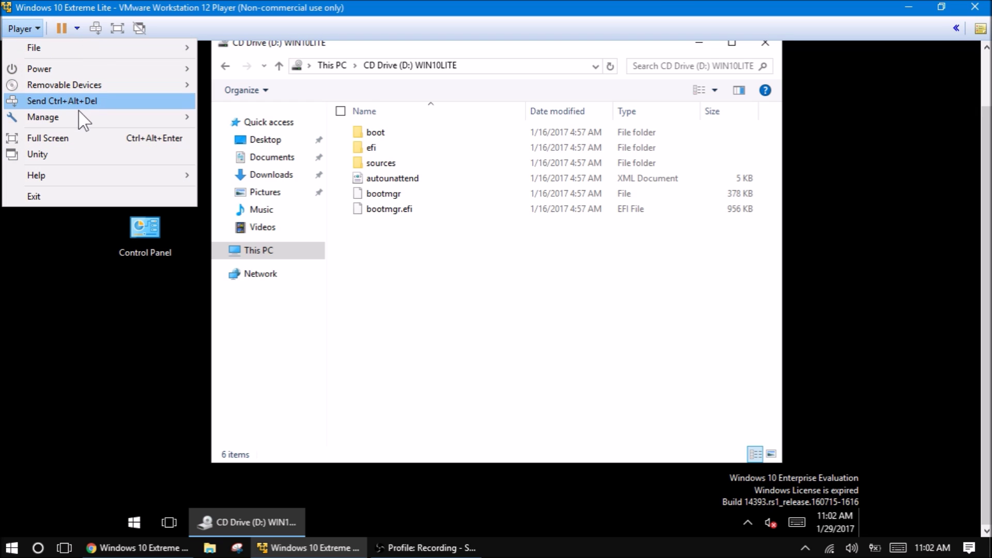
{"action": "mouse_move", "coordinate": [83, 118]}
{"action": "left_click", "coordinate": [245, 113]}
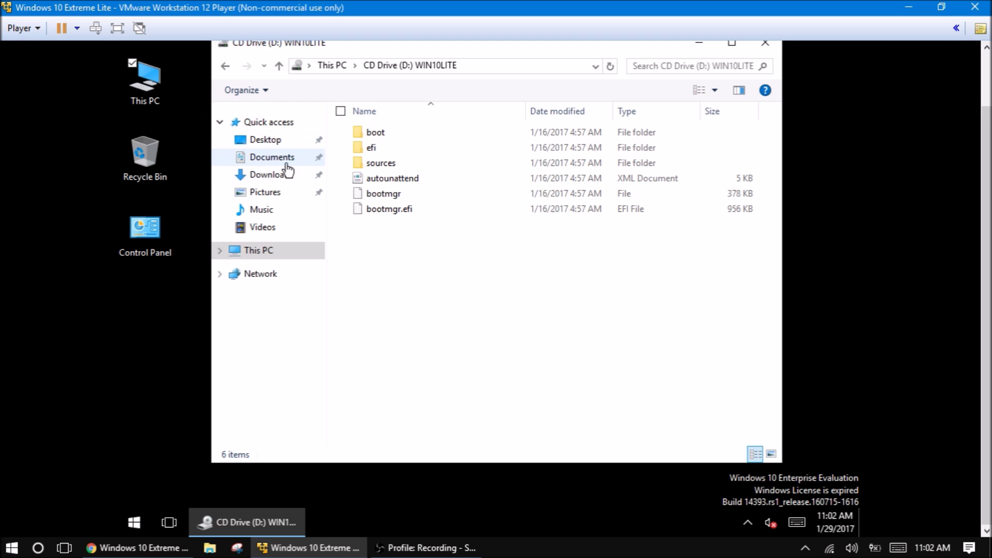
{"action": "left_click", "coordinate": [289, 252]}
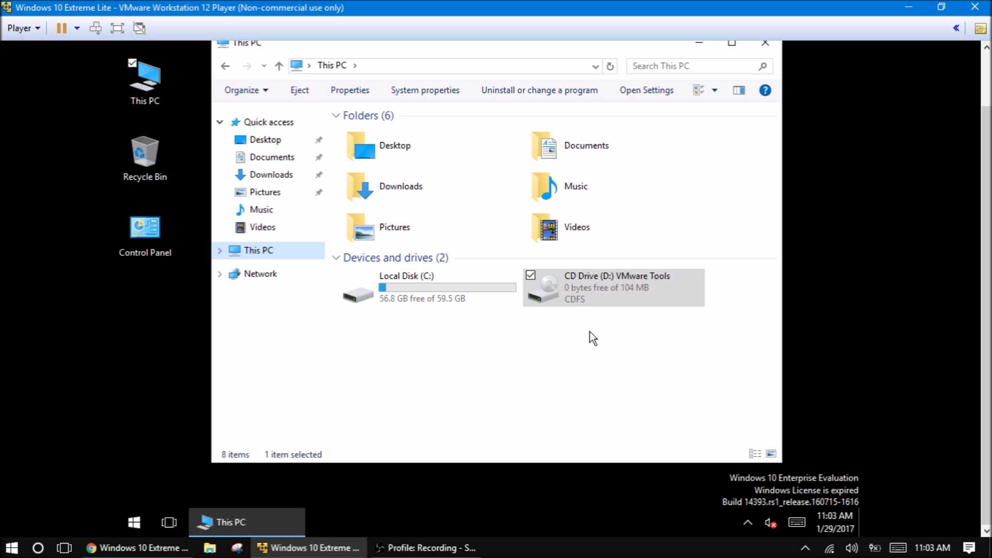
{"action": "left_click", "coordinate": [628, 286]}
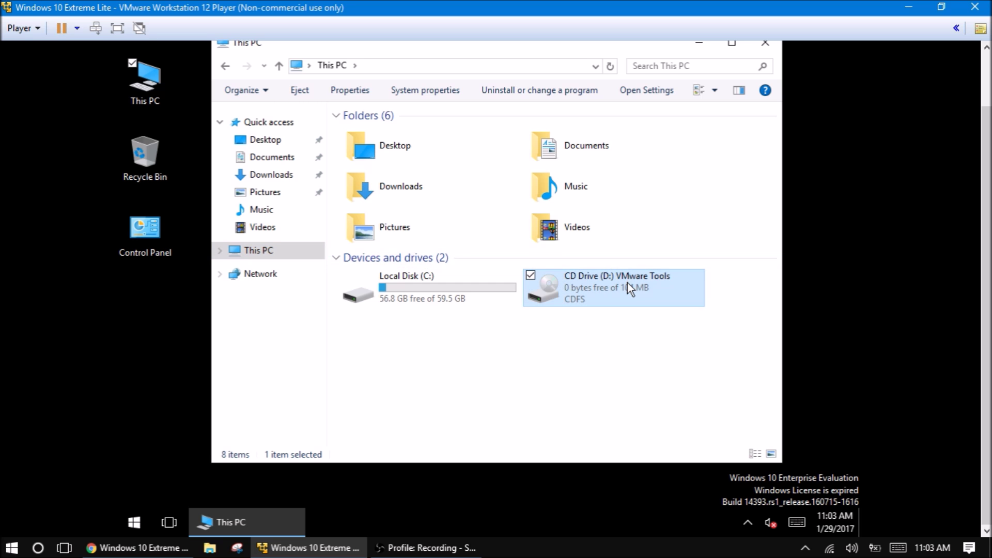
{"action": "double_click", "coordinate": [628, 283]}
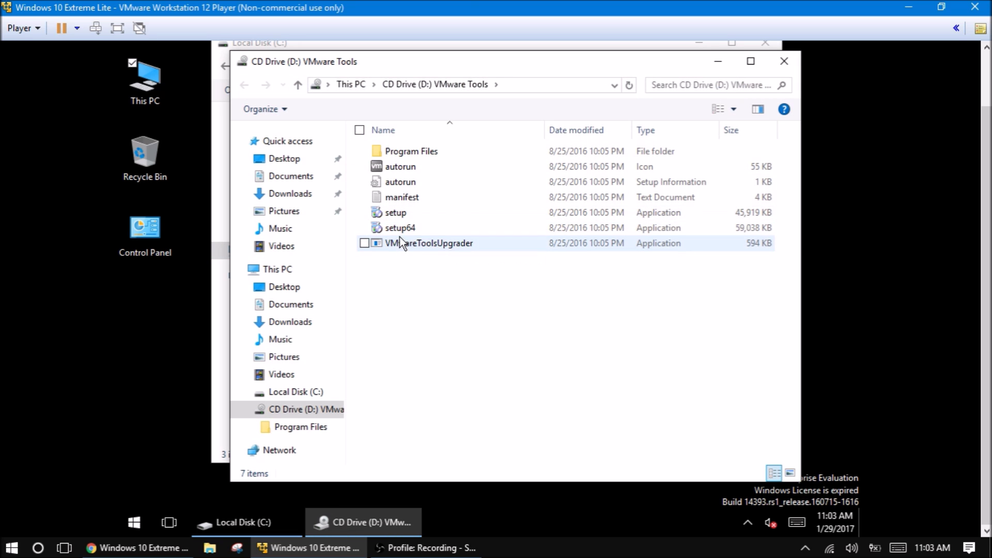
{"action": "double_click", "coordinate": [401, 214]}
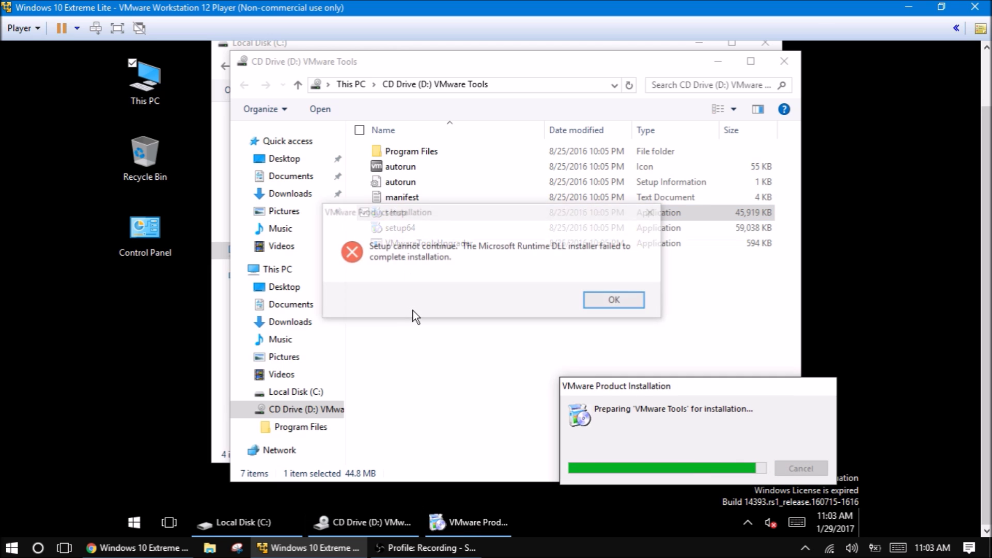
{"action": "left_click", "coordinate": [615, 302]}
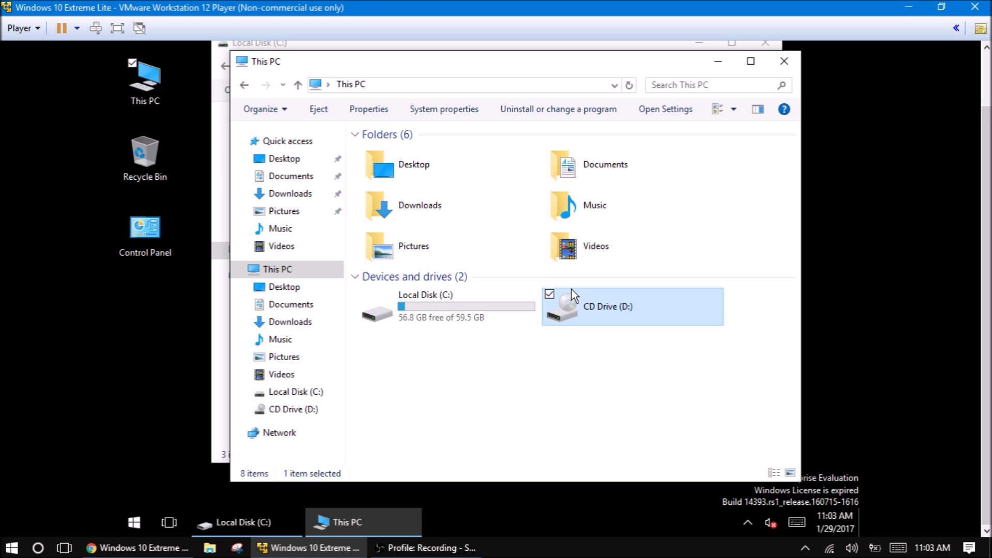
Step: Start the VMware Tools installation once more to load its disc into the empty CD drive
{"action": "left_click", "coordinate": [27, 25]}
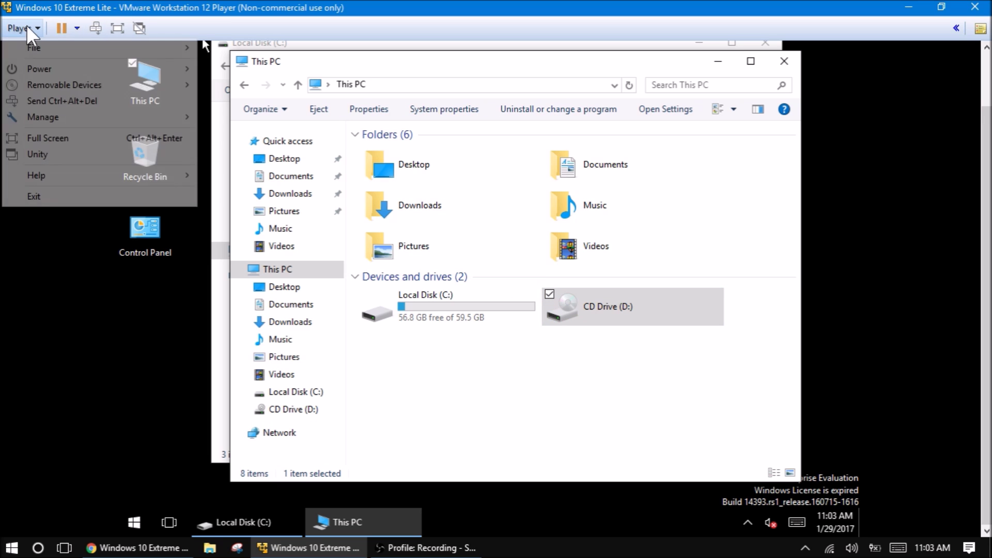
{"action": "mouse_move", "coordinate": [62, 117]}
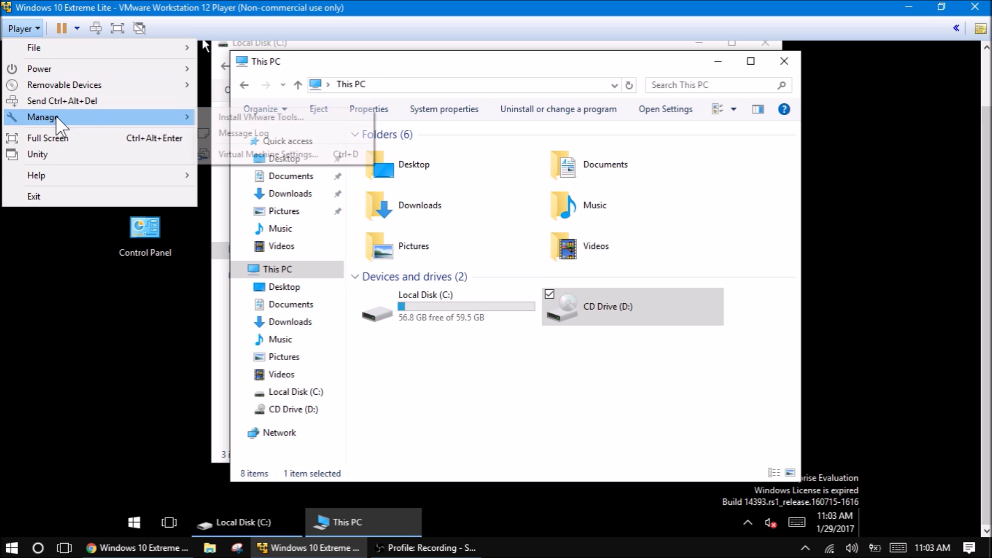
{"action": "left_click", "coordinate": [249, 116]}
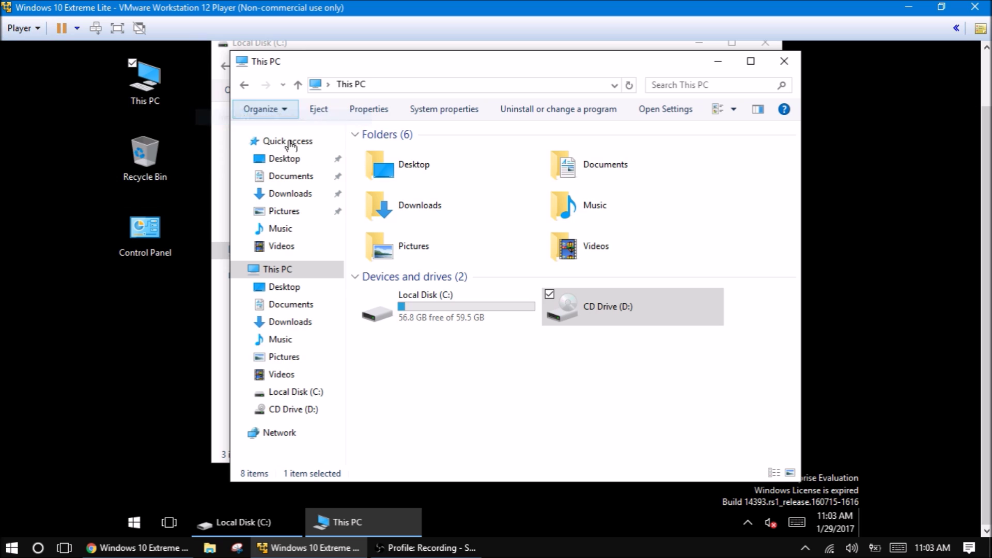
Step: Open the VMware Tools disc in CD drive D: and try to open its autorun icon file
{"action": "double_click", "coordinate": [631, 318]}
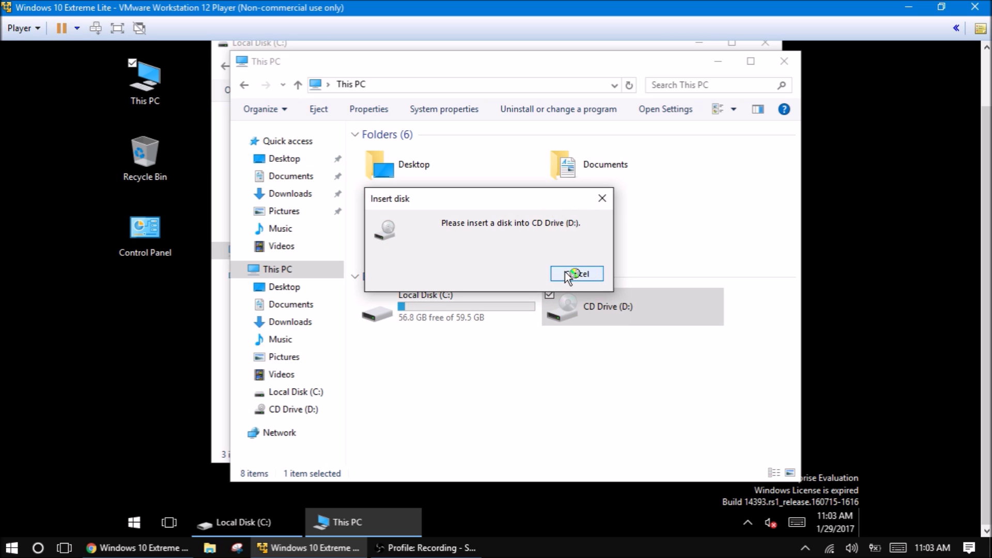
{"action": "left_click", "coordinate": [571, 274]}
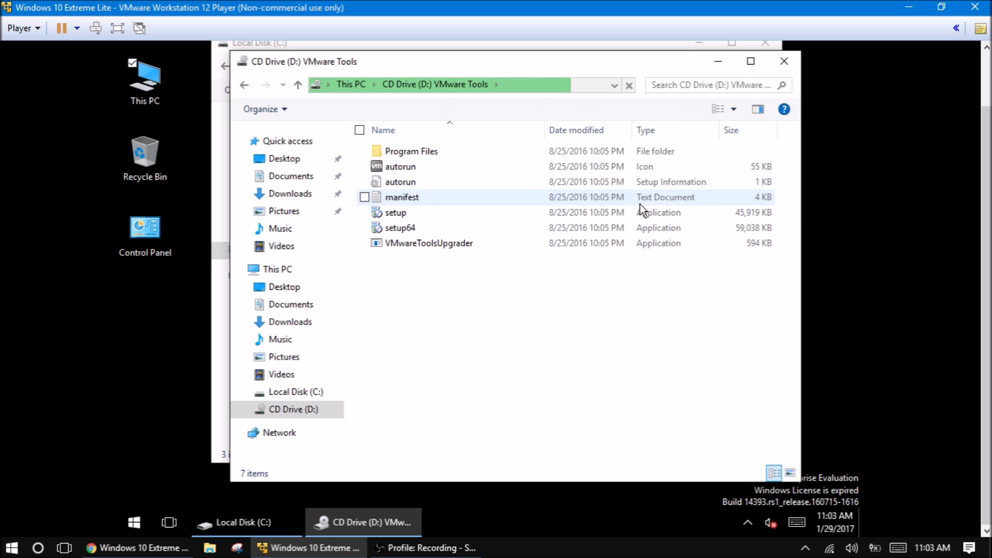
{"action": "double_click", "coordinate": [596, 165]}
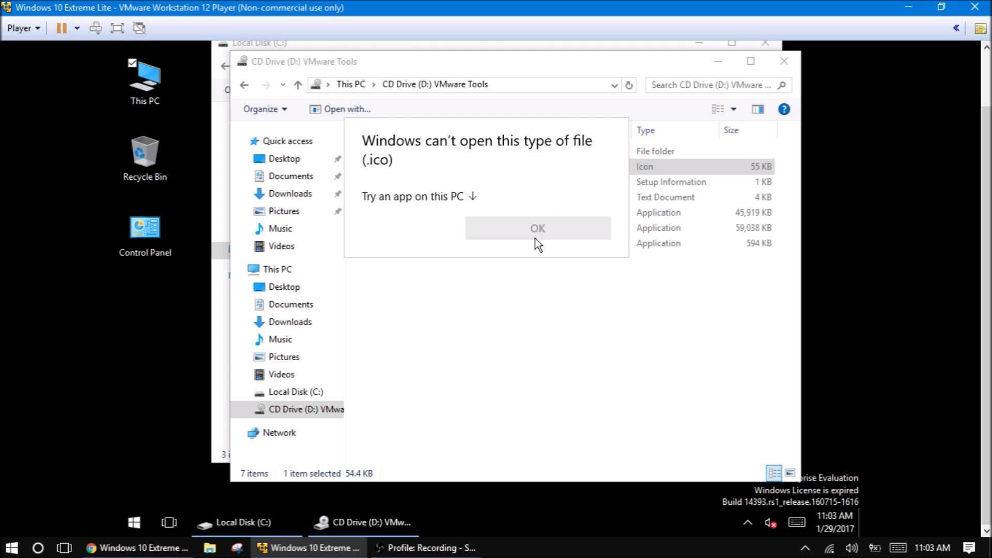
{"action": "left_click", "coordinate": [536, 238]}
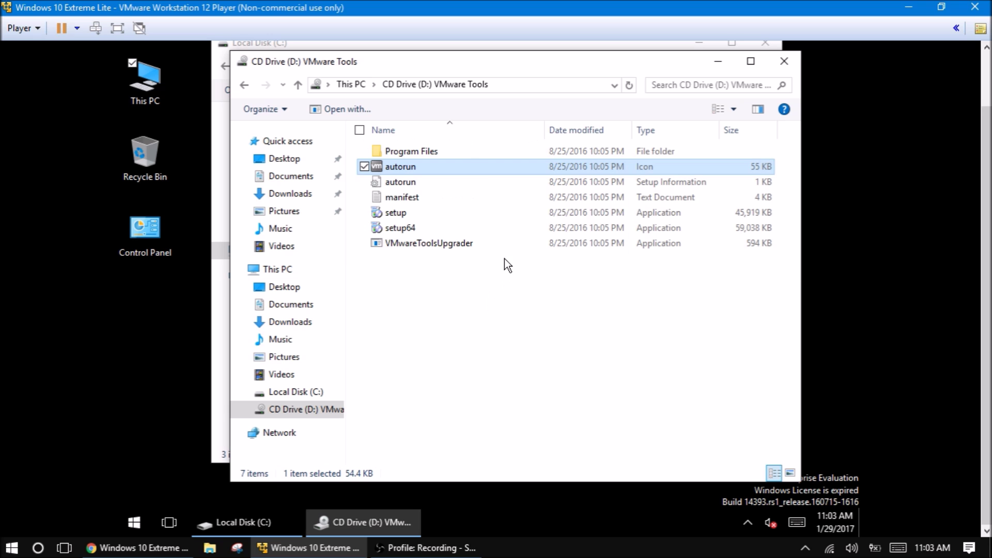
Step: Browse the disc's Program Files folder down to VMware Tools, and return to the disc's root folder
{"action": "left_click", "coordinate": [454, 157]}
{"action": "double_click", "coordinate": [453, 156]}
{"action": "double_click", "coordinate": [453, 156]}
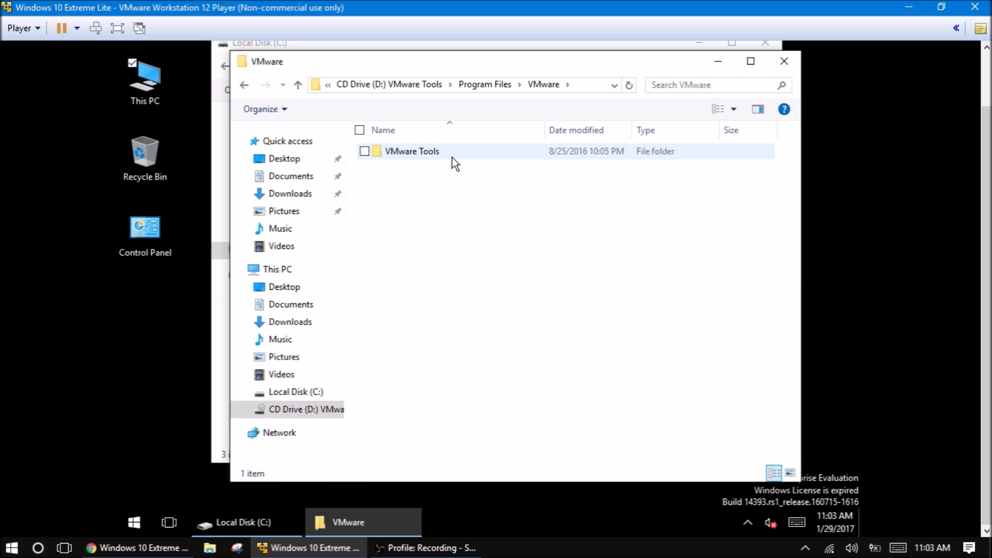
{"action": "left_click", "coordinate": [453, 157]}
{"action": "double_click", "coordinate": [453, 157]}
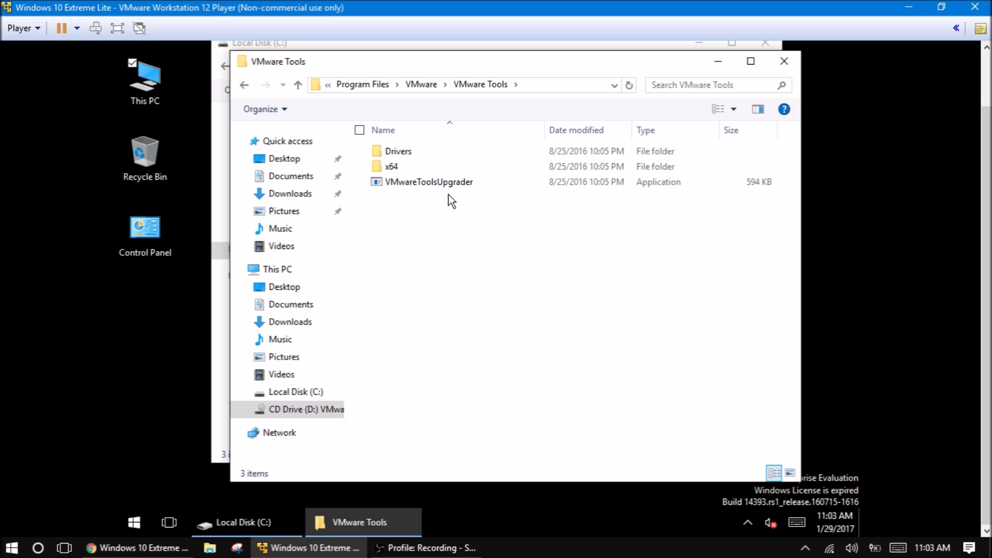
{"action": "triple_click", "coordinate": [244, 85]}
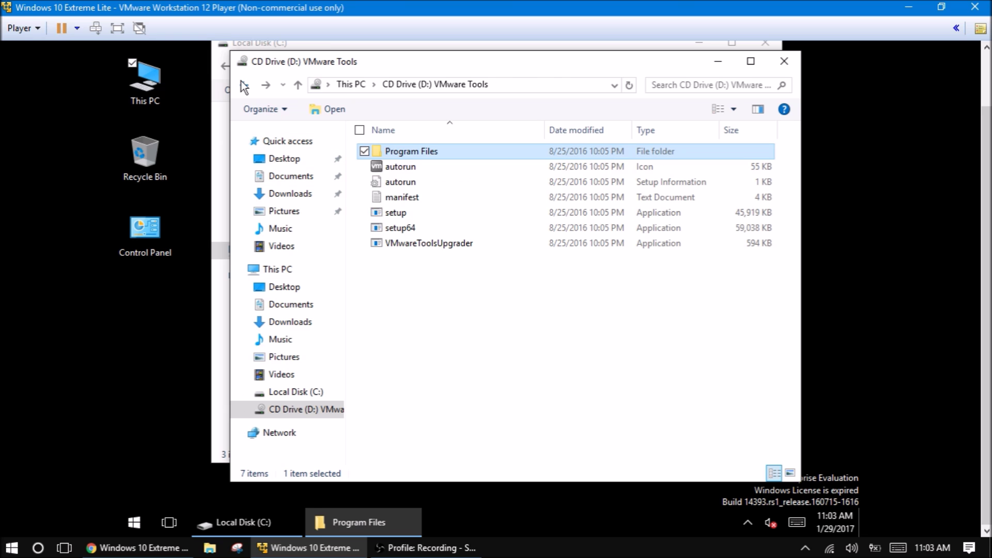
Step: Try to install VMware Tools with setup64 and with setup, and close both File Explorer windows
{"action": "double_click", "coordinate": [591, 225]}
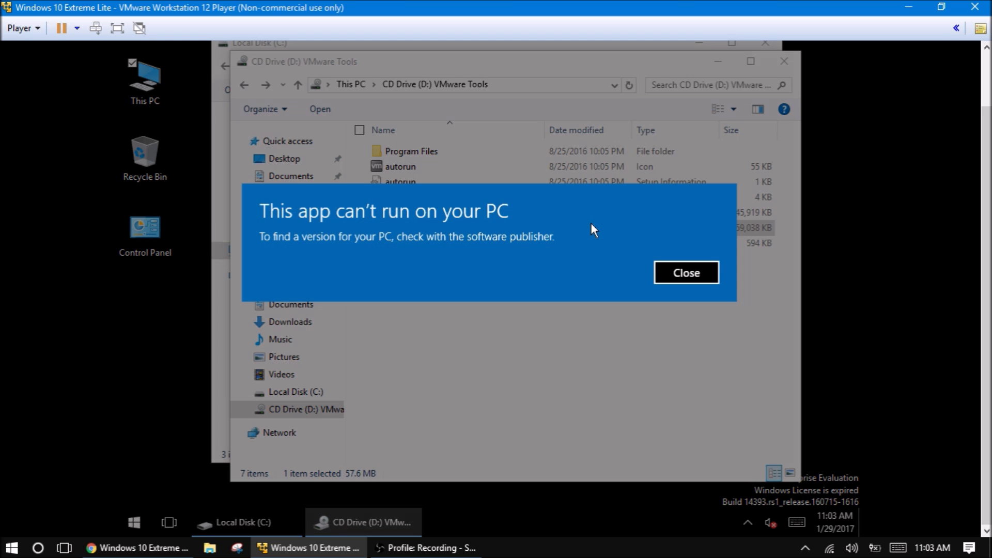
{"action": "left_click", "coordinate": [681, 271]}
{"action": "double_click", "coordinate": [643, 216]}
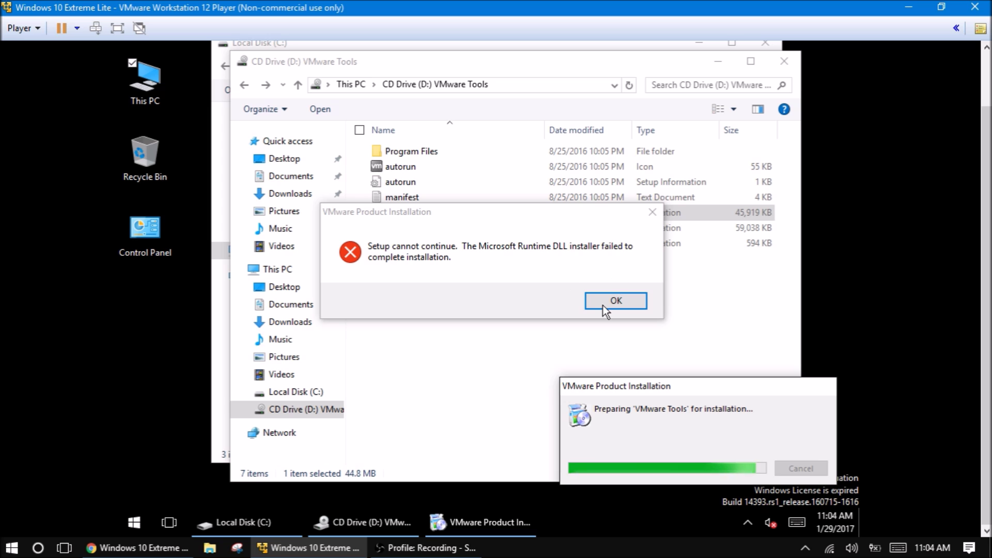
{"action": "left_click", "coordinate": [613, 302]}
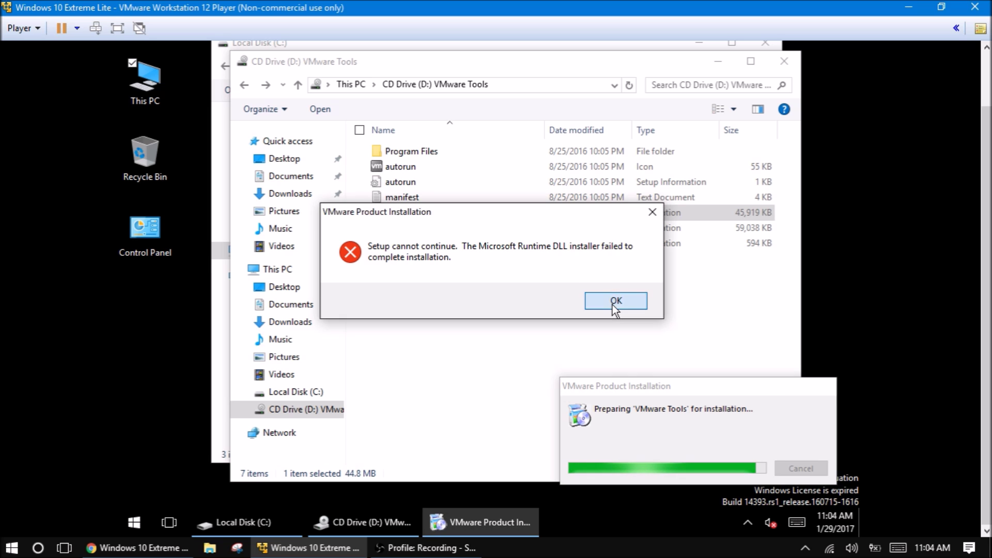
{"action": "left_click", "coordinate": [784, 61]}
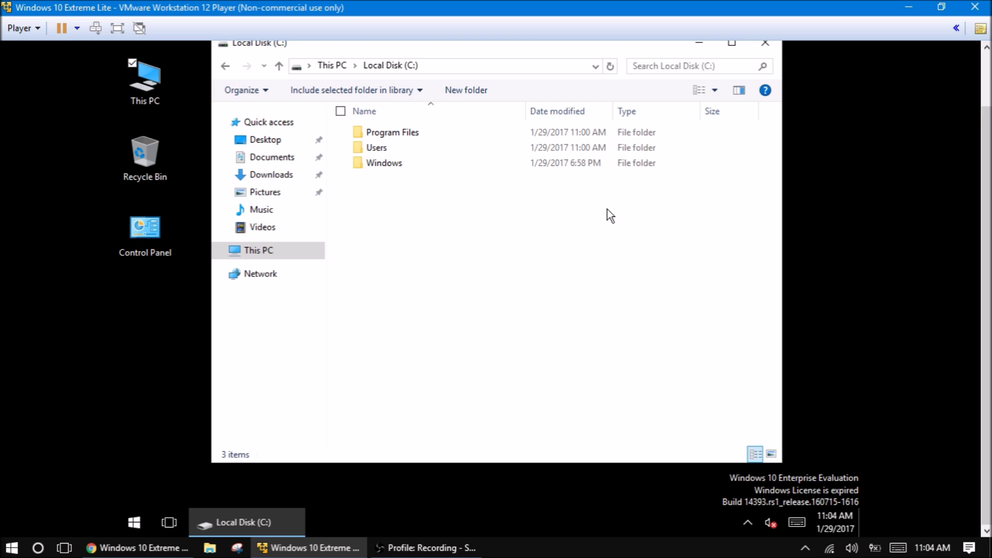
{"action": "left_click", "coordinate": [766, 47]}
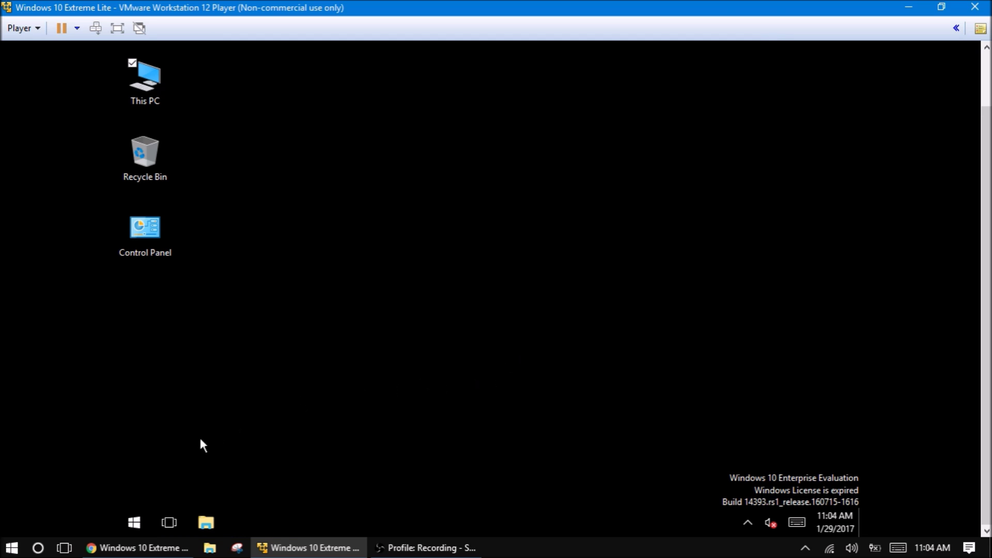
Step: Review the programs under Windows Accessories, Windows Administrative Tools and Windows System in the virtual machine
{"action": "left_click", "coordinate": [141, 516]}
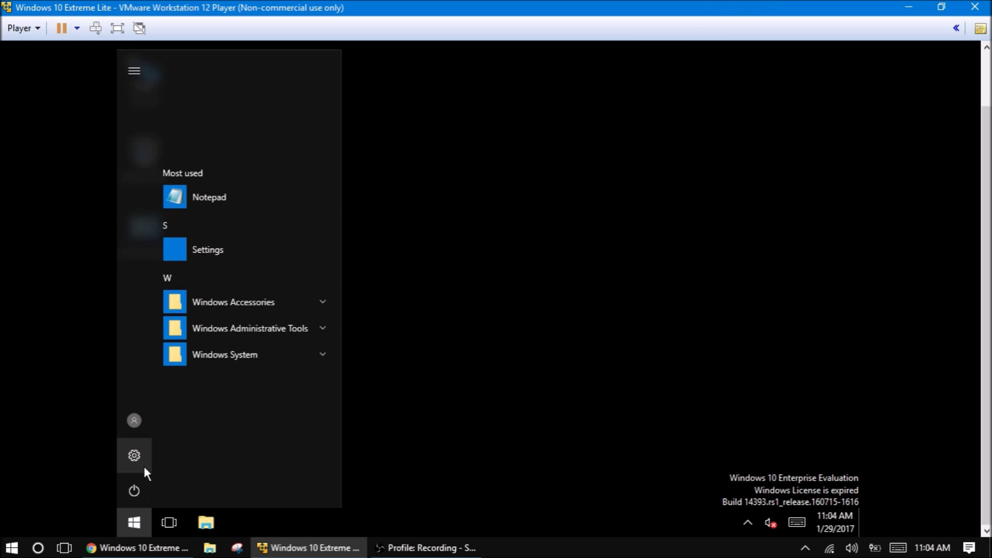
{"action": "left_click", "coordinate": [231, 306]}
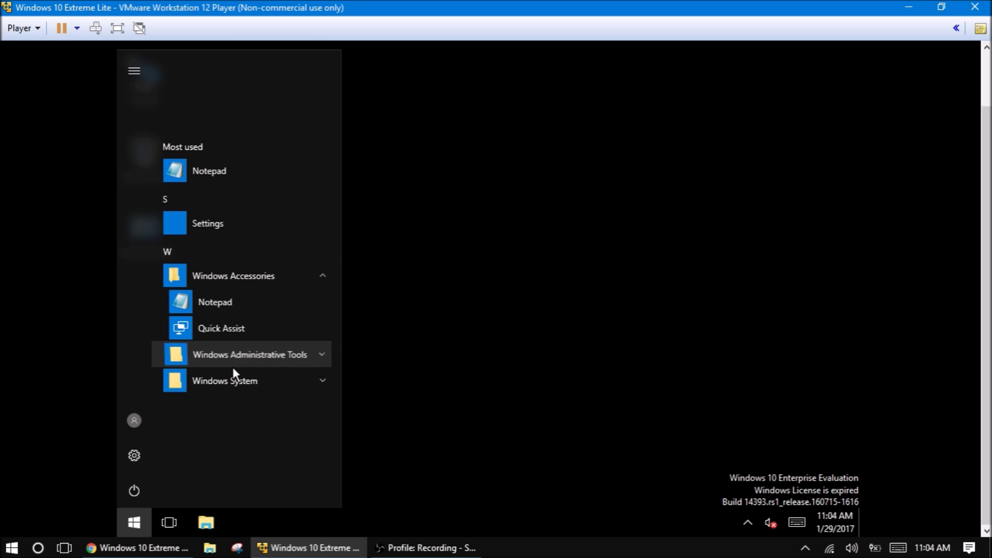
{"action": "left_click", "coordinate": [241, 353]}
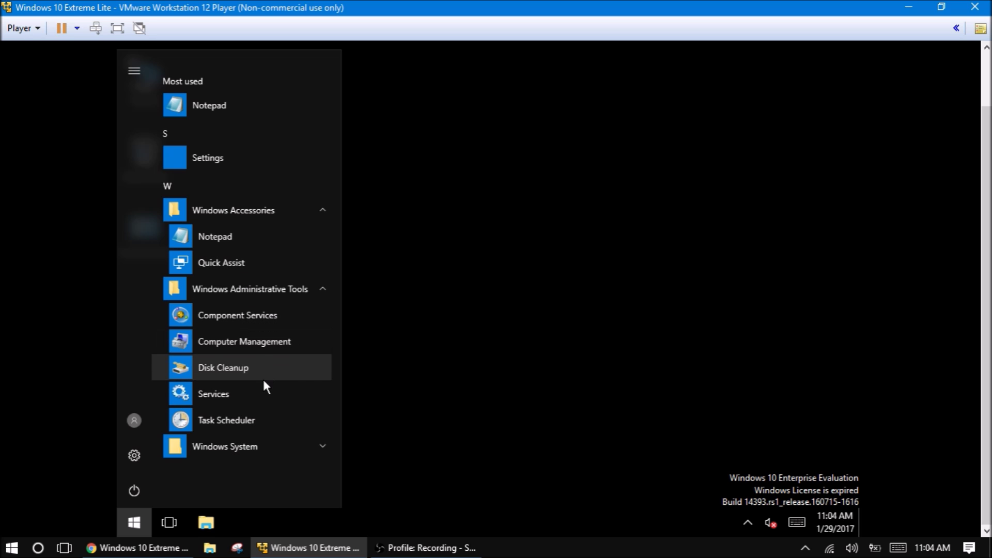
{"action": "left_click", "coordinate": [253, 447]}
{"action": "scroll", "coordinate": [271, 396], "scroll_direction": "down", "scroll_amount": 3}
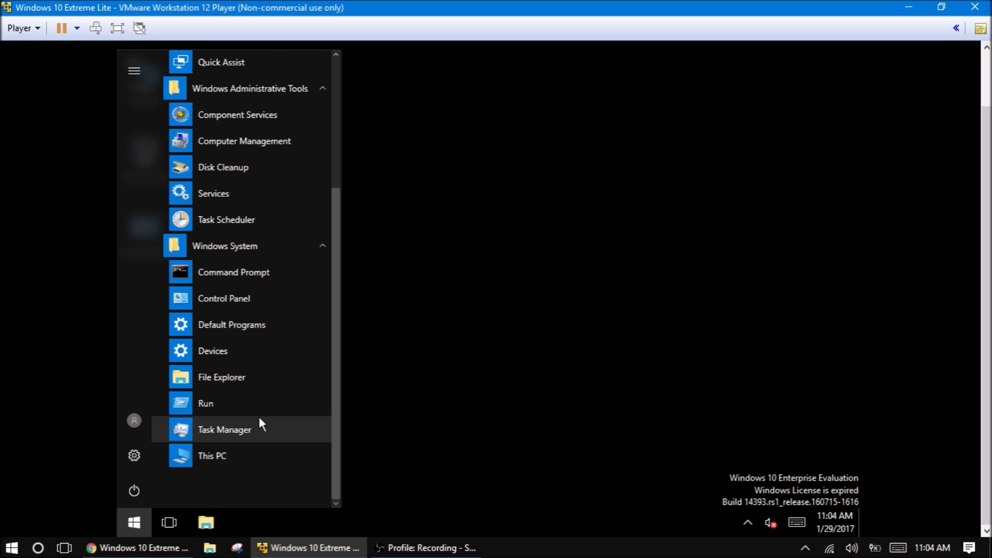
{"action": "scroll", "coordinate": [258, 425], "scroll_direction": "up", "scroll_amount": 3}
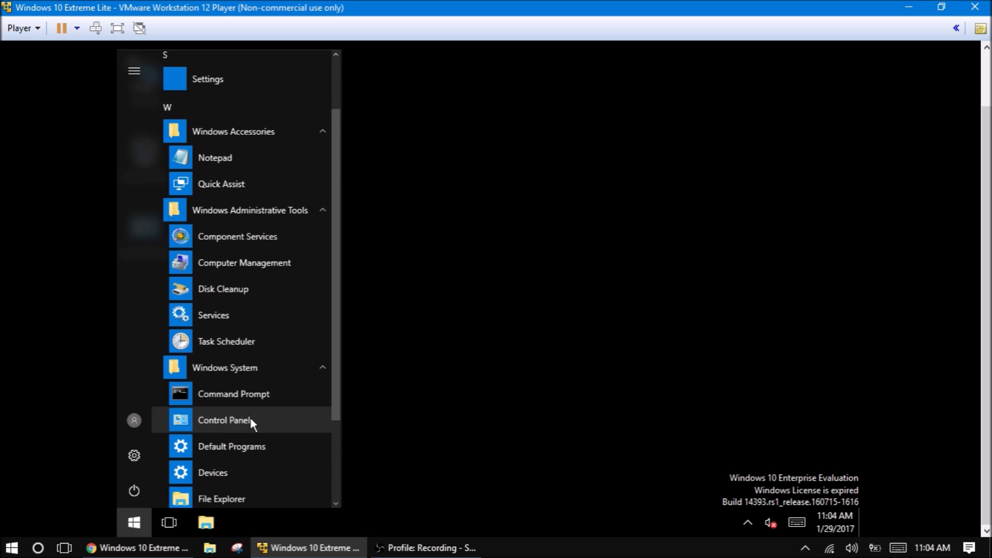
Step: Open Services in the virtual machine, look through the service list to its end, and close it
{"action": "left_click", "coordinate": [225, 326]}
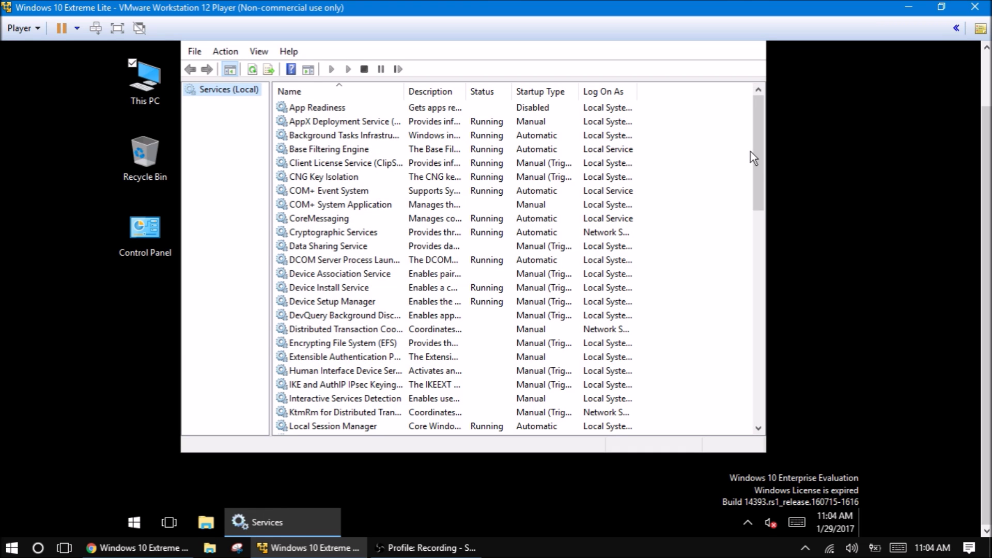
{"action": "left_click_drag", "start_coordinate": [759, 160], "coordinate": [721, 409]}
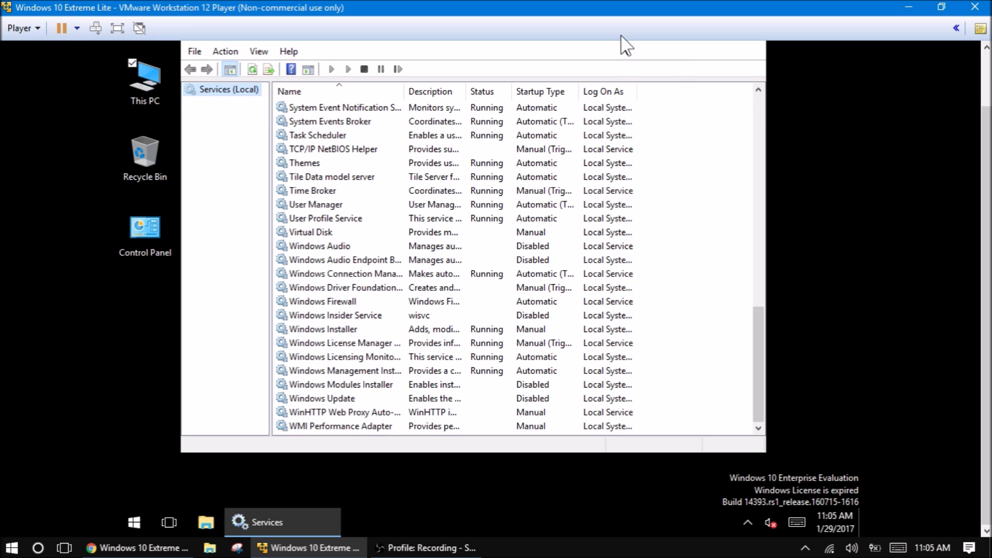
{"action": "scroll", "coordinate": [987, 155], "scroll_direction": "up", "scroll_amount": 2}
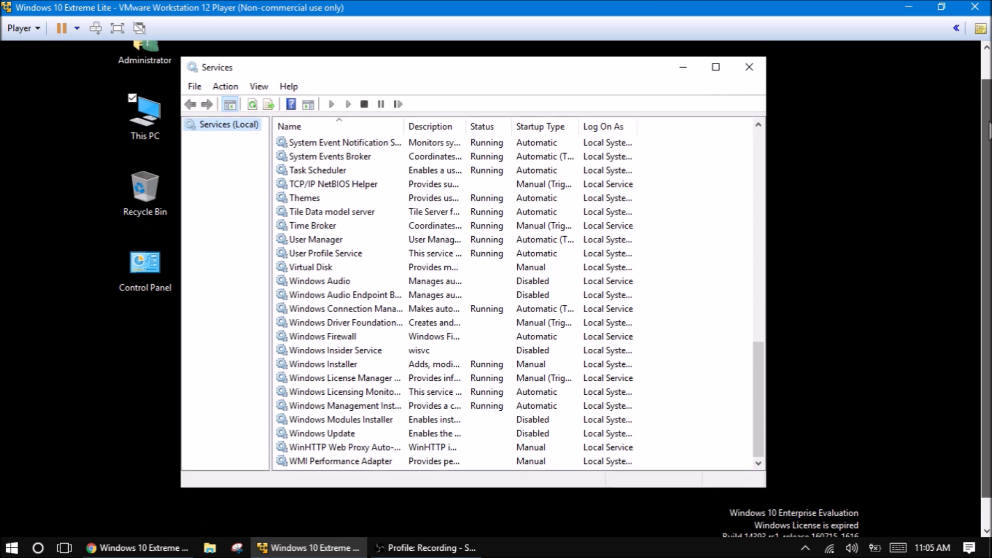
{"action": "left_click", "coordinate": [750, 84]}
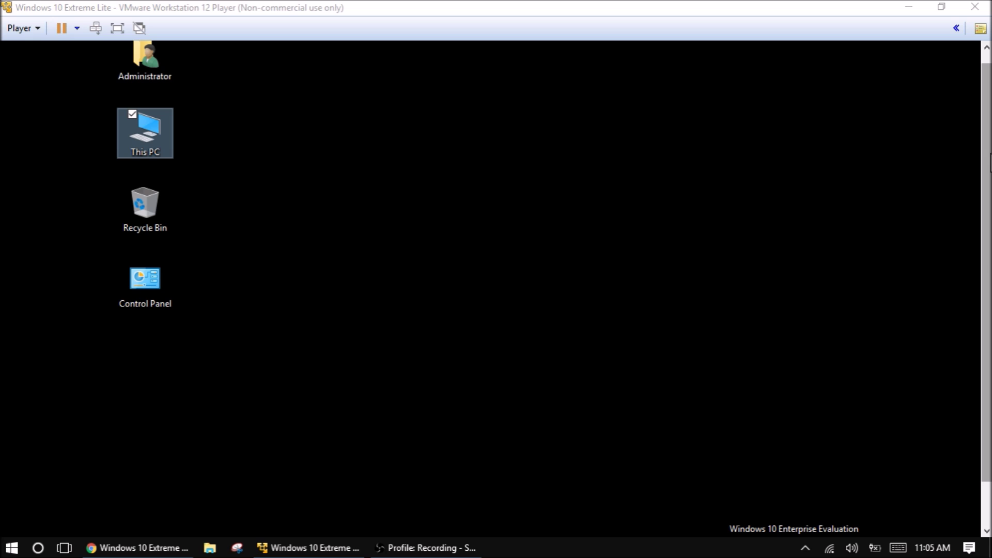
Step: Open the Colors page of the Personalization settings in the virtual machine
{"action": "left_click_drag", "start_coordinate": [989, 161], "coordinate": [984, 231]}
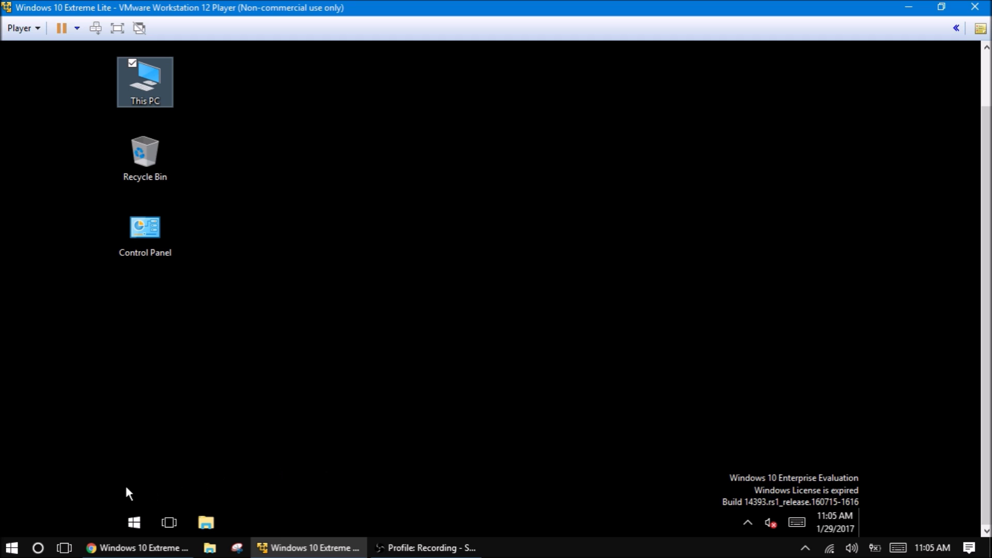
{"action": "left_click", "coordinate": [132, 520]}
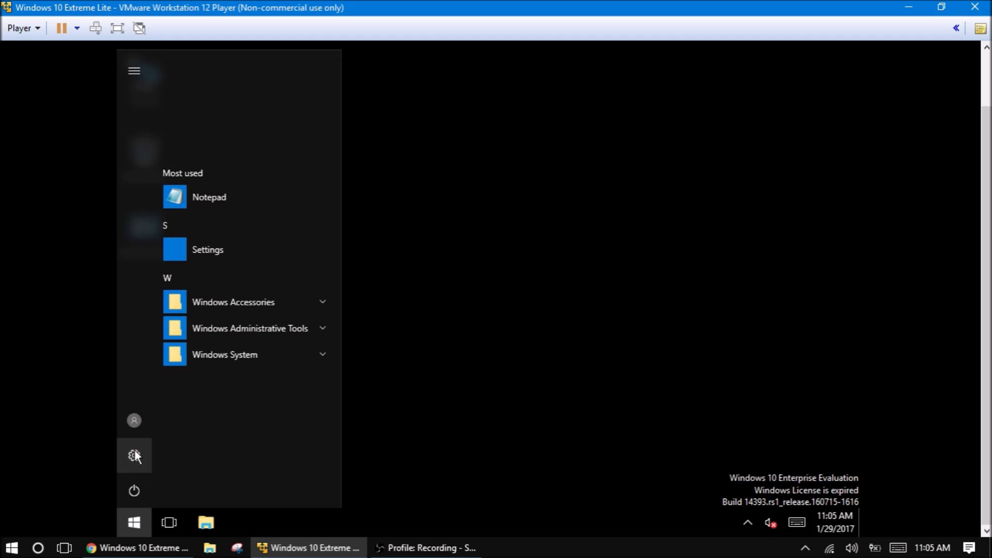
{"action": "left_click", "coordinate": [134, 455]}
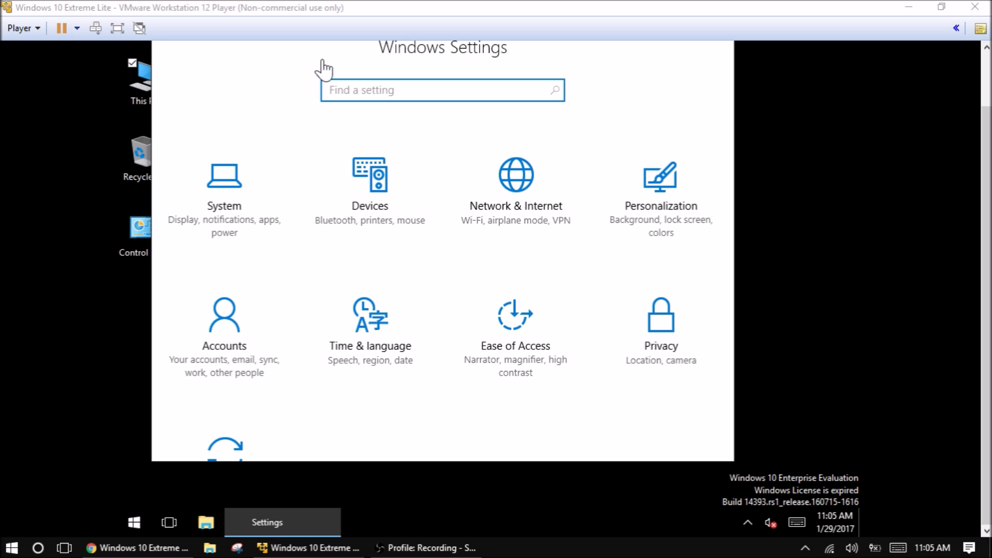
{"action": "left_click", "coordinate": [327, 50]}
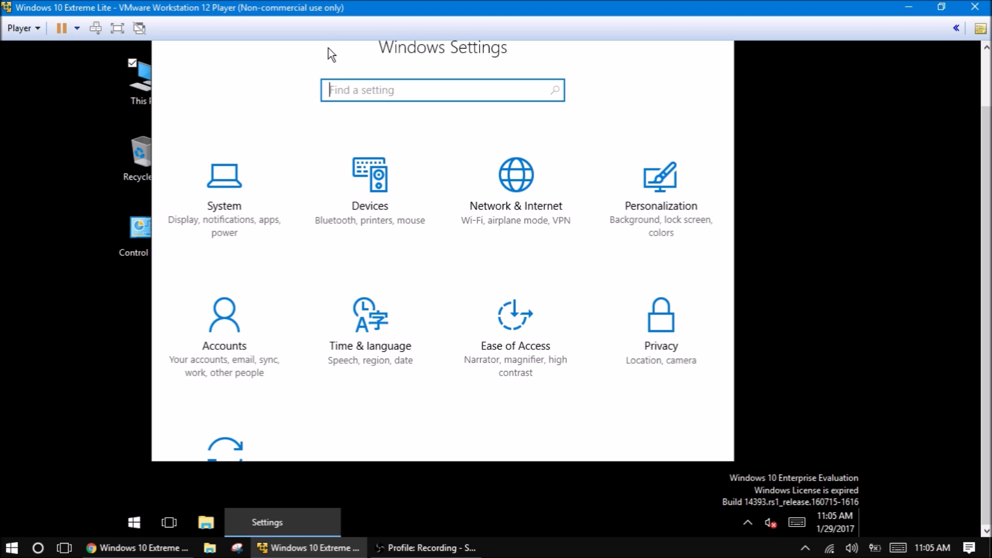
{"action": "left_click", "coordinate": [640, 262]}
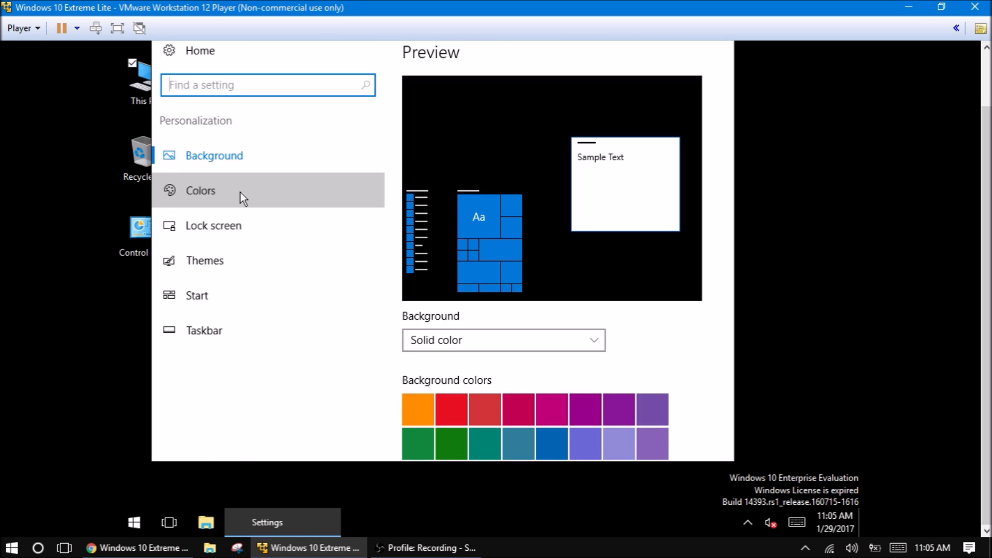
{"action": "left_click", "coordinate": [240, 192]}
Step: Set the app mode to Dark, show color on the title bar and on Start, taskbar, and action center, and turn their transparency off
{"action": "scroll", "coordinate": [465, 255], "scroll_direction": "down", "scroll_amount": 6}
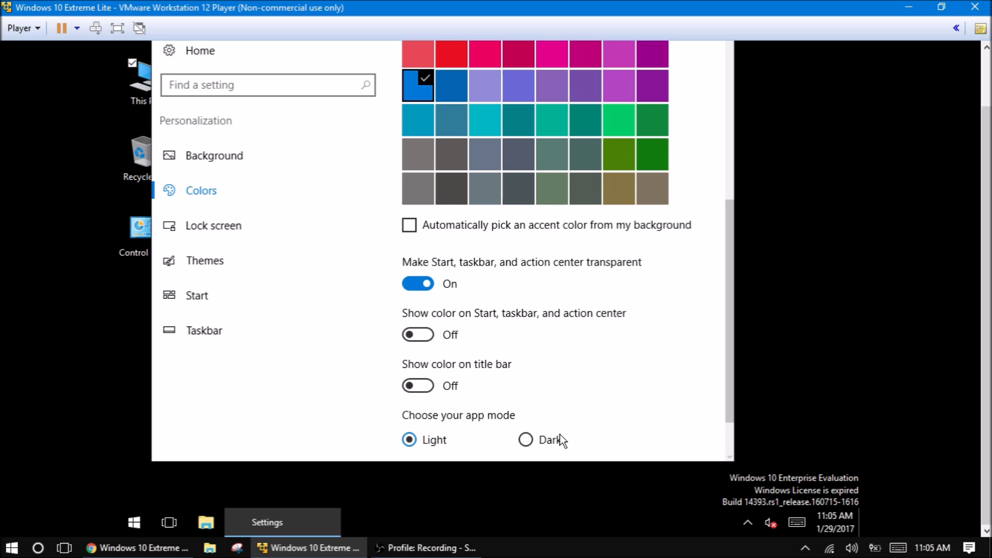
{"action": "left_click", "coordinate": [560, 436]}
{"action": "left_click", "coordinate": [420, 386]}
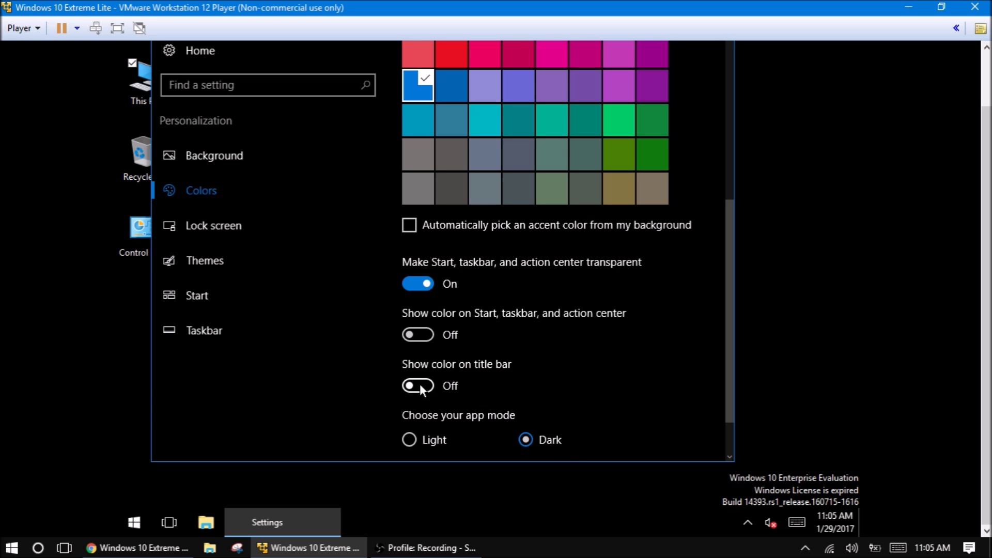
{"action": "left_click", "coordinate": [432, 335]}
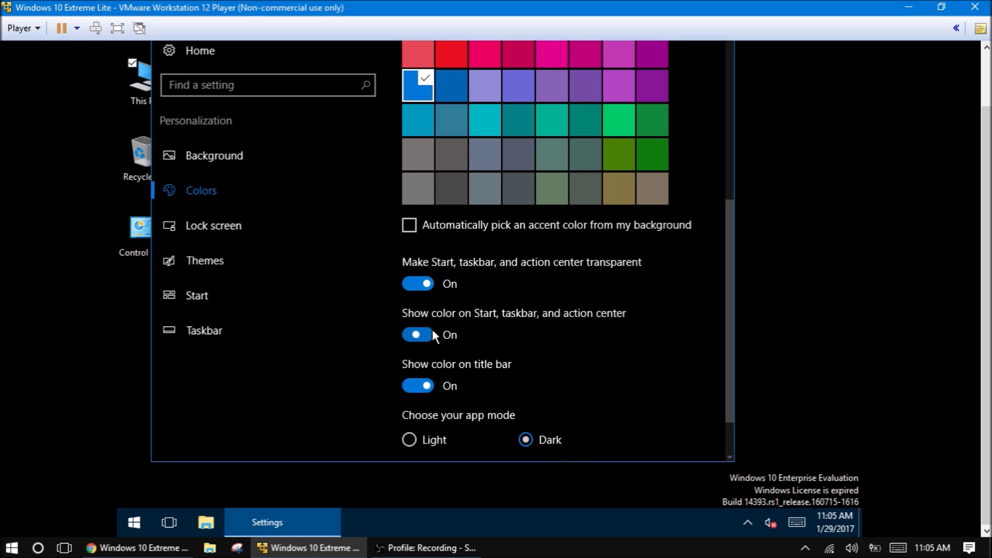
{"action": "left_click", "coordinate": [423, 288]}
Step: Change the accent color to the darker blue next to the current blue, and check it in the preview
{"action": "scroll", "coordinate": [513, 160], "scroll_direction": "up", "scroll_amount": 3}
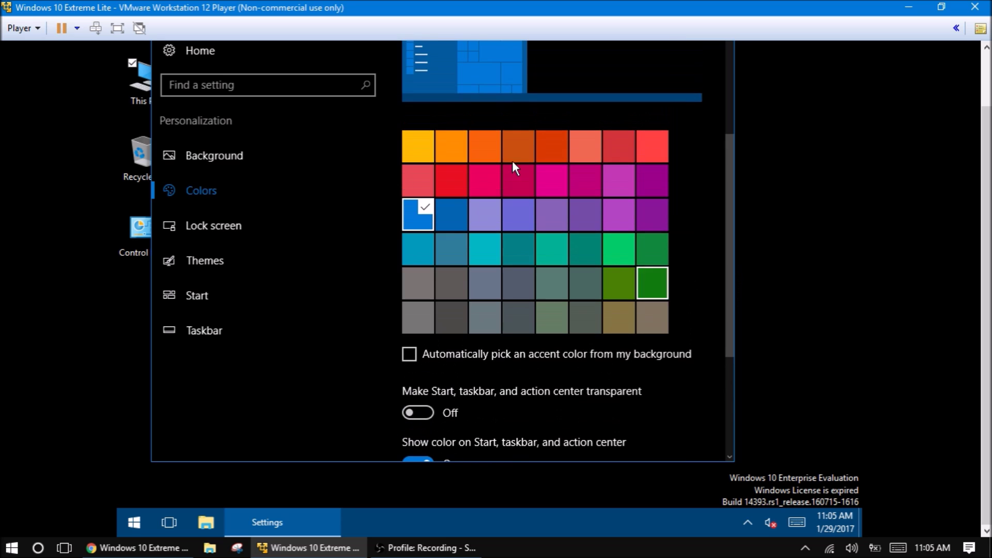
{"action": "left_click", "coordinate": [449, 227]}
{"action": "scroll", "coordinate": [554, 329], "scroll_direction": "up", "scroll_amount": 3}
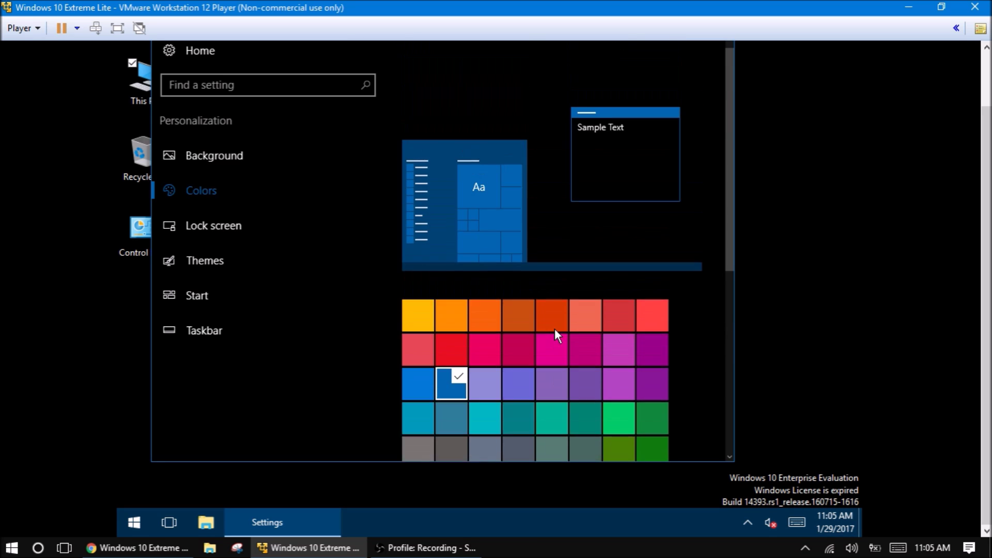
{"action": "scroll", "coordinate": [554, 329], "scroll_direction": "up", "scroll_amount": 1}
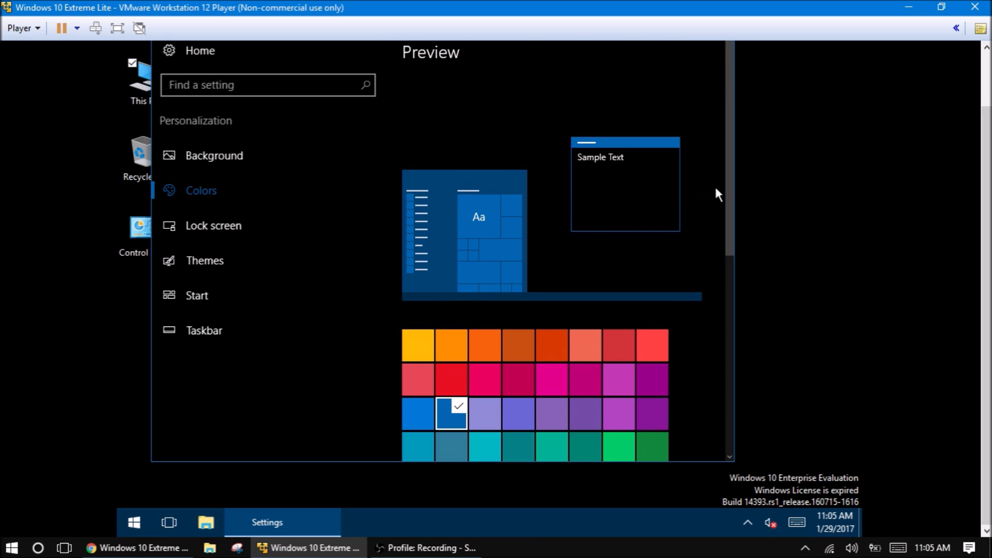
Step: Move the Settings window down and to the right so its title bar and the taskbar can be seen together
{"action": "left_click_drag", "start_coordinate": [984, 155], "coordinate": [984, 128]}
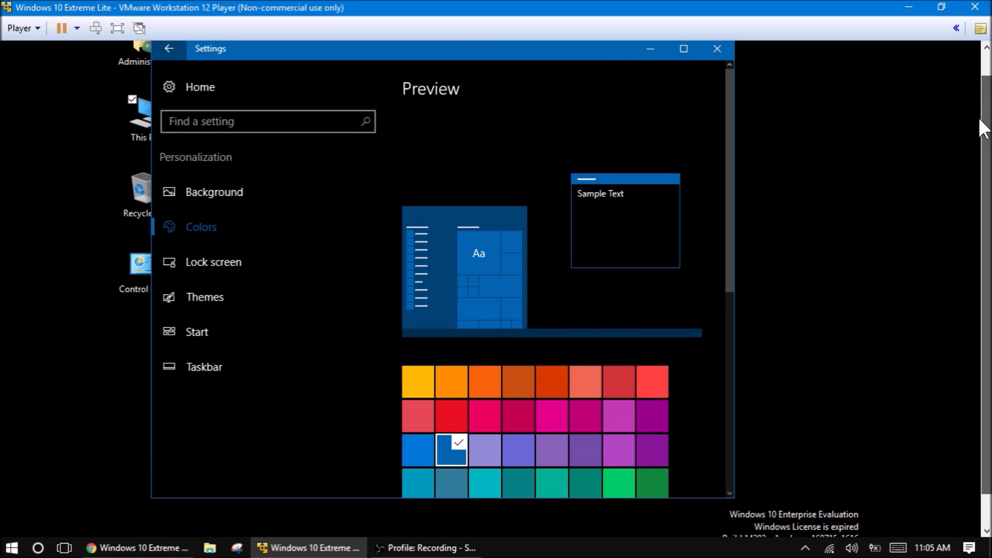
{"action": "left_click_drag", "start_coordinate": [609, 54], "coordinate": [647, 129]}
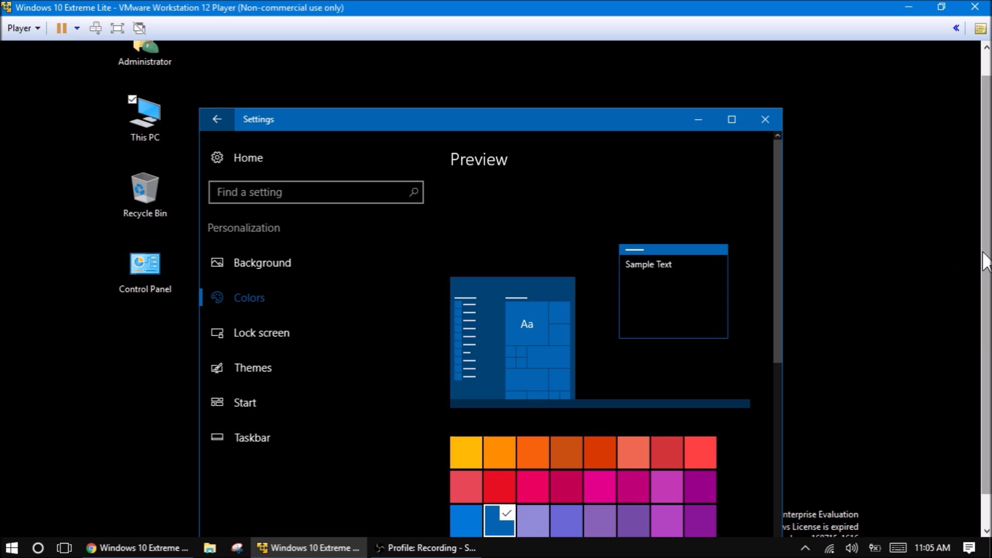
{"action": "scroll", "coordinate": [987, 261], "scroll_direction": "down", "scroll_amount": 1}
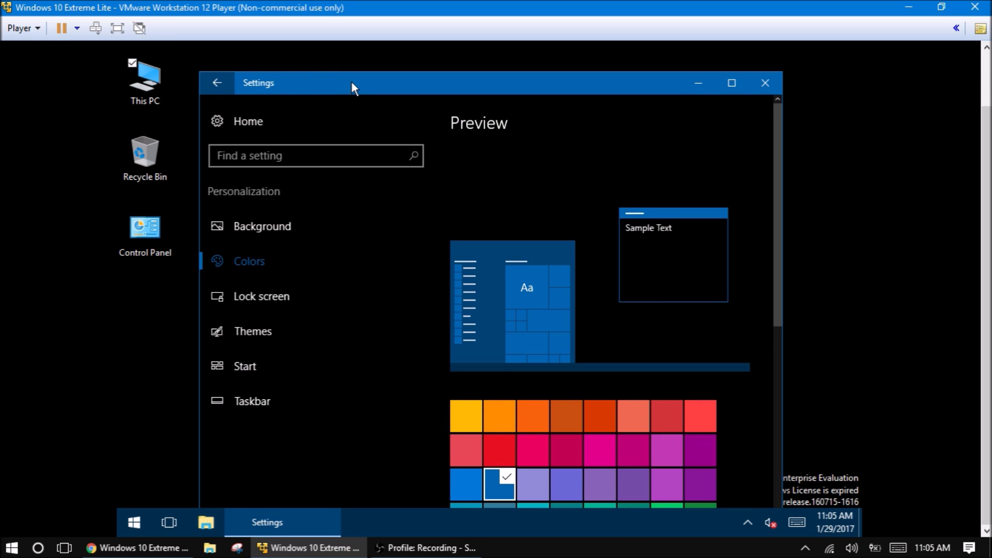
Step: Open the Storage page of the System settings, view the storage usage of drive C:, and return to the Settings home page
{"action": "left_click_drag", "start_coordinate": [352, 82], "coordinate": [347, 64]}
{"action": "left_click", "coordinate": [212, 65]}
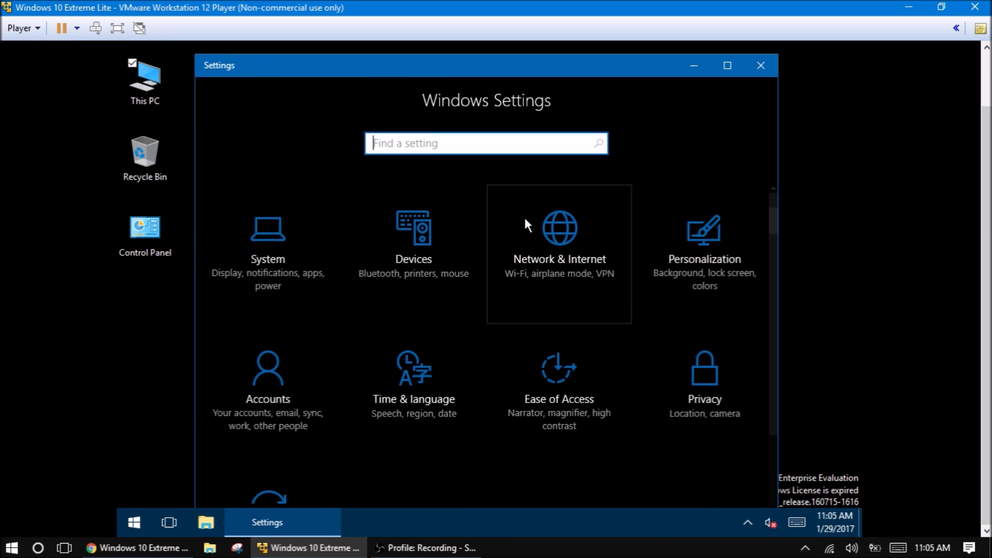
{"action": "left_click", "coordinate": [288, 287]}
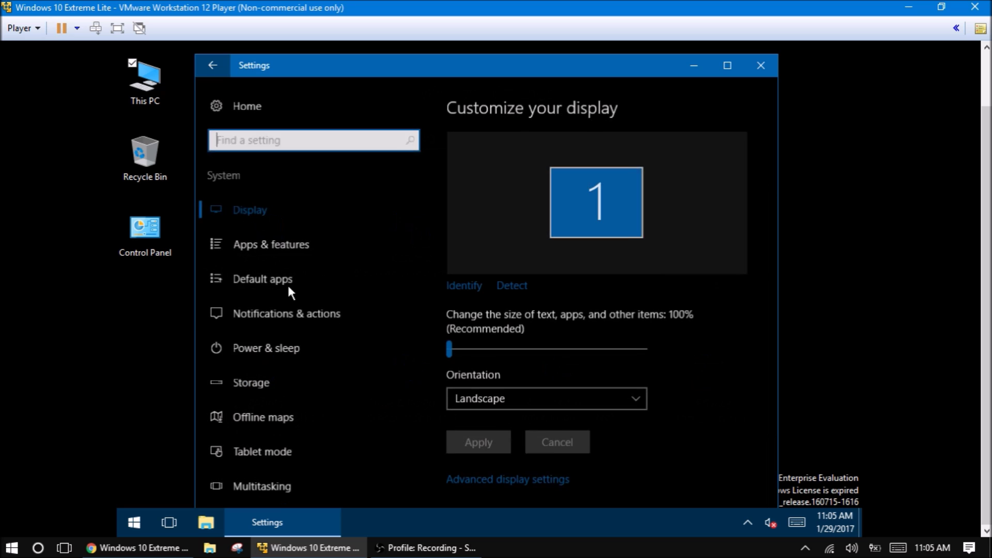
{"action": "scroll", "coordinate": [305, 259], "scroll_direction": "down", "scroll_amount": 3}
{"action": "scroll", "coordinate": [250, 293], "scroll_direction": "up", "scroll_amount": 3}
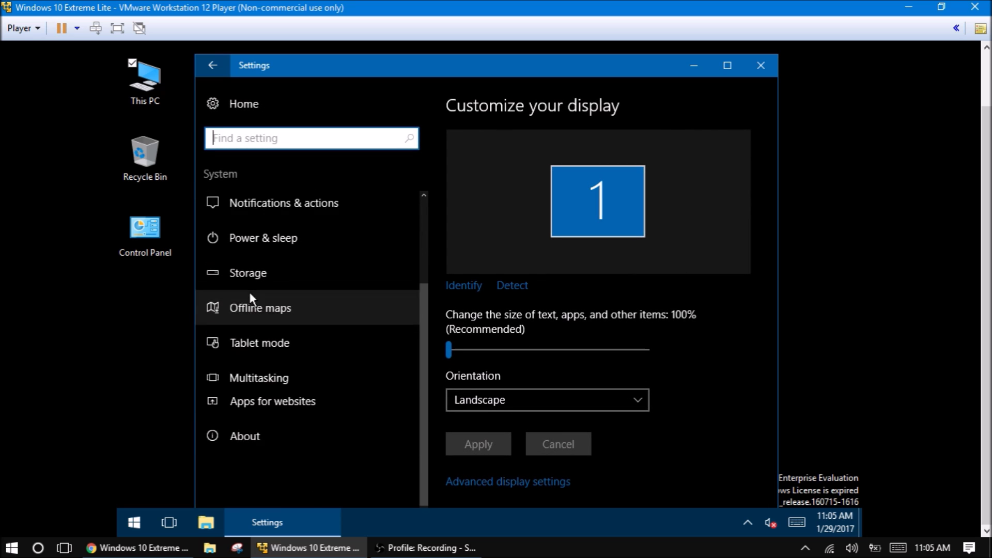
{"action": "left_click", "coordinate": [274, 381]}
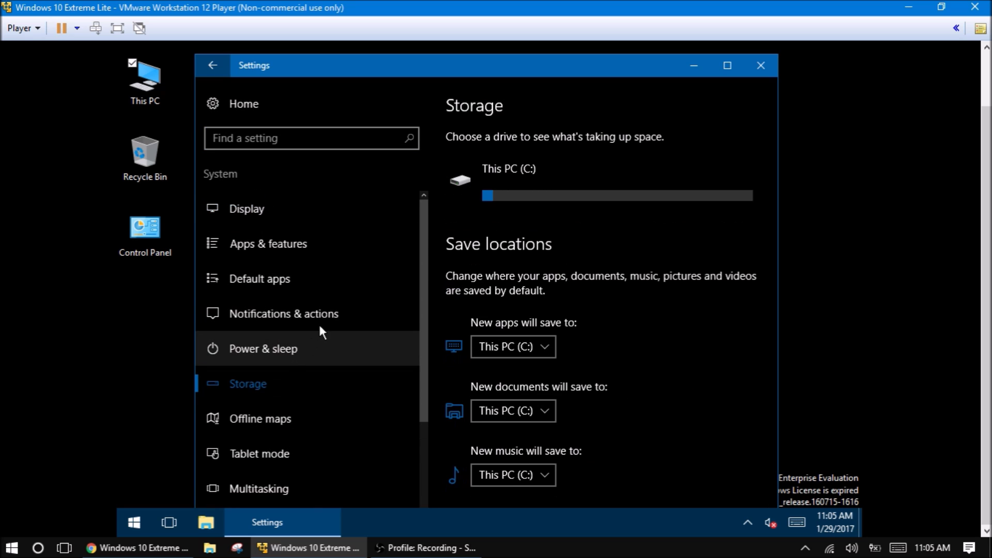
{"action": "left_click", "coordinate": [547, 196]}
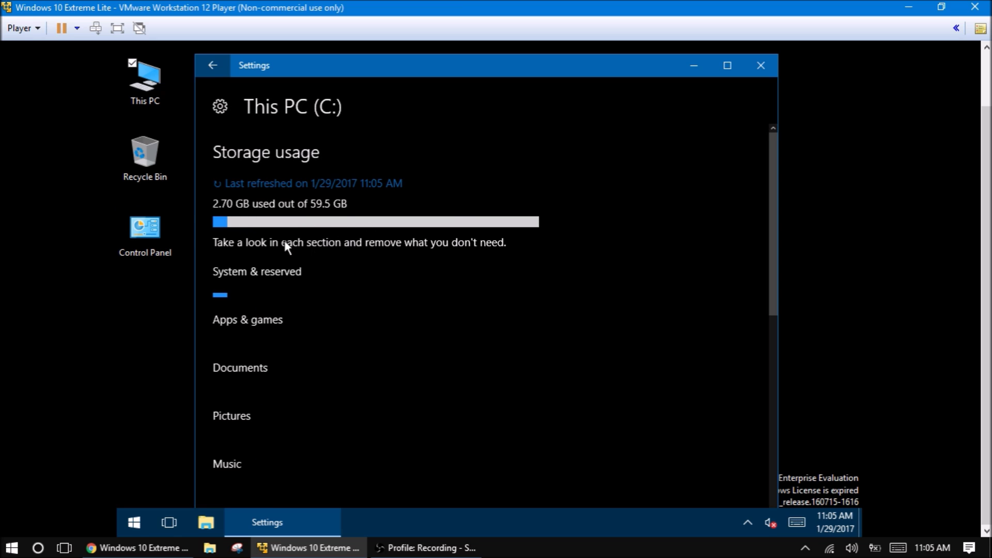
{"action": "left_click", "coordinate": [211, 67]}
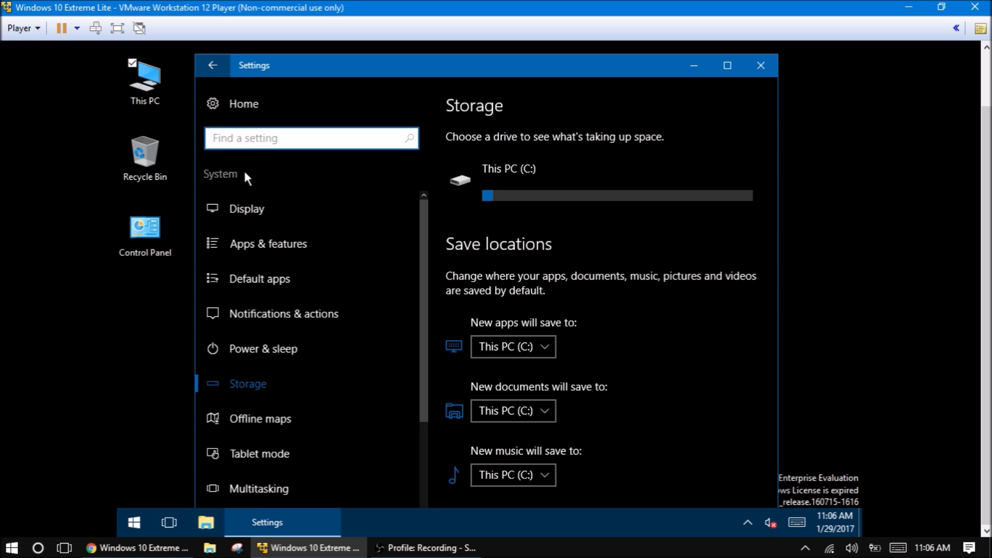
{"action": "left_click", "coordinate": [212, 64]}
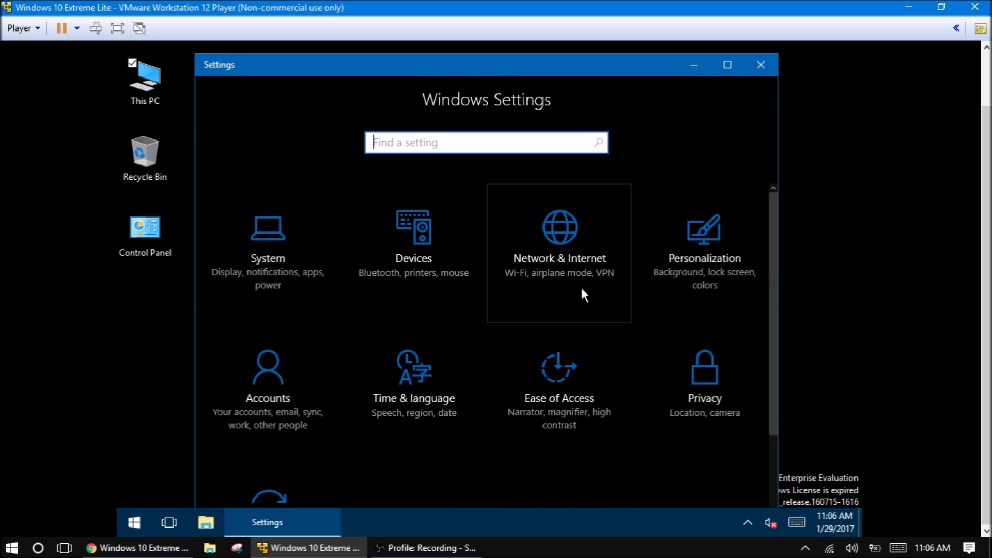
Step: Open the Network & Internet status page and try to run the network troubleshooter, dismissing its dialog
{"action": "left_click", "coordinate": [552, 286]}
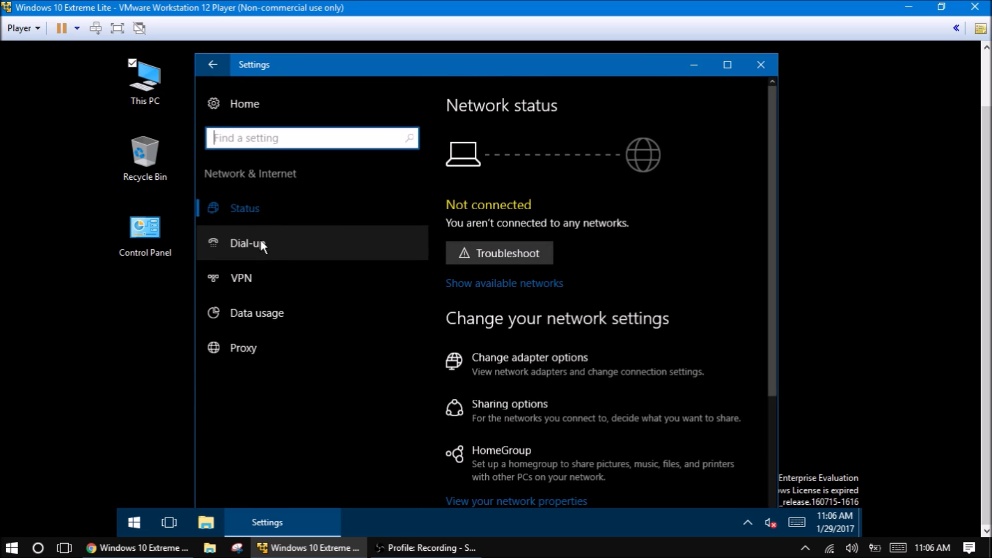
{"action": "left_click", "coordinate": [213, 63]}
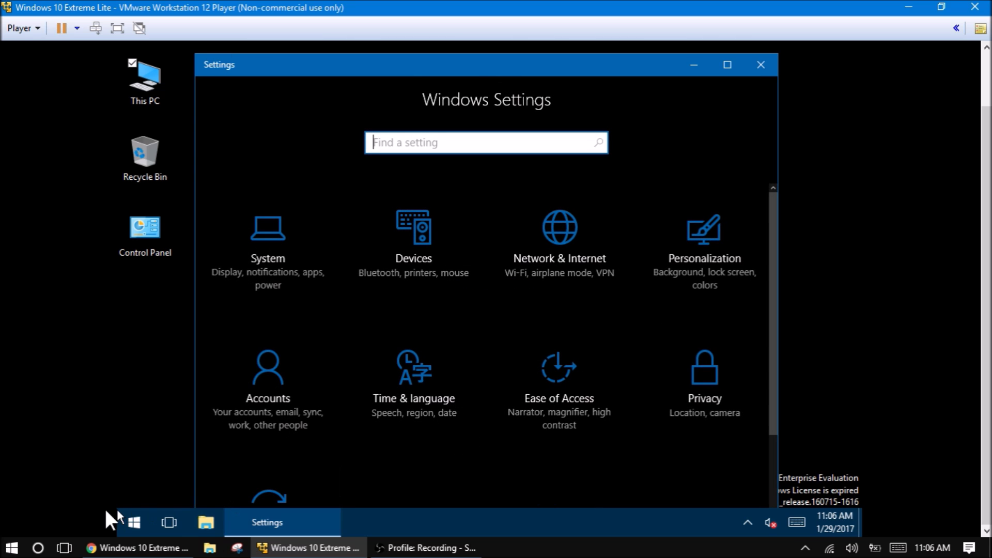
{"action": "left_click", "coordinate": [591, 243]}
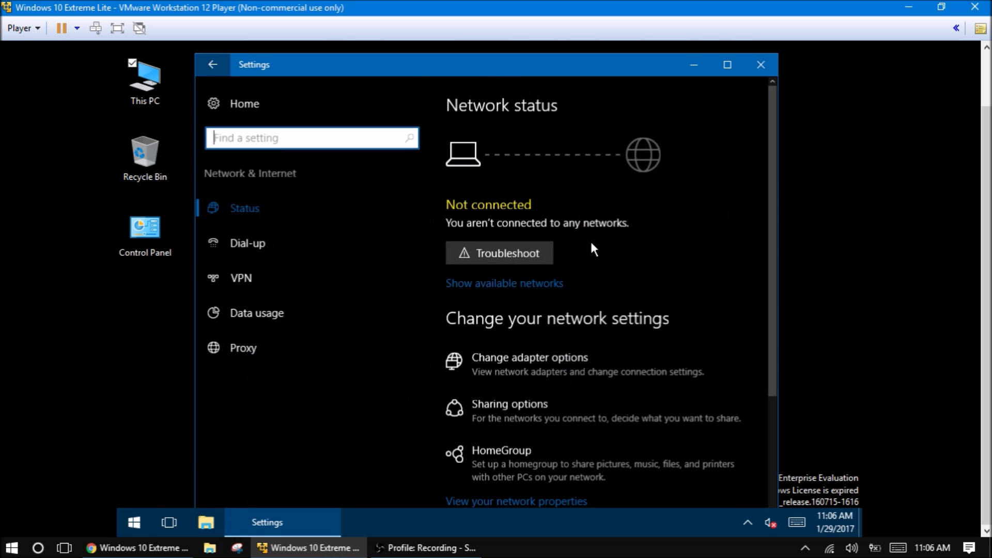
{"action": "left_click", "coordinate": [524, 258]}
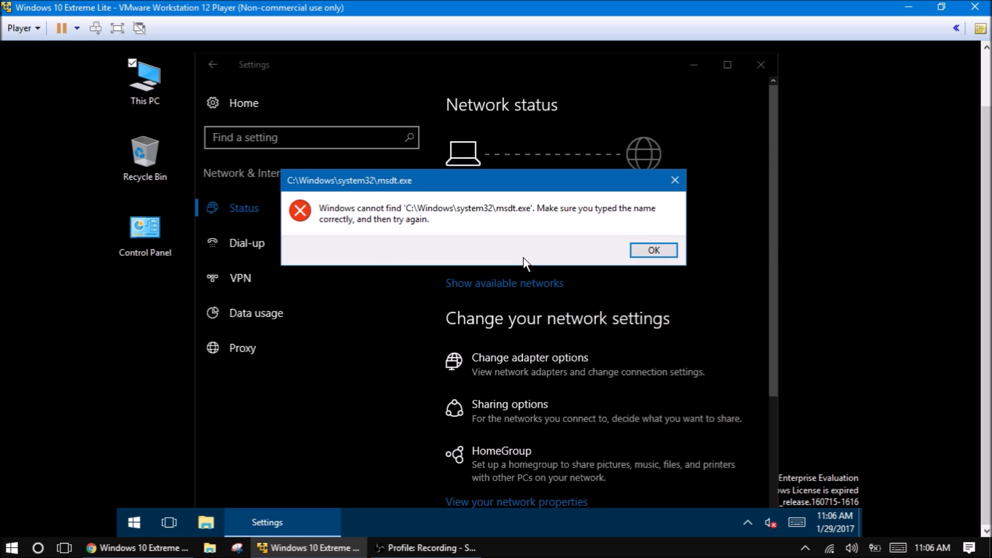
{"action": "left_click", "coordinate": [660, 248]}
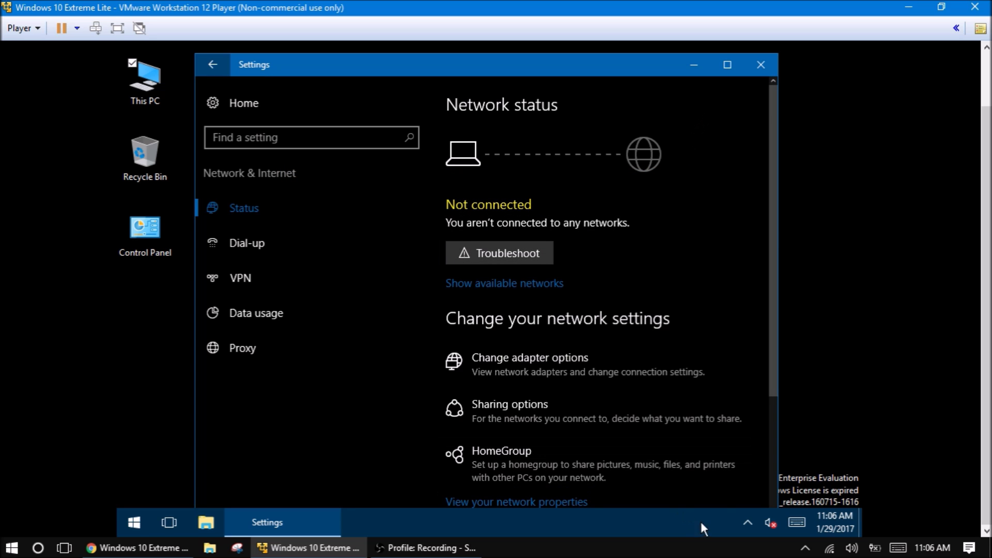
Step: Check the hidden system tray icons, look over the remaining network status options, and return to the Settings home page
{"action": "left_click", "coordinate": [747, 522]}
{"action": "left_click", "coordinate": [746, 520]}
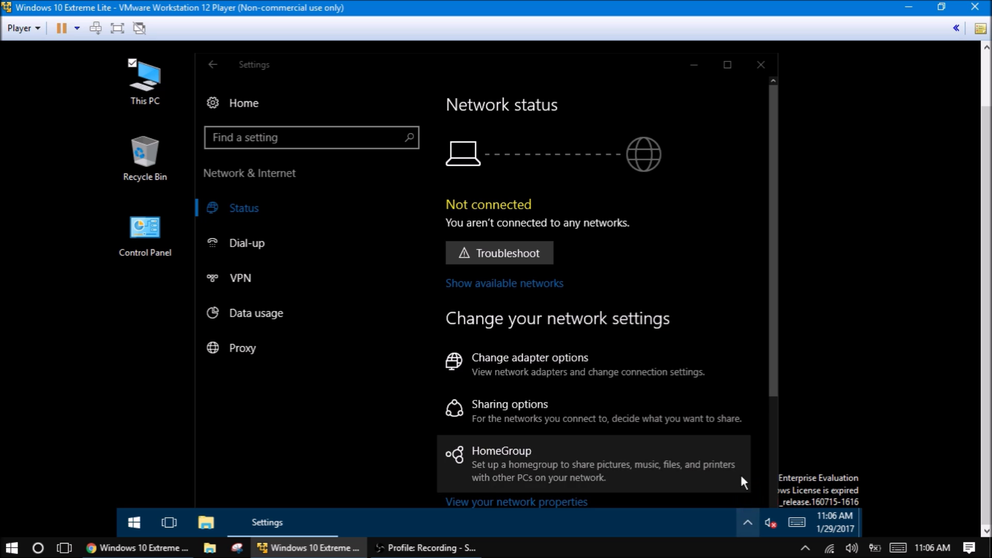
{"action": "scroll", "coordinate": [730, 411], "scroll_direction": "down", "scroll_amount": 3}
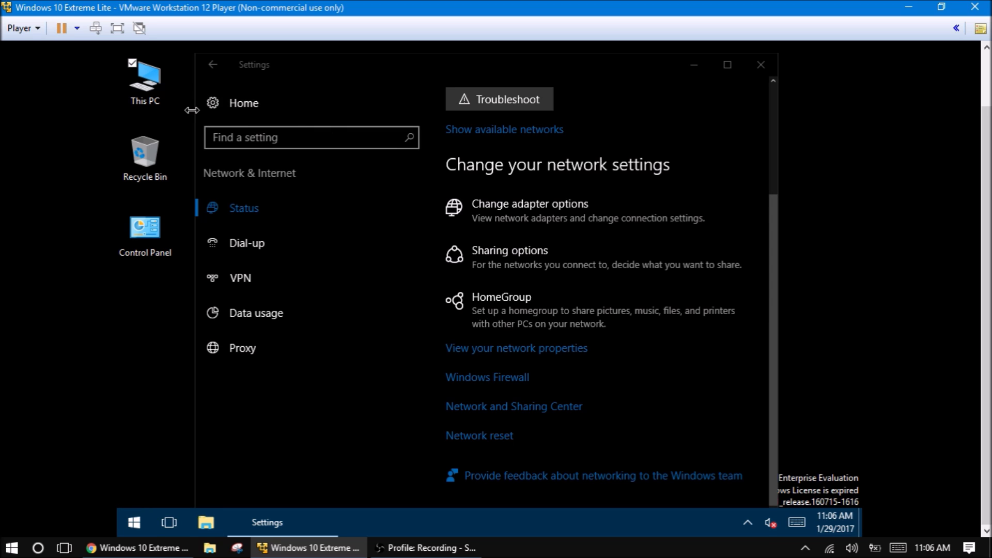
{"action": "left_click", "coordinate": [205, 77]}
{"action": "left_click", "coordinate": [210, 67]}
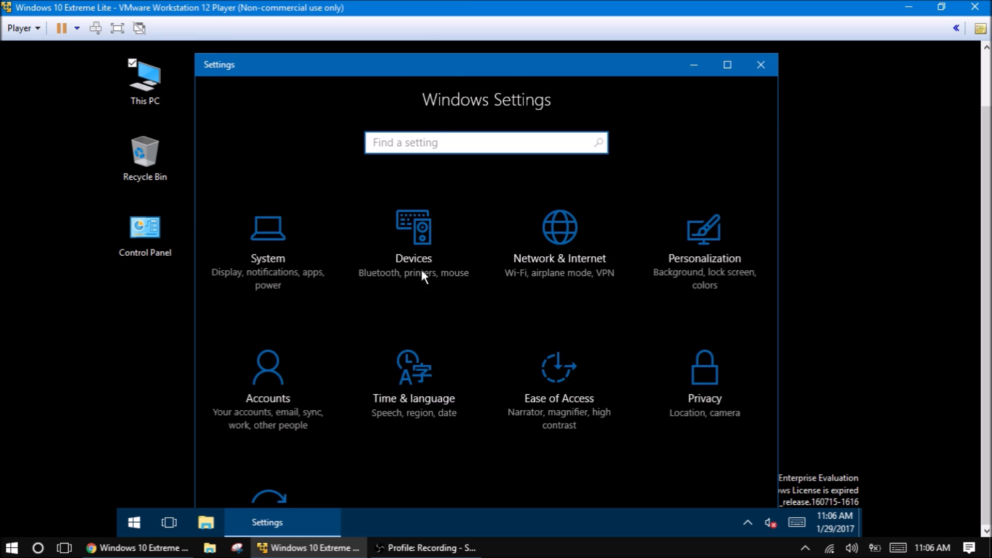
Step: Open the Personalization settings and move the Settings window up until its lower edge clears the taskbar
{"action": "left_click", "coordinate": [699, 264]}
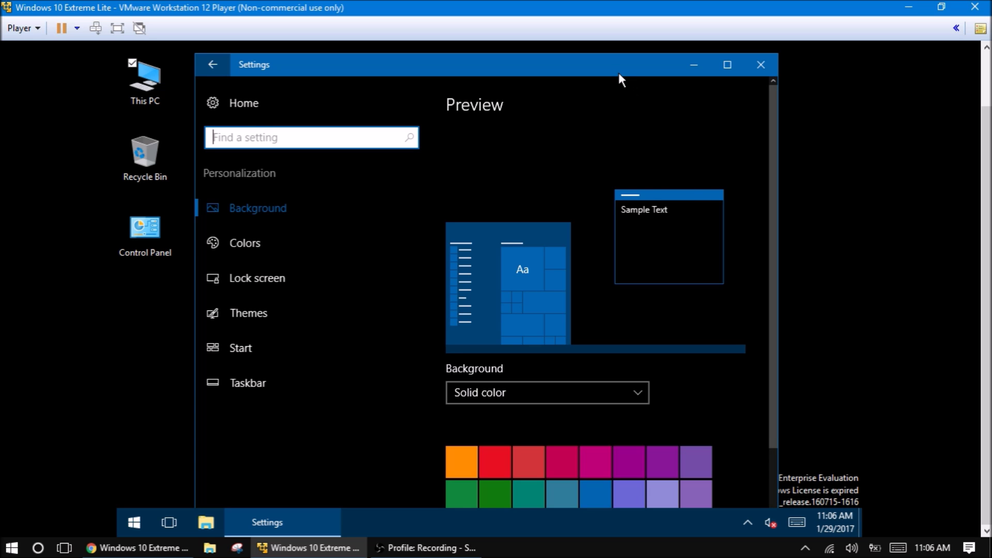
{"action": "left_click_drag", "start_coordinate": [616, 65], "coordinate": [619, 56]}
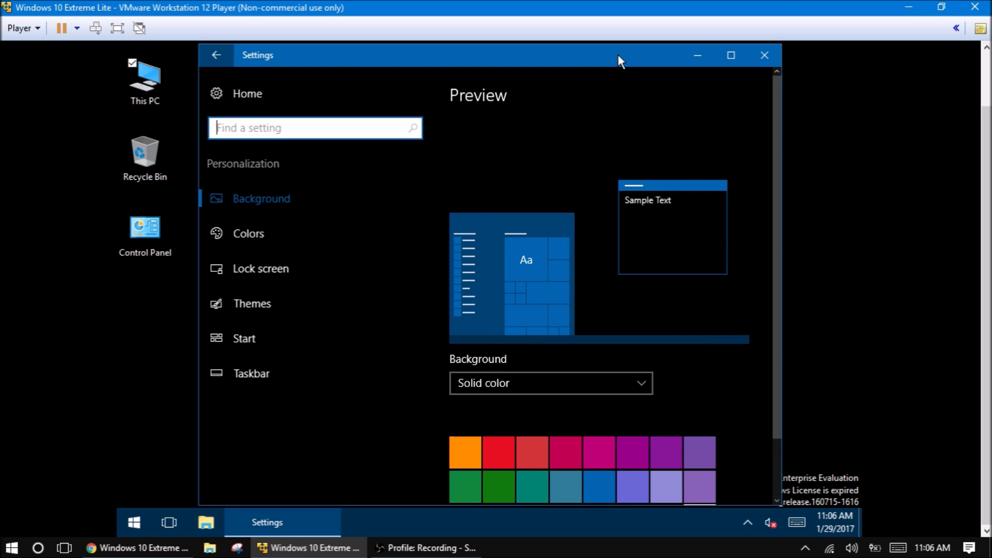
{"action": "left_click_drag", "start_coordinate": [781, 211], "coordinate": [755, 173]}
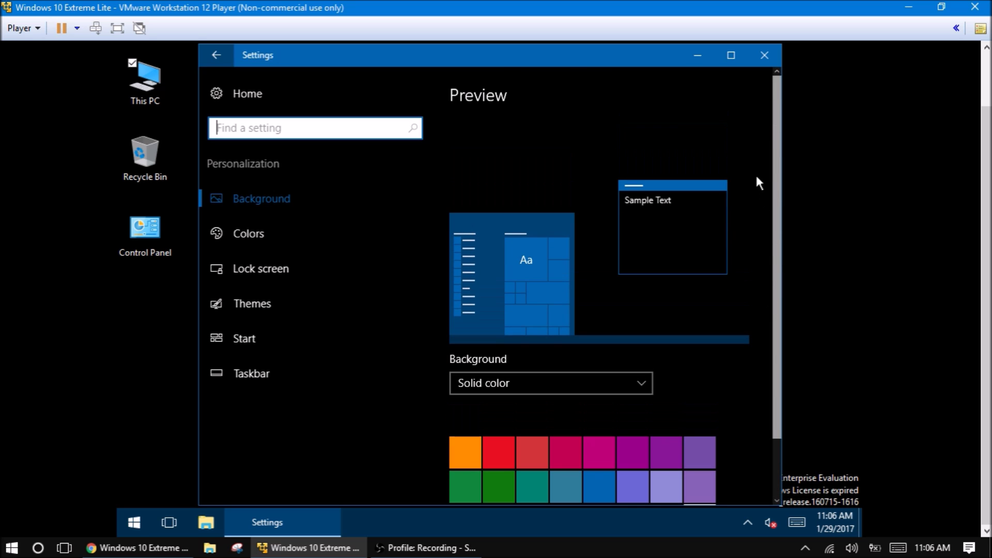
Step: Look through the Colors, Themes, Lock screen and Start pages, return to the Settings home page, then minimize and restore the window
{"action": "left_click", "coordinate": [273, 230]}
{"action": "left_click", "coordinate": [274, 289]}
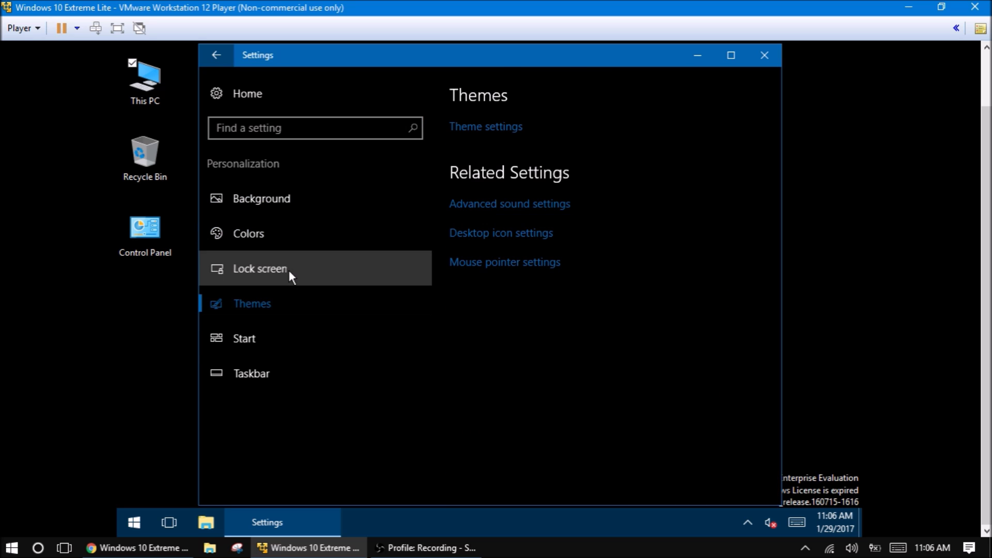
{"action": "left_click", "coordinate": [289, 270]}
{"action": "left_click", "coordinate": [283, 328]}
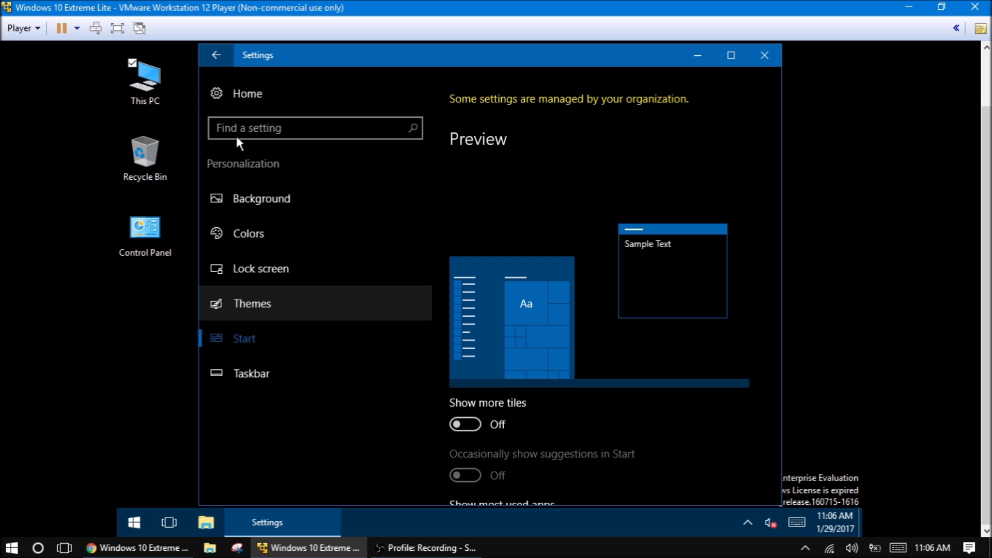
{"action": "left_click", "coordinate": [216, 54]}
{"action": "left_click", "coordinate": [267, 514]}
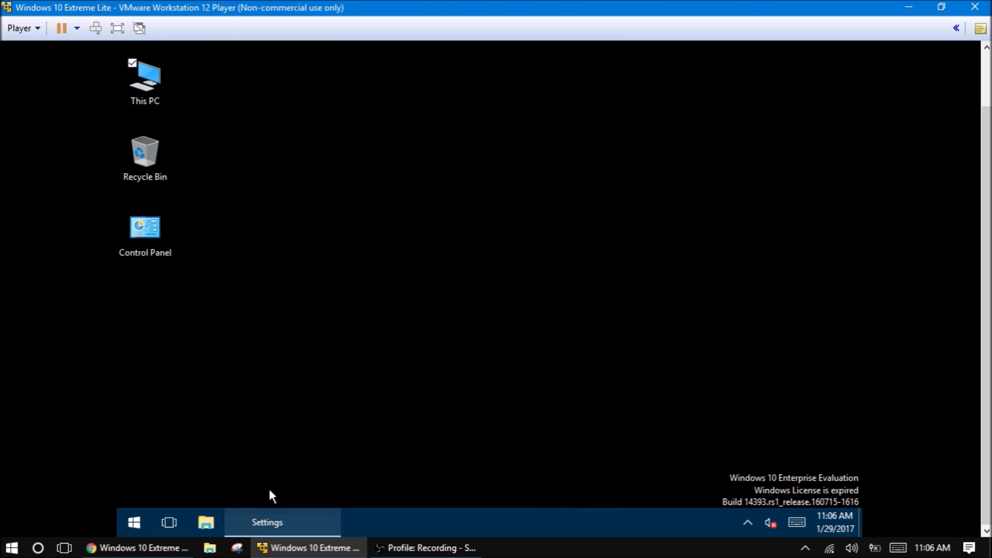
{"action": "left_click", "coordinate": [263, 523]}
Step: Open the Update & security settings and read through the whole Windows Defender page
{"action": "left_click", "coordinate": [274, 478]}
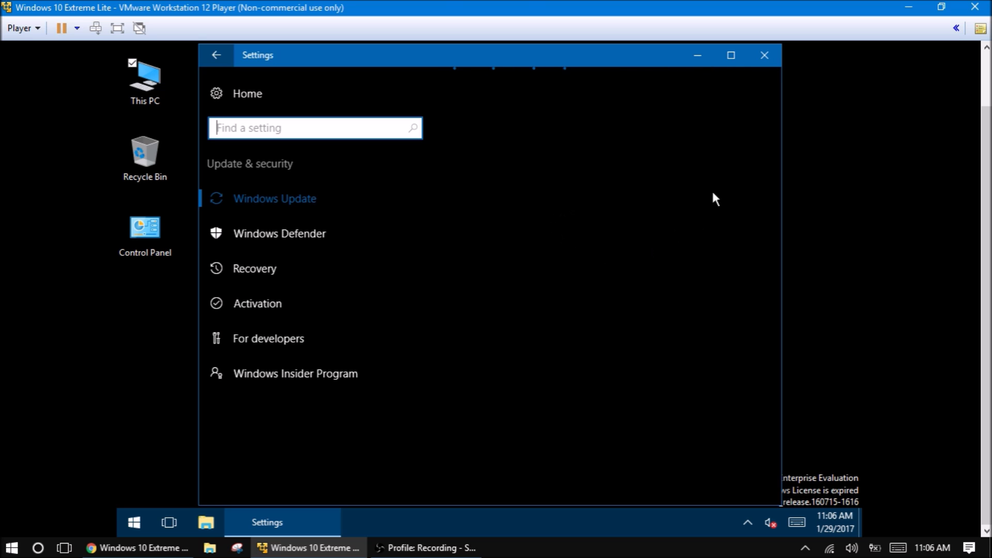
{"action": "left_click", "coordinate": [311, 247]}
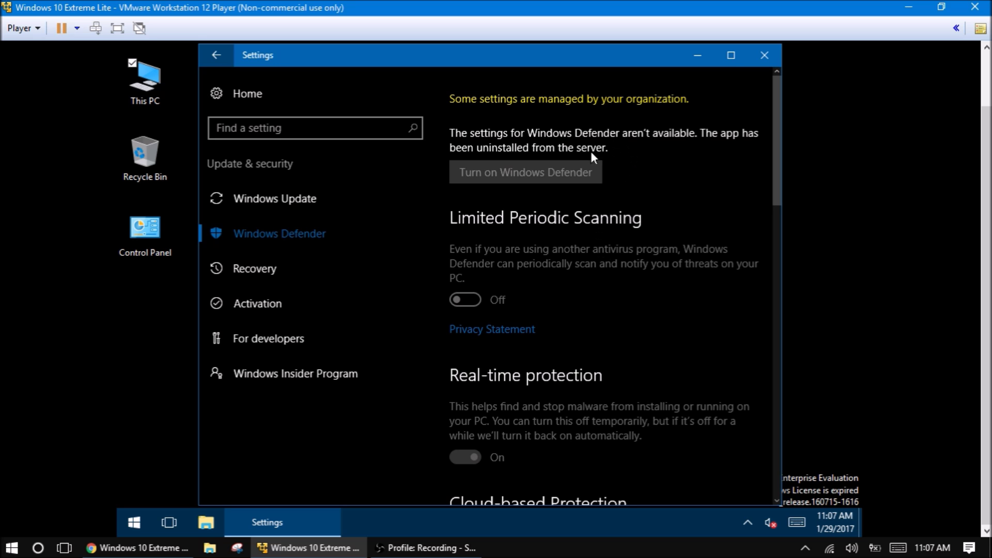
{"action": "scroll", "coordinate": [641, 186], "scroll_direction": "down", "scroll_amount": 10}
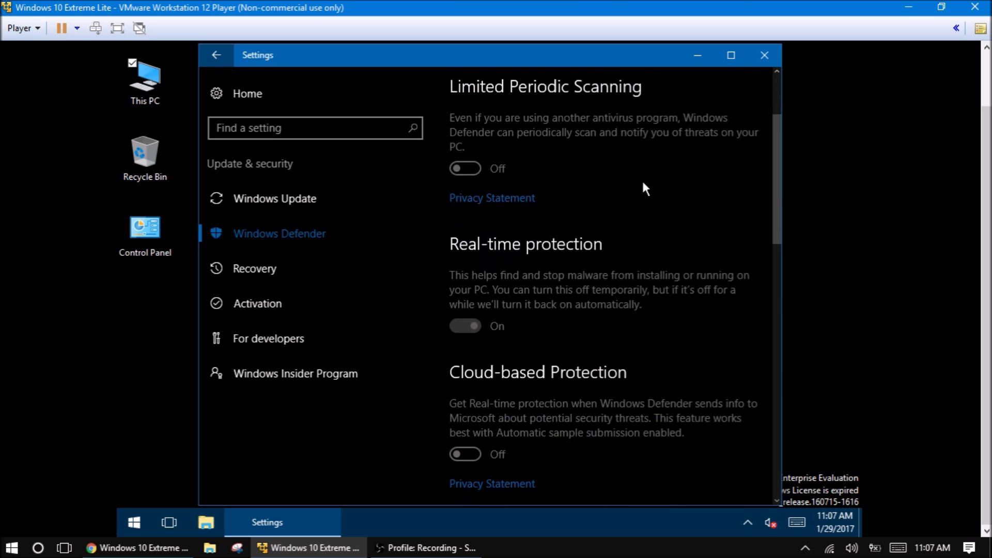
{"action": "scroll", "coordinate": [644, 182], "scroll_direction": "down", "scroll_amount": 5}
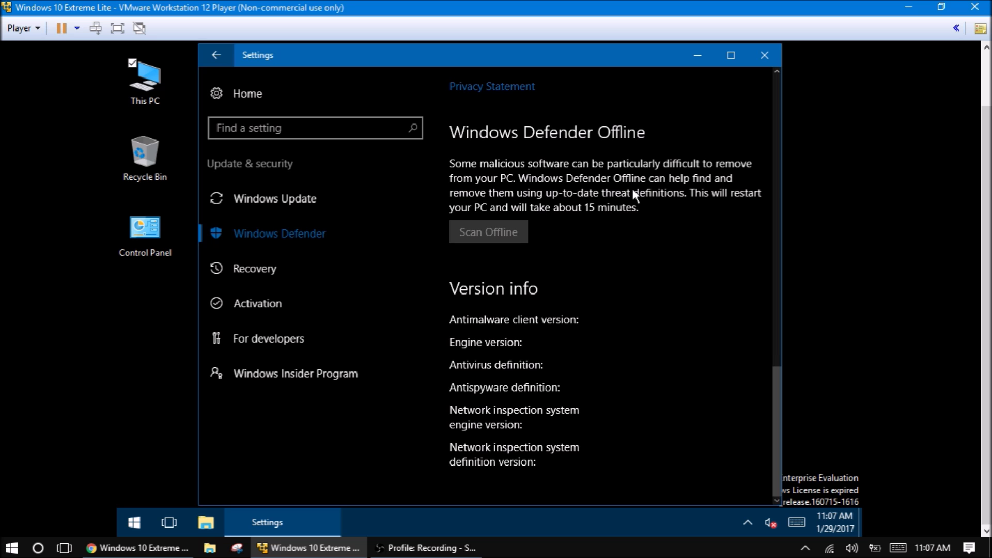
{"action": "scroll", "coordinate": [633, 191], "scroll_direction": "up", "scroll_amount": 15}
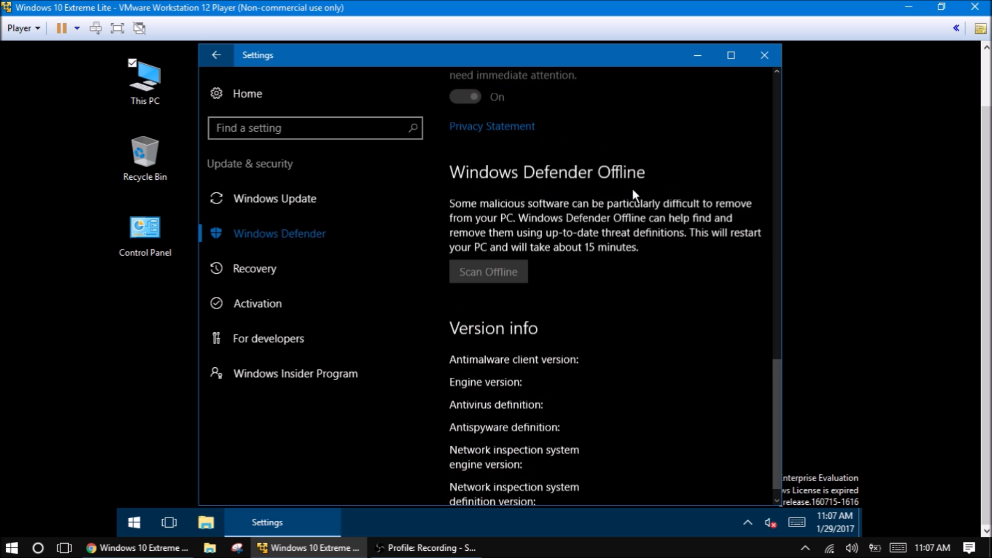
{"action": "scroll", "coordinate": [636, 196], "scroll_direction": "up", "scroll_amount": 4}
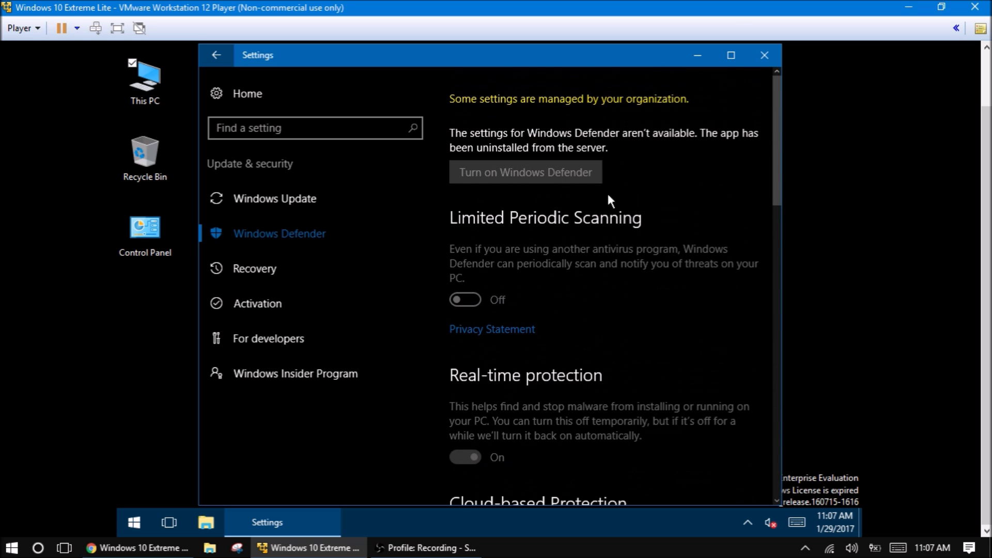
Step: Look through the Recovery, Activation, For developers, Windows Insider Program and Windows Update pages
{"action": "left_click", "coordinate": [257, 266]}
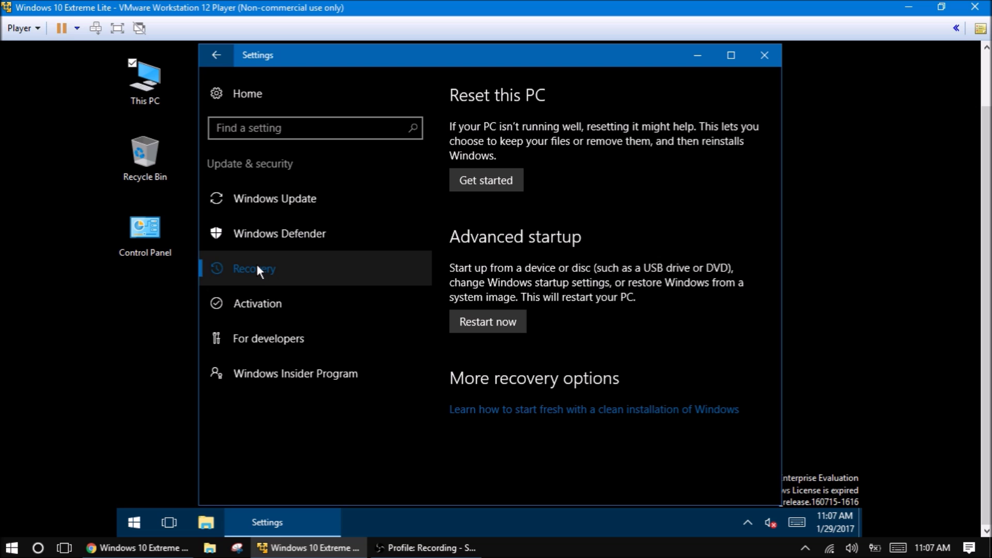
{"action": "left_click", "coordinate": [266, 304]}
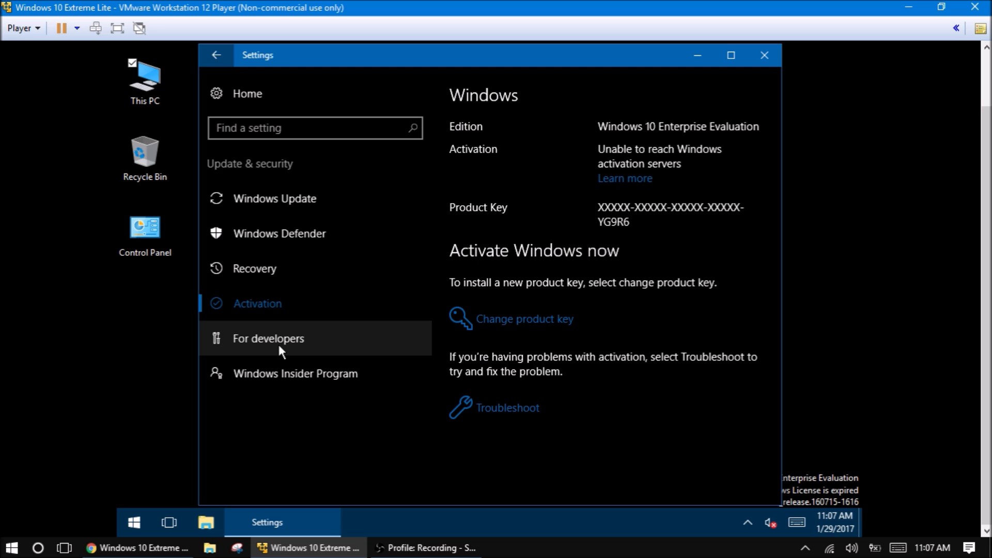
{"action": "left_click", "coordinate": [278, 343]}
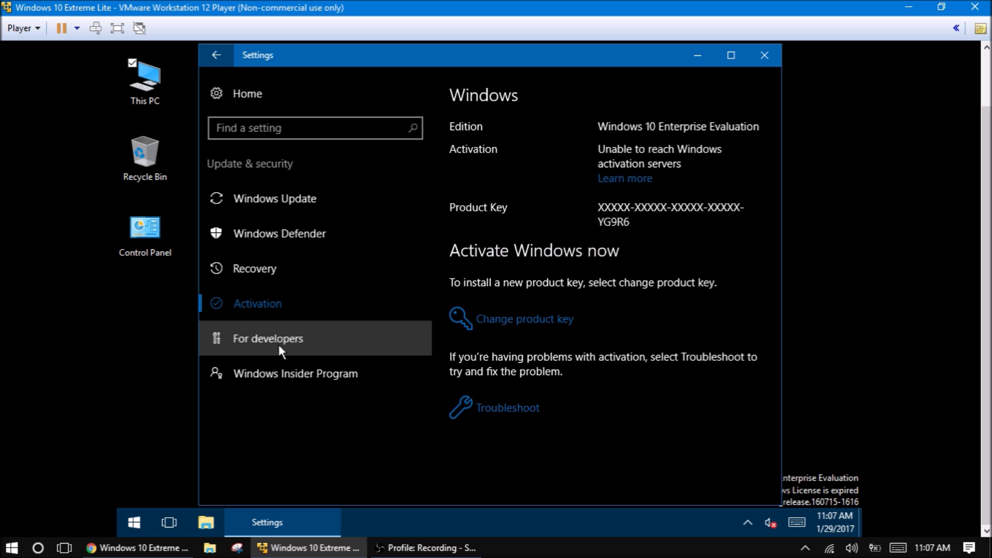
{"action": "left_click", "coordinate": [259, 373]}
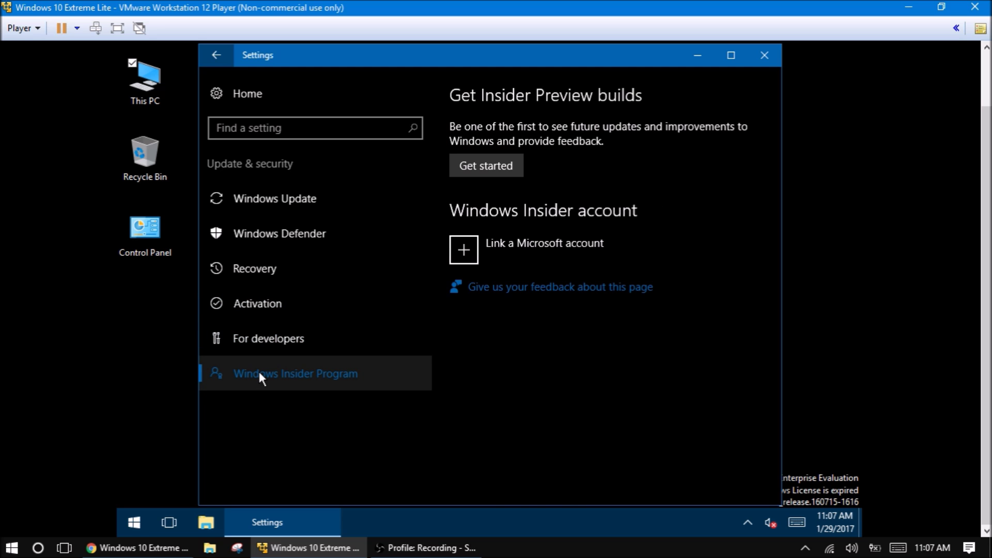
{"action": "left_click", "coordinate": [237, 200]}
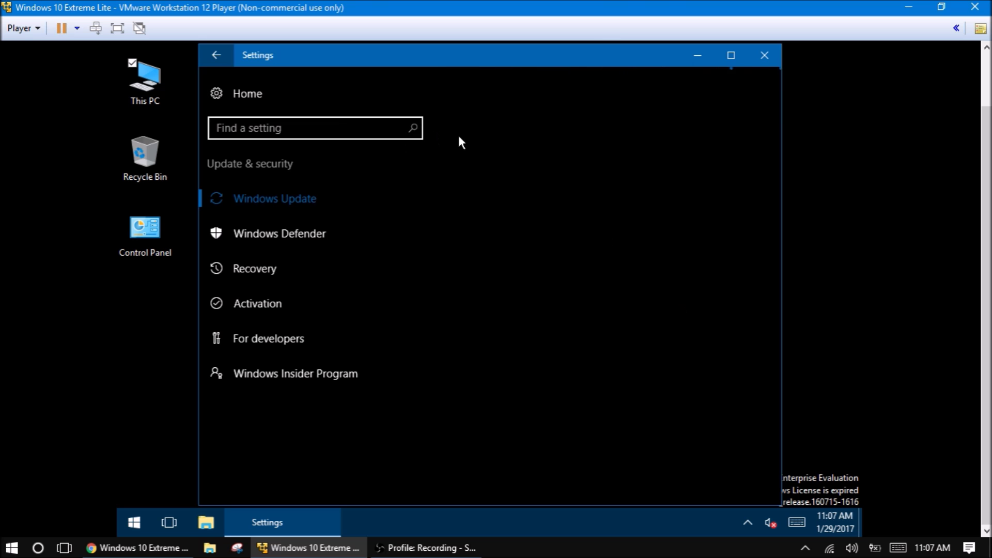
Step: Return to the Settings home page and open the Accounts settings
{"action": "left_click", "coordinate": [216, 57]}
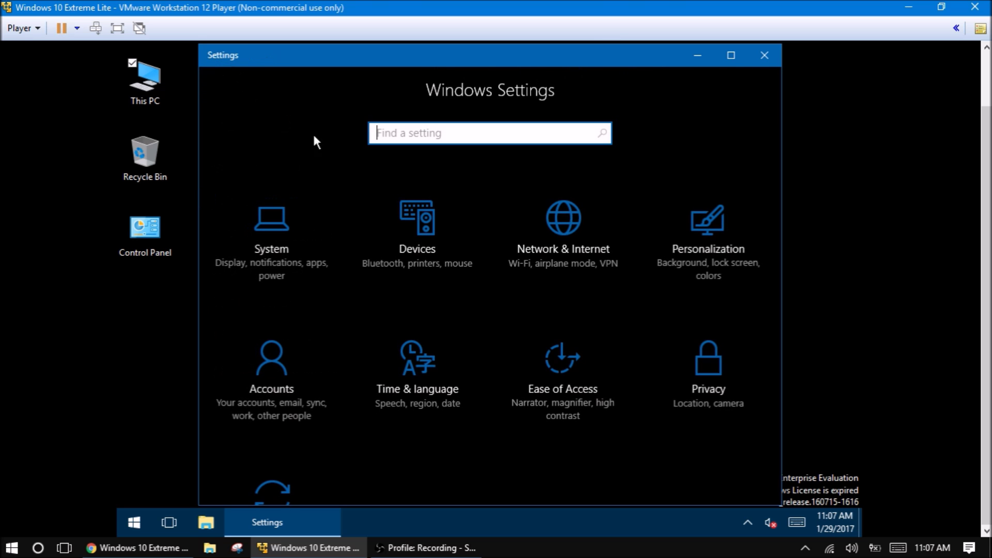
{"action": "scroll", "coordinate": [644, 324], "scroll_direction": "down", "scroll_amount": 2}
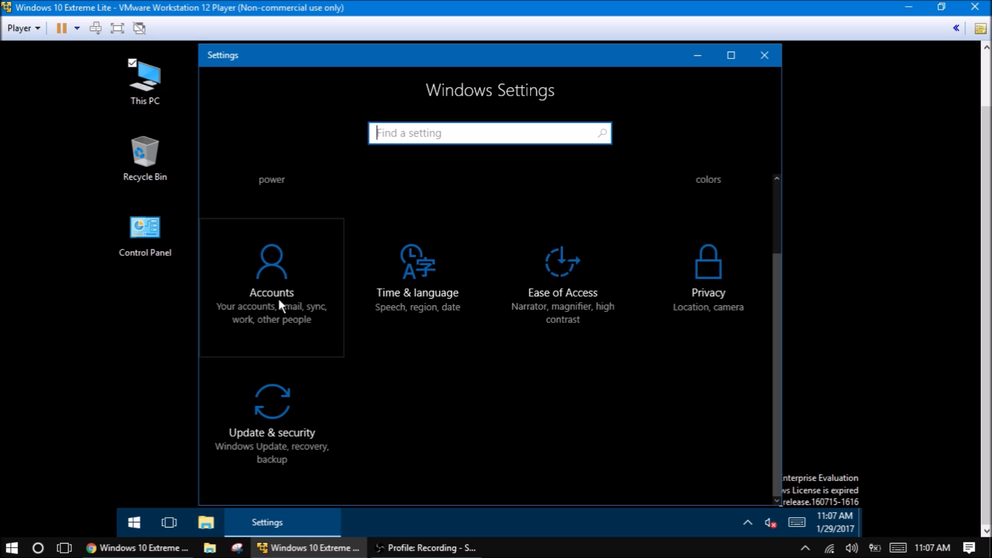
{"action": "left_click", "coordinate": [310, 302]}
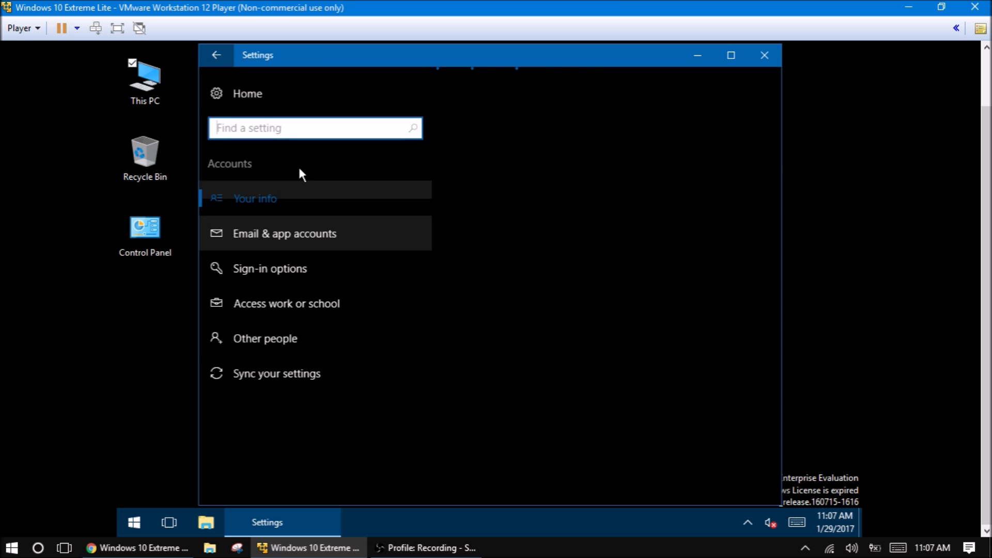
Step: Leave the Accounts settings to view the Network & Internet status page, and open the Personalization background settings
{"action": "left_click", "coordinate": [221, 61]}
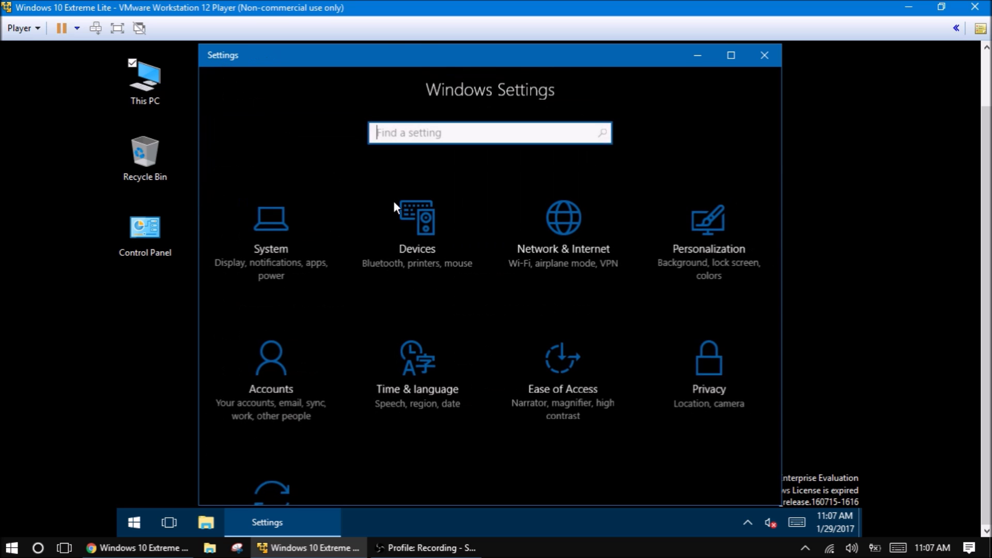
{"action": "left_click", "coordinate": [583, 259]}
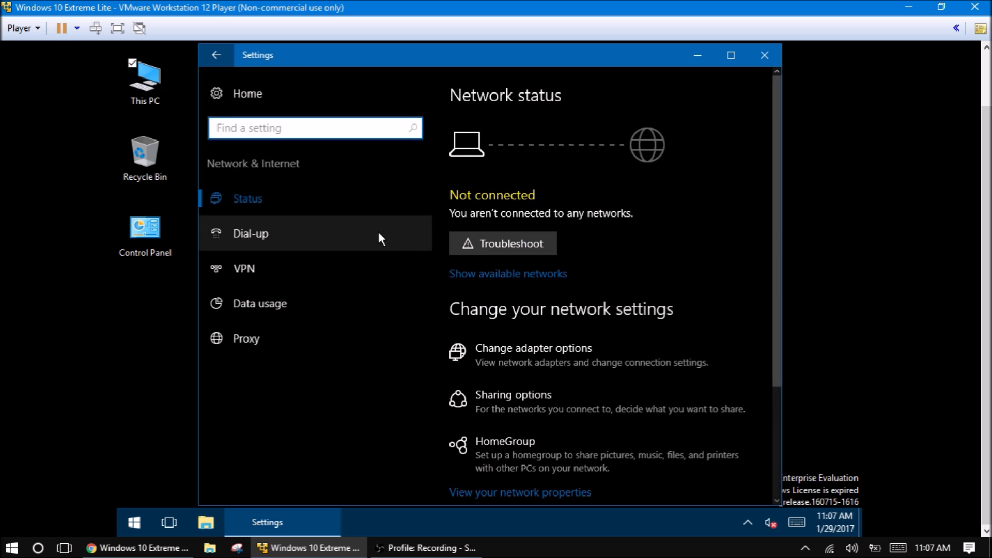
{"action": "left_click", "coordinate": [214, 61]}
{"action": "left_click", "coordinate": [693, 265]}
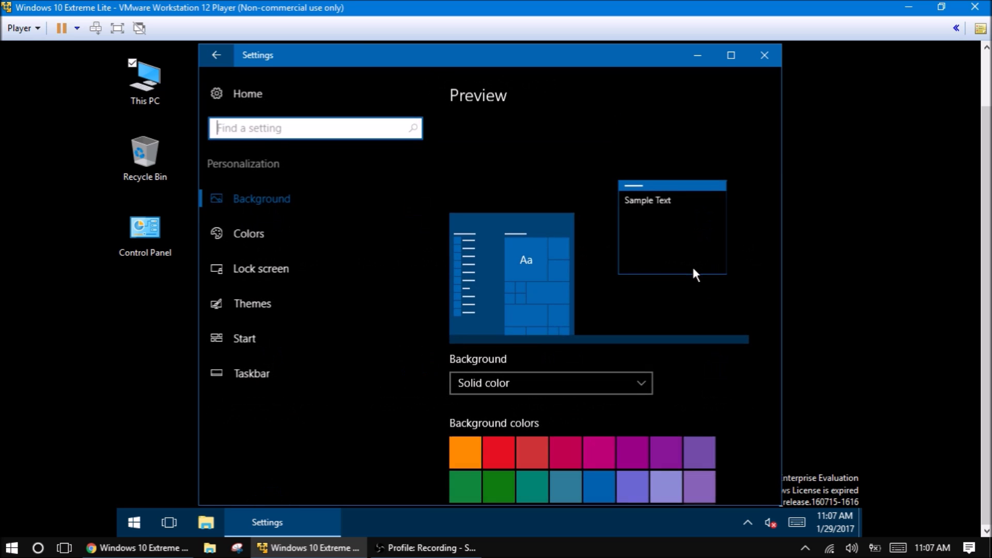
Step: Try purple, magenta, blue, green and dark grey as the solid desktop background colour, and set it back to black
{"action": "scroll", "coordinate": [693, 265], "scroll_direction": "down", "scroll_amount": 2}
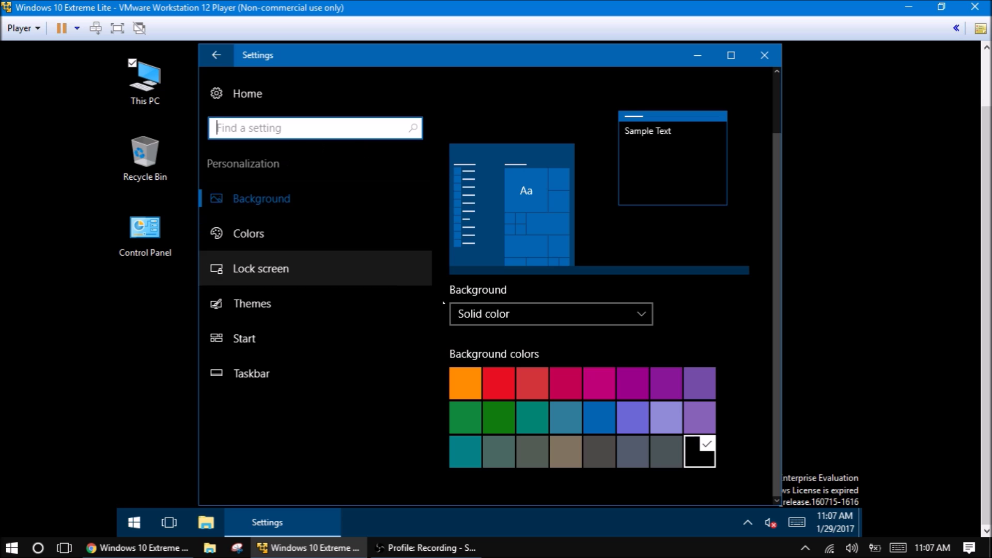
{"action": "left_click", "coordinate": [653, 384]}
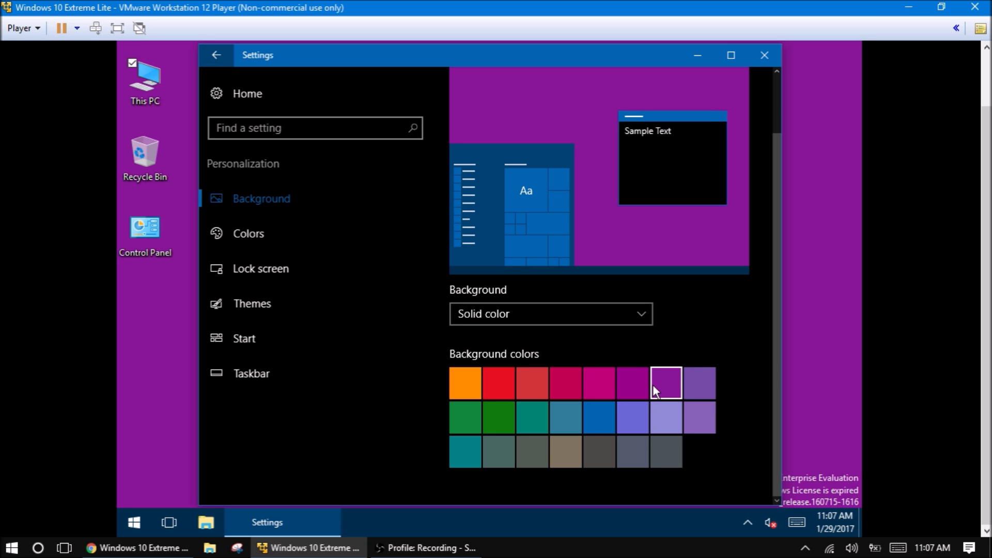
{"action": "left_click", "coordinate": [625, 393]}
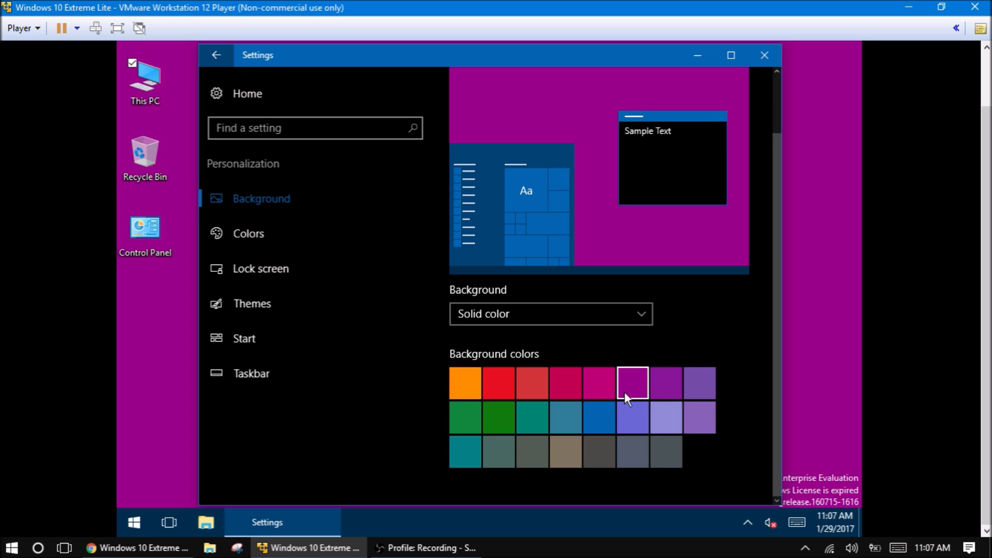
{"action": "left_click", "coordinate": [606, 420]}
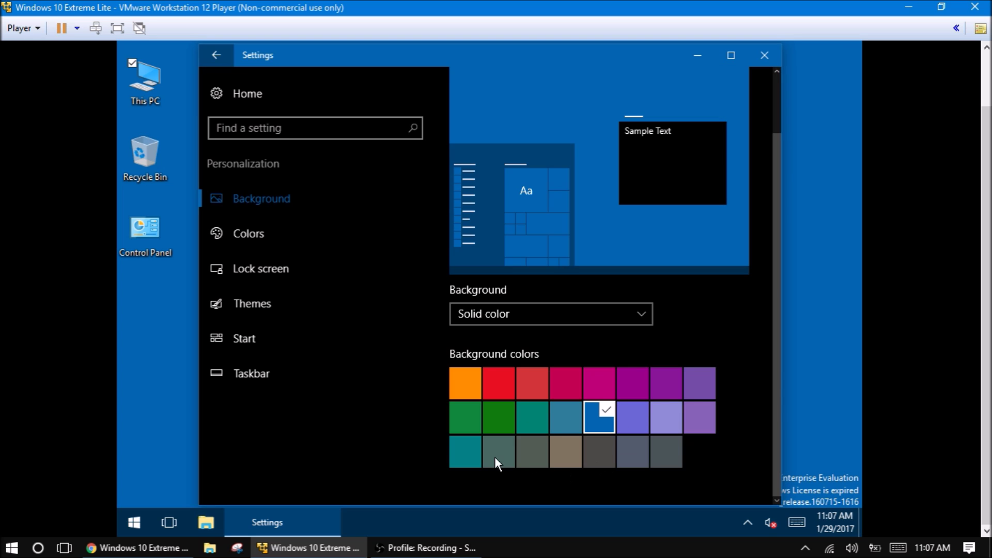
{"action": "left_click", "coordinate": [488, 429]}
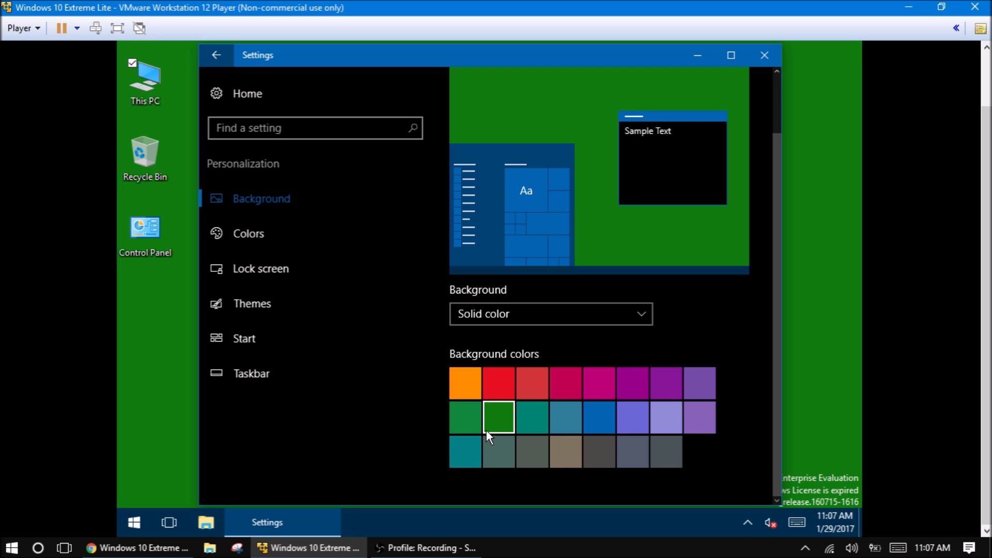
{"action": "left_click", "coordinate": [612, 446]}
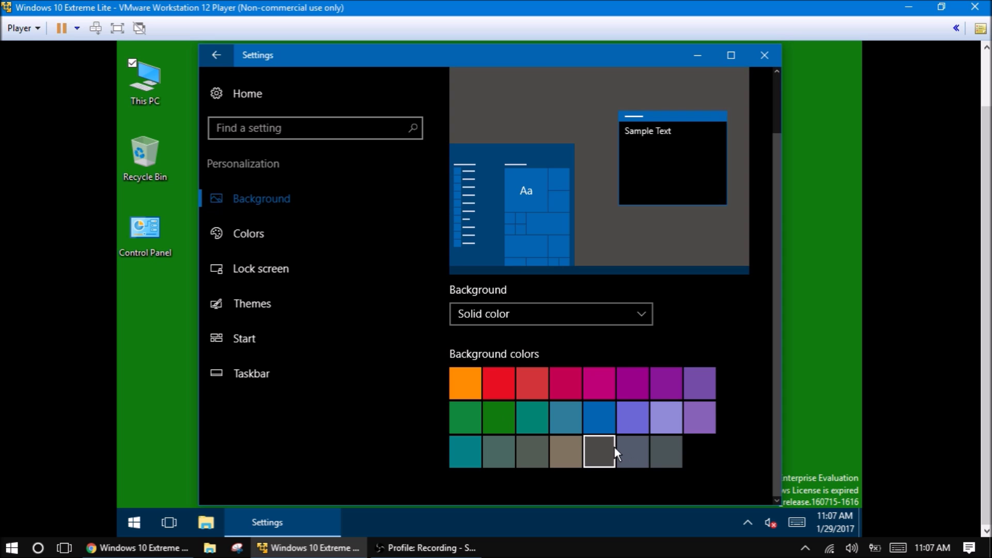
{"action": "left_click", "coordinate": [712, 462]}
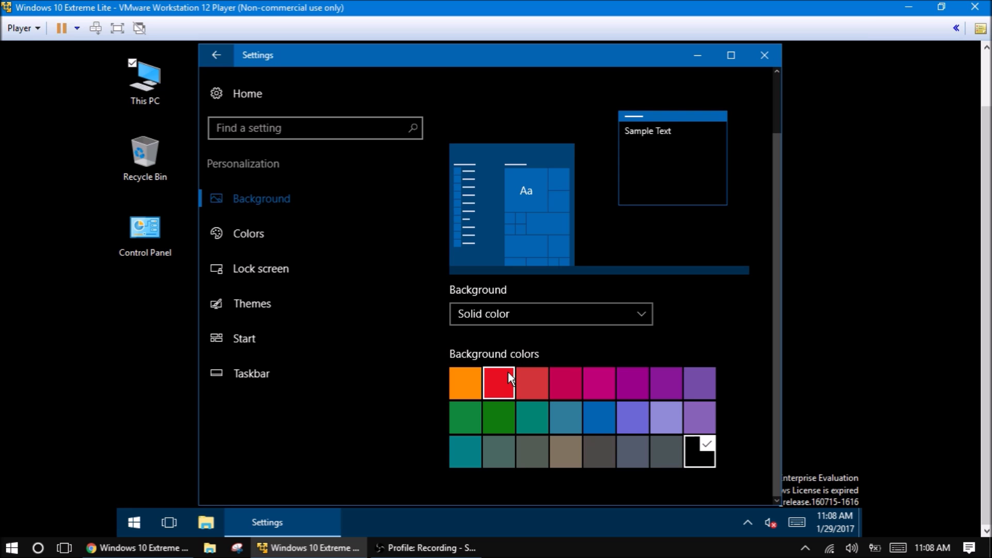
Step: Try the Picture background type for the desktop and switch it back to Solid color
{"action": "left_click", "coordinate": [507, 318]}
{"action": "left_click", "coordinate": [501, 290]}
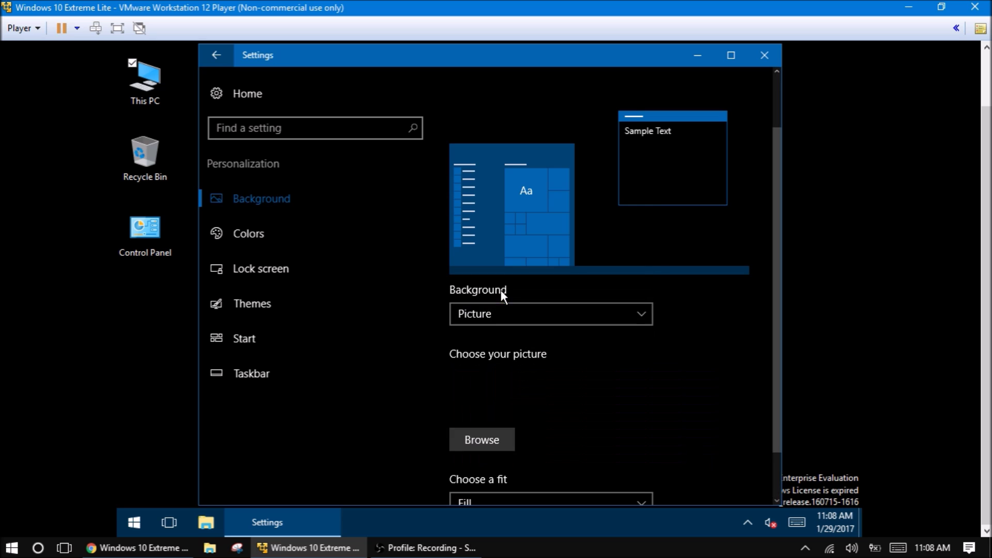
{"action": "left_click", "coordinate": [527, 318]}
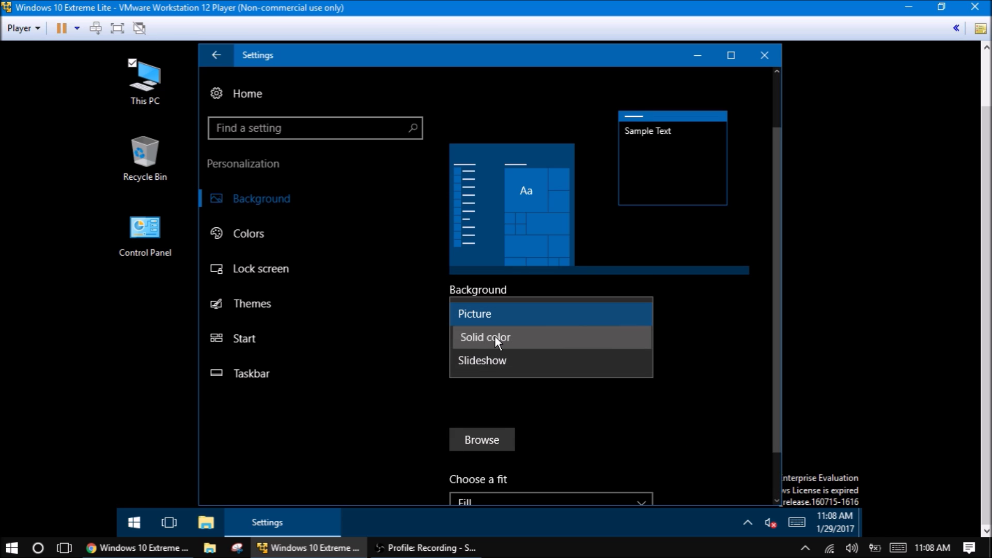
{"action": "left_click", "coordinate": [495, 336]}
Step: Look at the Lock screen and Colors pages and return to the Settings home page
{"action": "left_click", "coordinate": [346, 259]}
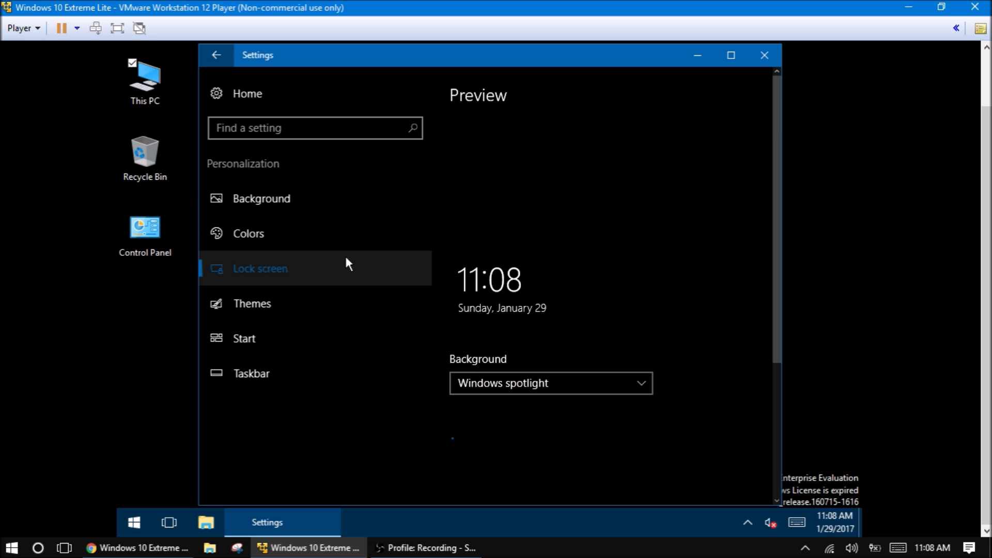
{"action": "left_click", "coordinate": [358, 248]}
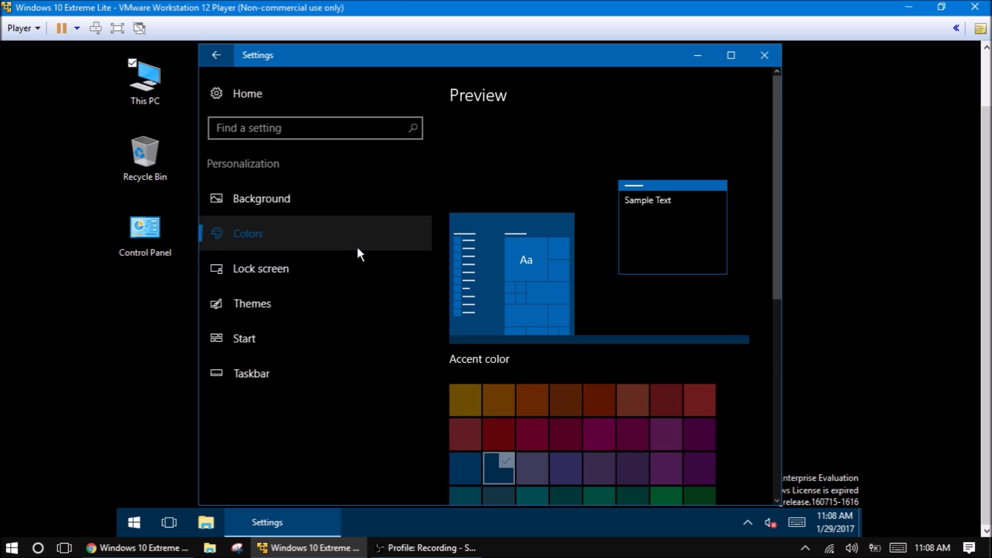
{"action": "left_click", "coordinate": [213, 55]}
Step: Open the Control Panel in the virtual machine and change its view to Category
{"action": "double_click", "coordinate": [155, 243]}
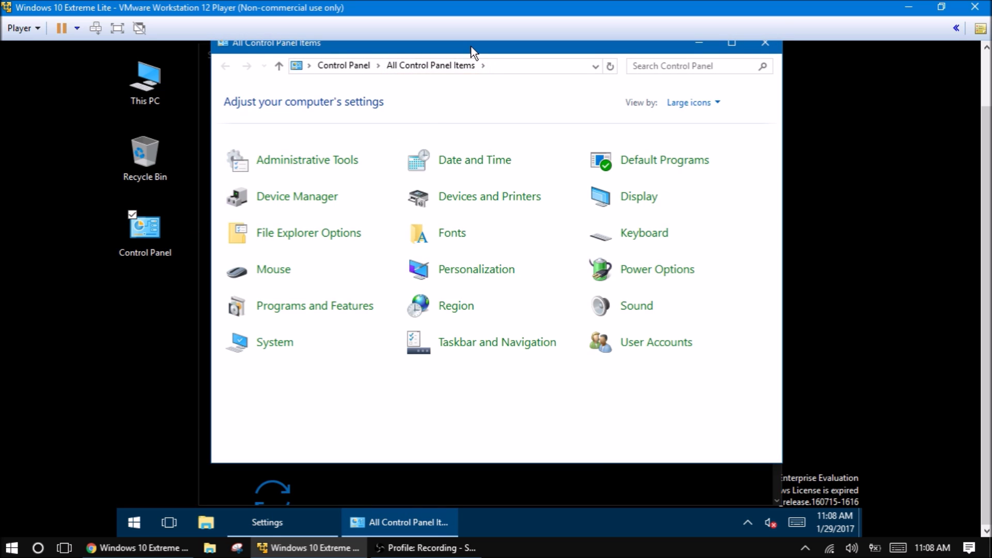
{"action": "left_click_drag", "start_coordinate": [470, 45], "coordinate": [480, 67]}
{"action": "left_click", "coordinate": [717, 125]}
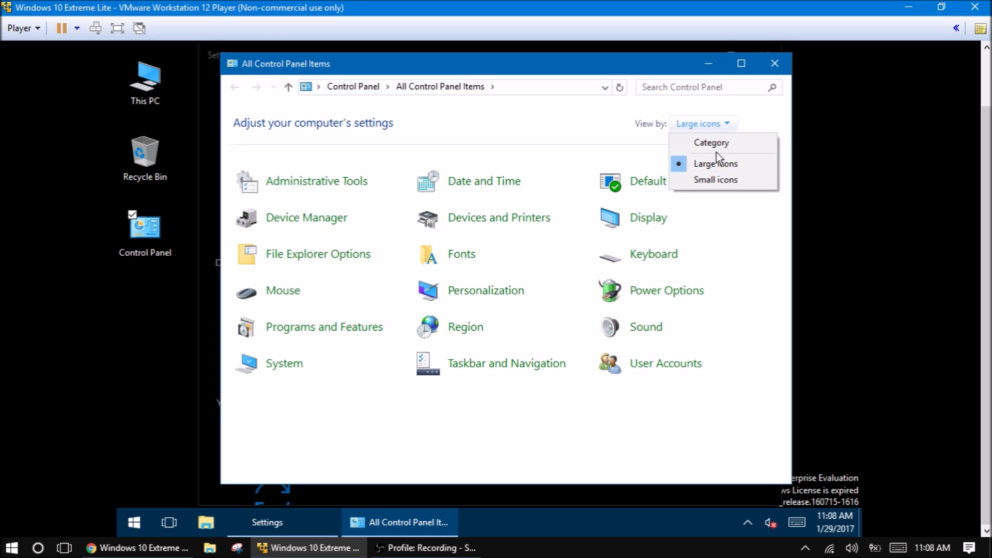
{"action": "left_click", "coordinate": [717, 144]}
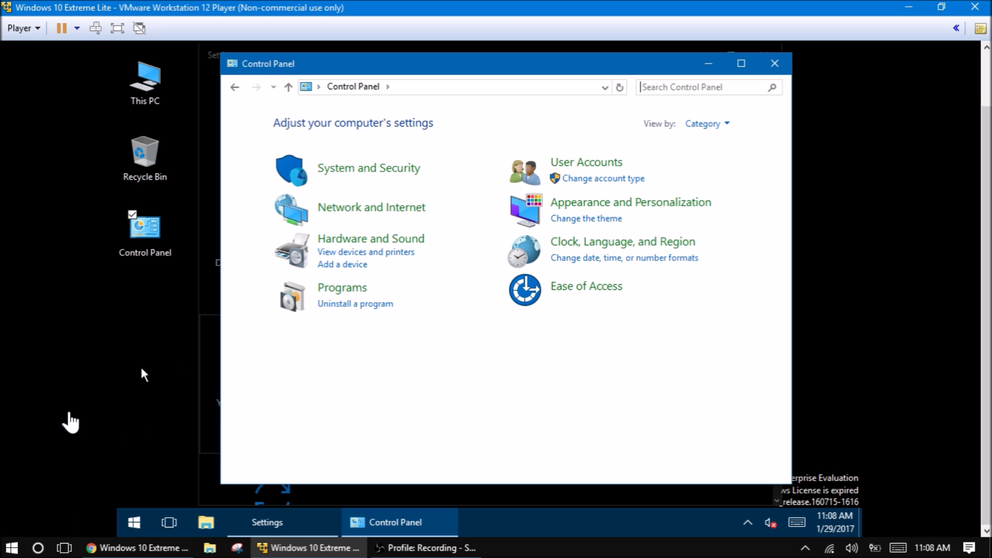
Step: Search the host computer for "contr" and open its Control Panel for comparison
{"action": "left_click", "coordinate": [39, 547]}
{"action": "key", "text": "super"}
{"action": "type", "text": "c"}
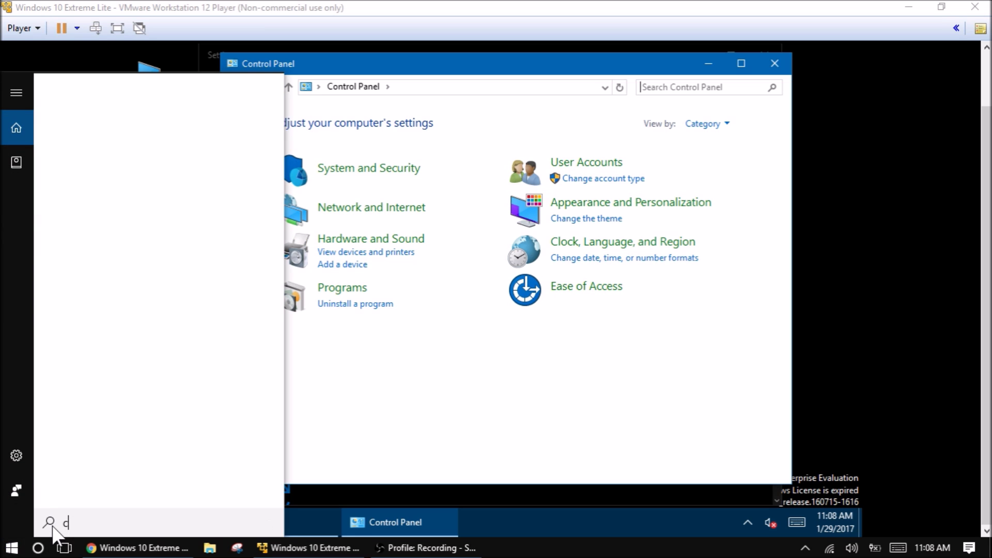
{"action": "type", "text": "ontr"}
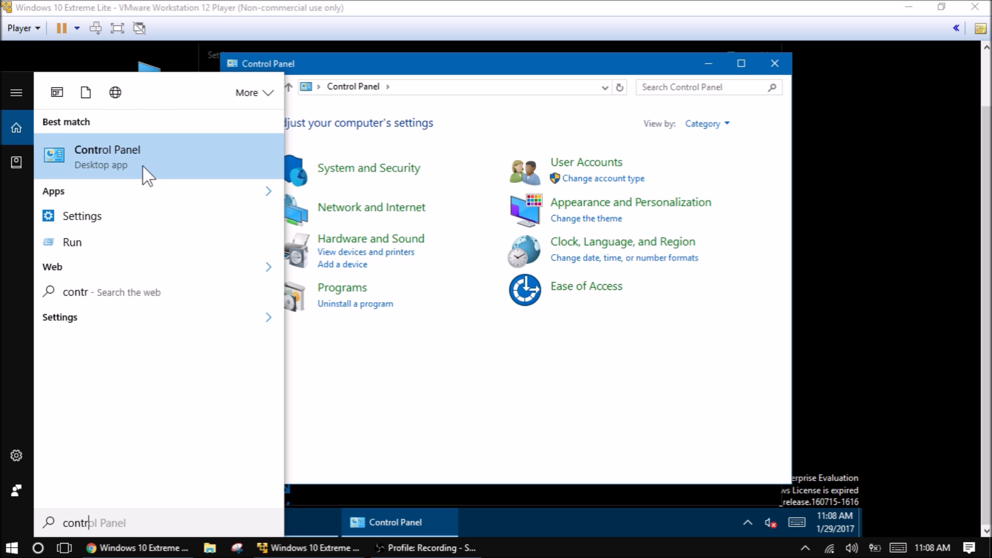
{"action": "left_click", "coordinate": [144, 172]}
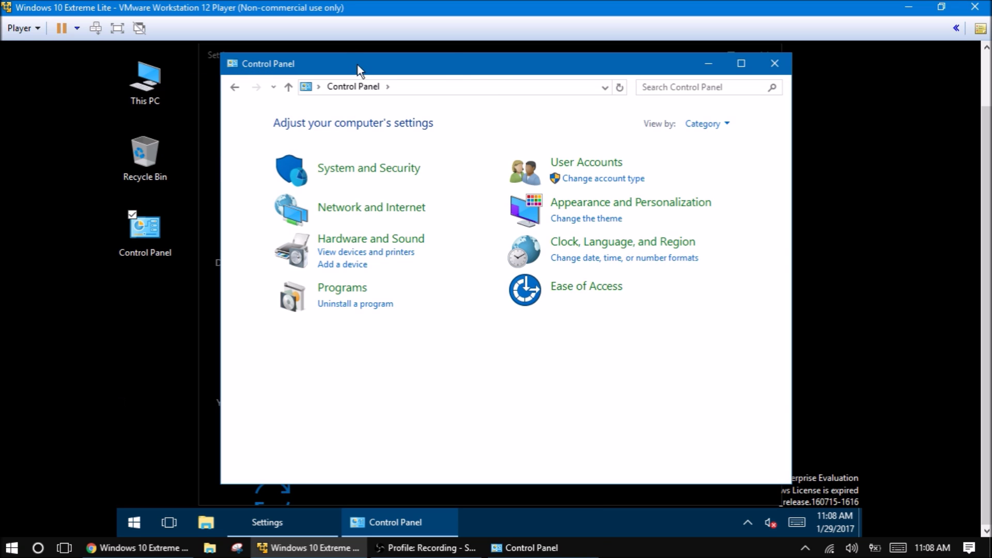
Step: Move the virtual machine's Control Panel aside and place a narrowed host Control Panel window next to it
{"action": "left_click_drag", "start_coordinate": [359, 69], "coordinate": [265, 72]}
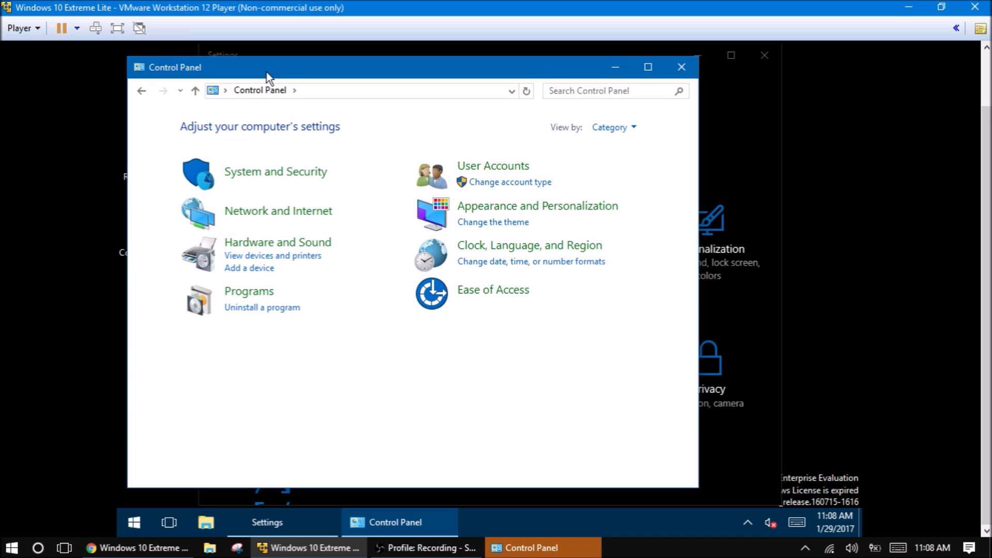
{"action": "left_click", "coordinate": [533, 552]}
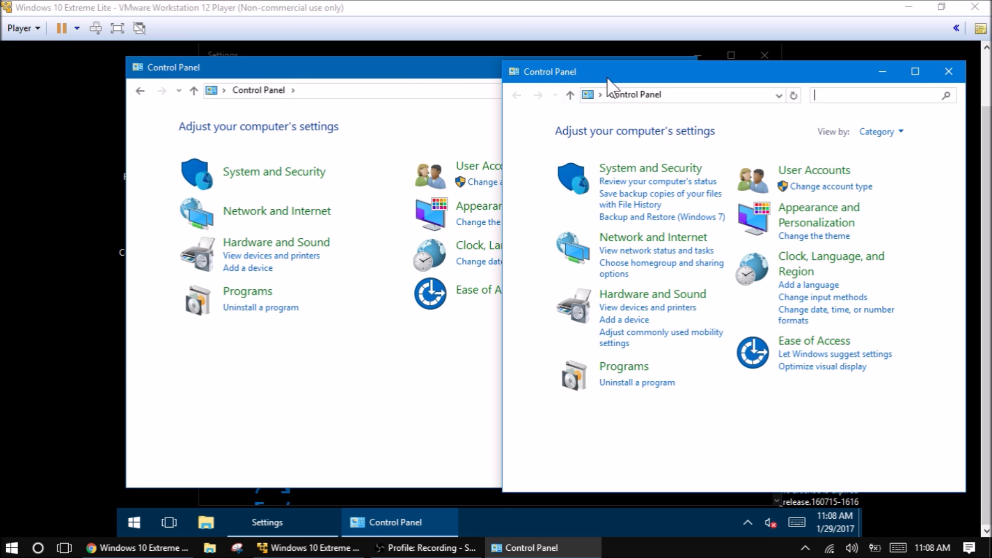
{"action": "left_click_drag", "start_coordinate": [610, 78], "coordinate": [665, 81]}
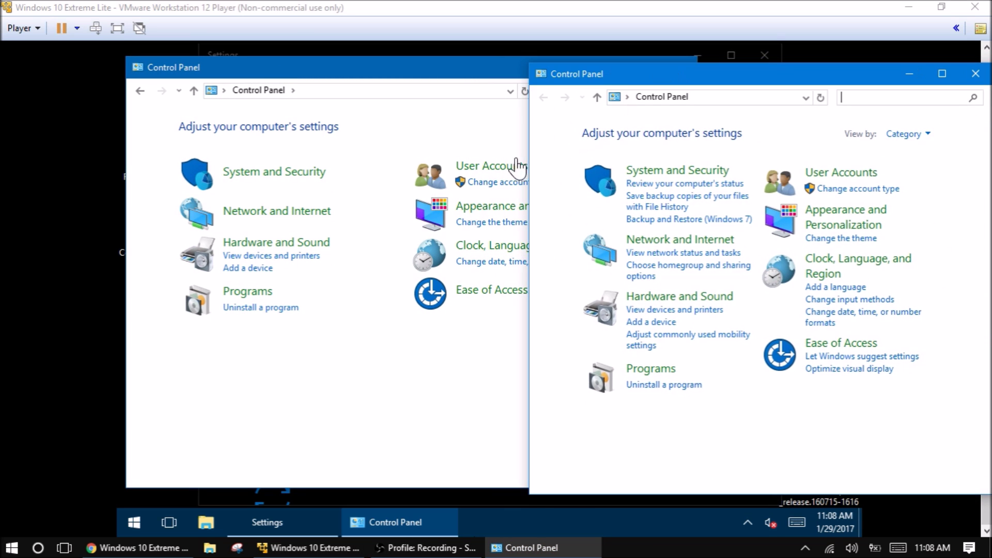
{"action": "left_click_drag", "start_coordinate": [527, 160], "coordinate": [637, 167]}
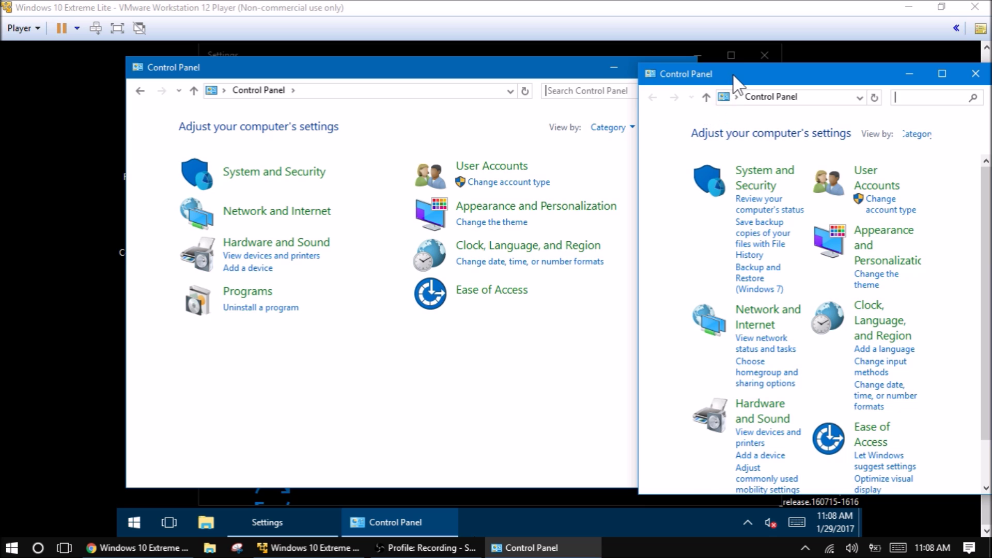
{"action": "mouse_move", "coordinate": [738, 82]}
{"action": "left_mouse_down"}
{"action": "mouse_move", "coordinate": [720, 60]}
{"action": "mouse_move", "coordinate": [751, 88]}
{"action": "left_mouse_up"}
{"action": "left_click", "coordinate": [549, 405]}
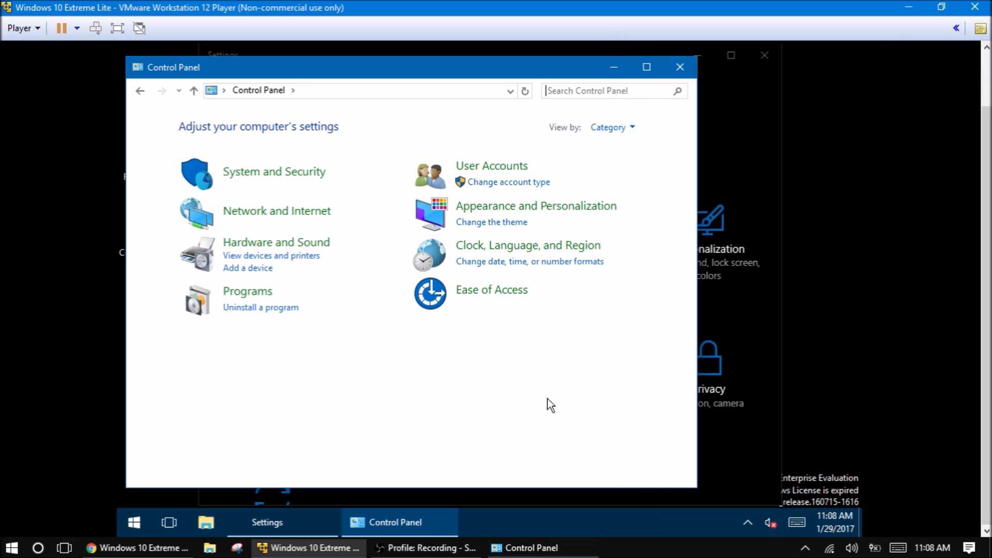
Step: Narrow the virtual machine's Control Panel and widen the host's so both sit side by side without overlapping
{"action": "left_click_drag", "start_coordinate": [699, 320], "coordinate": [522, 324]}
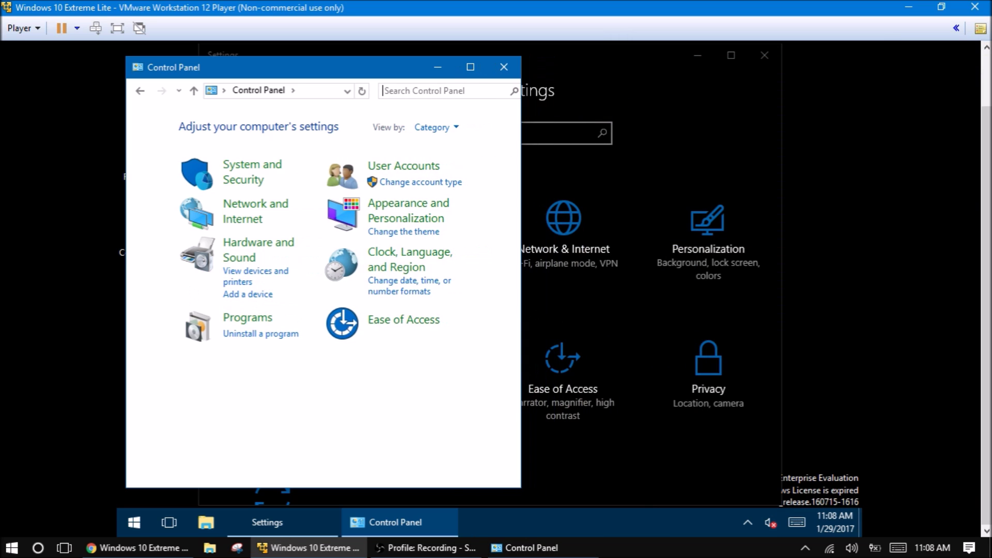
{"action": "left_click", "coordinate": [512, 547]}
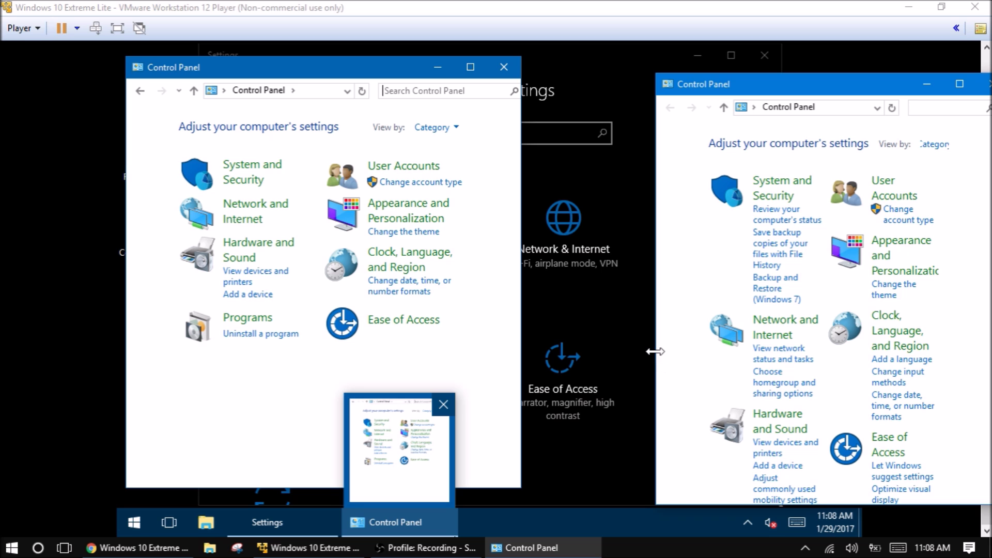
{"action": "left_click_drag", "start_coordinate": [657, 349], "coordinate": [553, 343]}
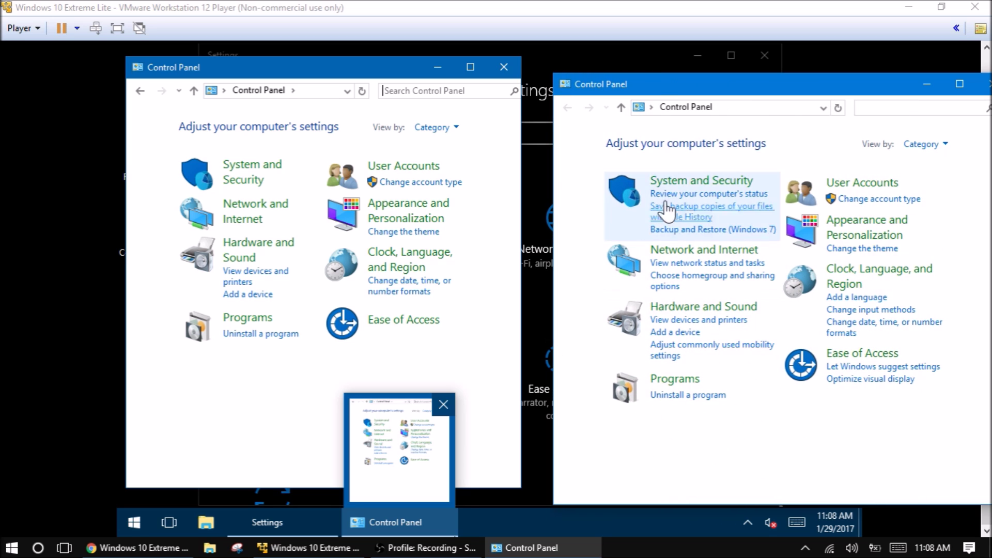
{"action": "left_click_drag", "start_coordinate": [658, 88], "coordinate": [645, 69]}
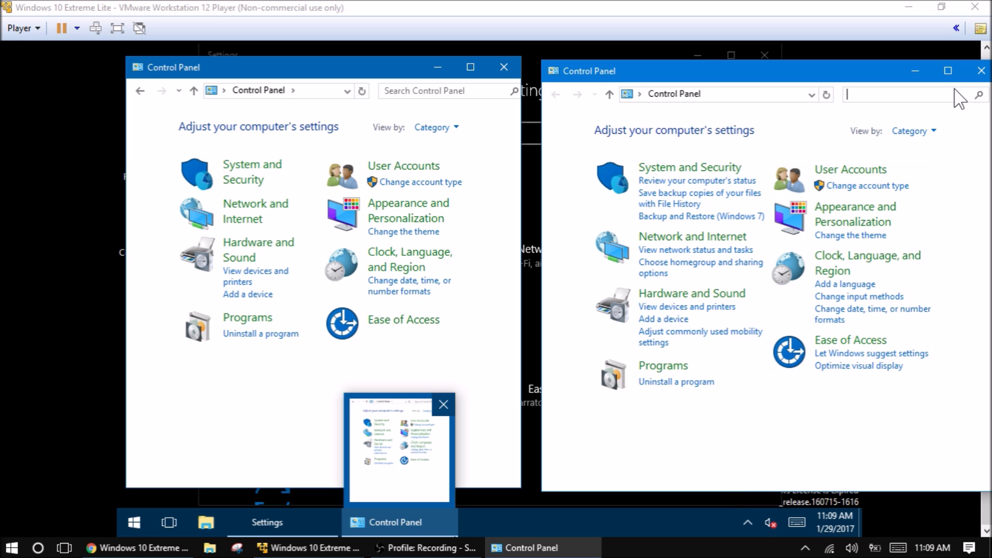
Step: Close the Control Panel windows of both the host and the virtual machine
{"action": "left_click", "coordinate": [981, 71]}
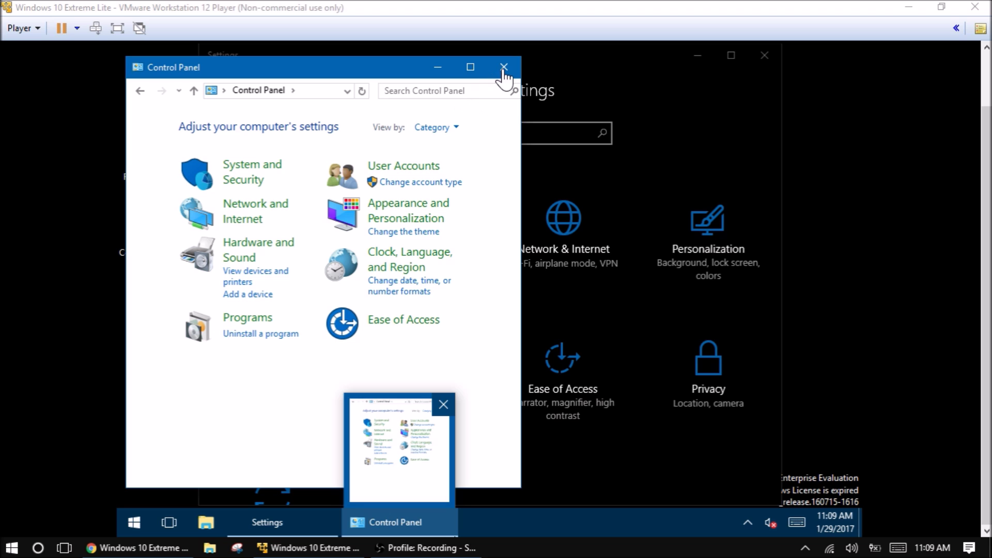
{"action": "left_click", "coordinate": [505, 71]}
{"action": "left_click", "coordinate": [513, 70]}
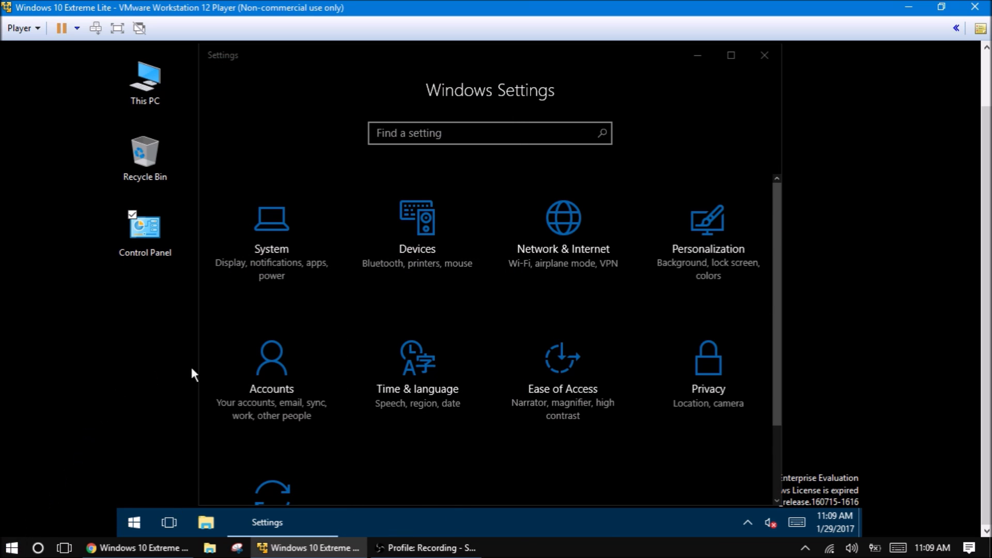
Step: Open the host computer's Settings and place its window beside the virtual machine's Settings window for comparison
{"action": "right_click", "coordinate": [8, 552]}
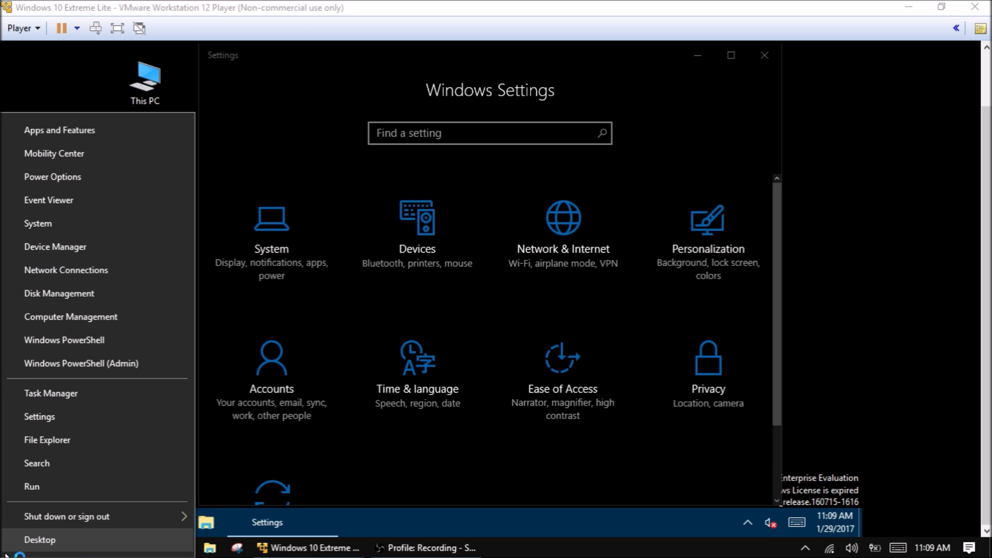
{"action": "left_click", "coordinate": [67, 418]}
{"action": "left_click_drag", "start_coordinate": [505, 11], "coordinate": [682, 79]}
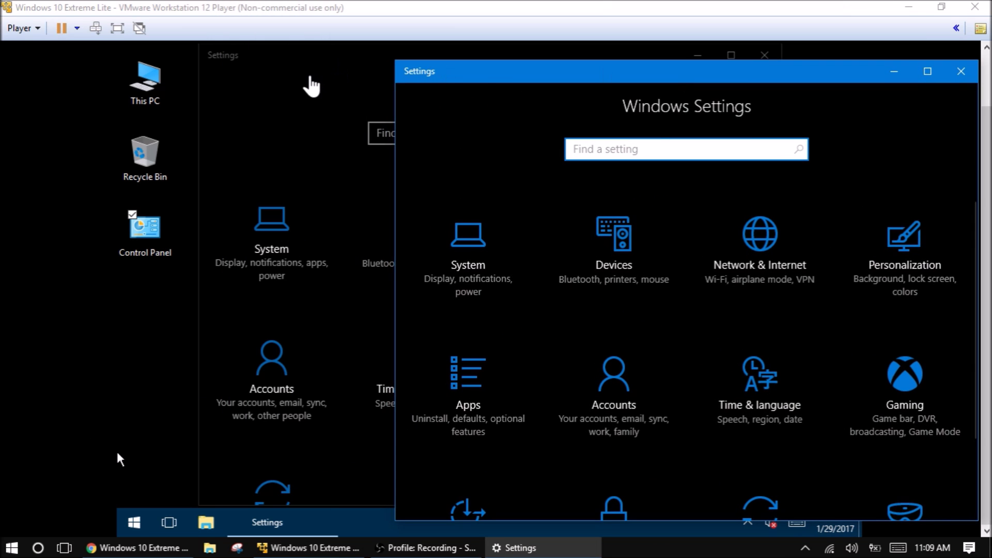
{"action": "left_click", "coordinate": [310, 84]}
{"action": "left_click_drag", "start_coordinate": [340, 59], "coordinate": [276, 54]}
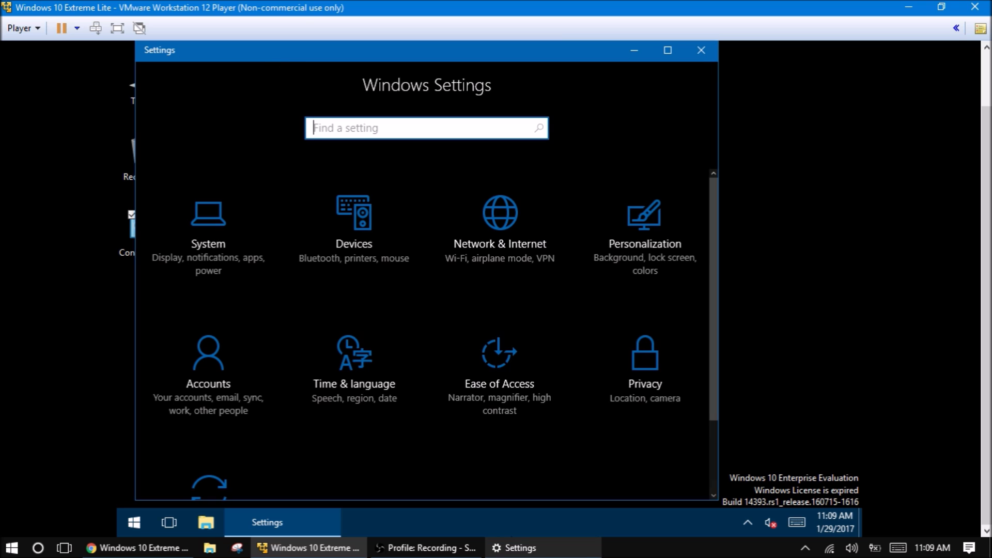
{"action": "left_click", "coordinate": [522, 548]}
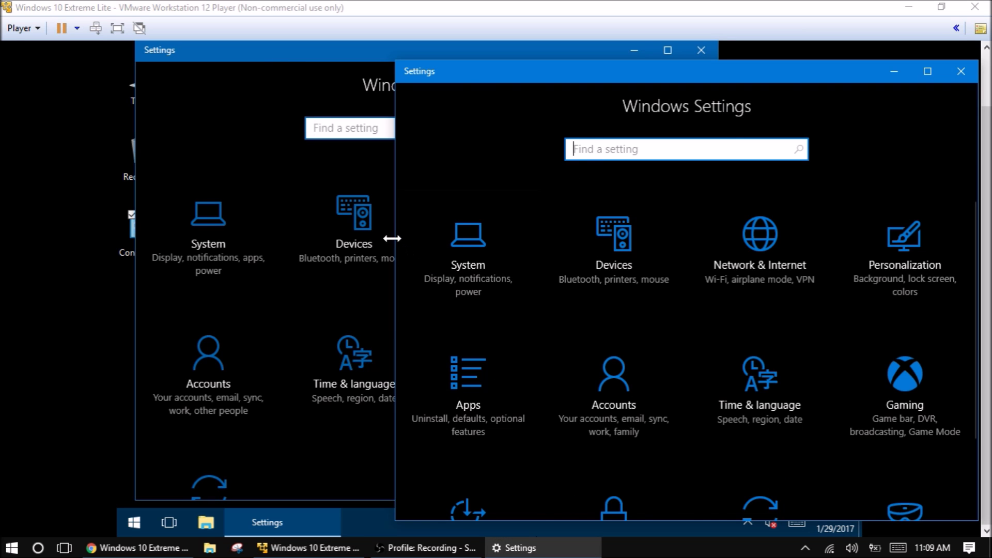
Step: Narrow the host's Settings window slightly and shift it over the virtual machine's Settings to compare their categories
{"action": "left_click_drag", "start_coordinate": [391, 238], "coordinate": [396, 269]}
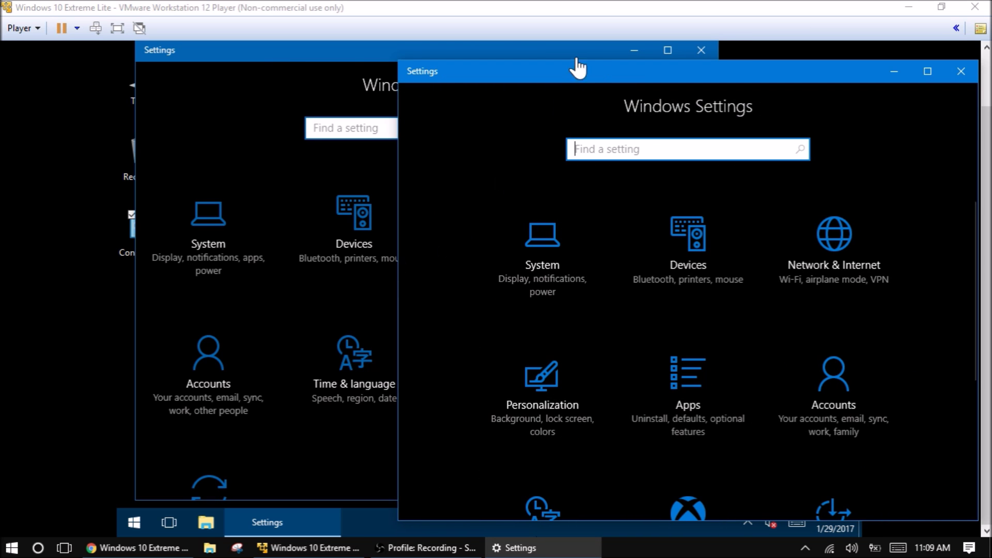
{"action": "left_click_drag", "start_coordinate": [590, 77], "coordinate": [491, 44]}
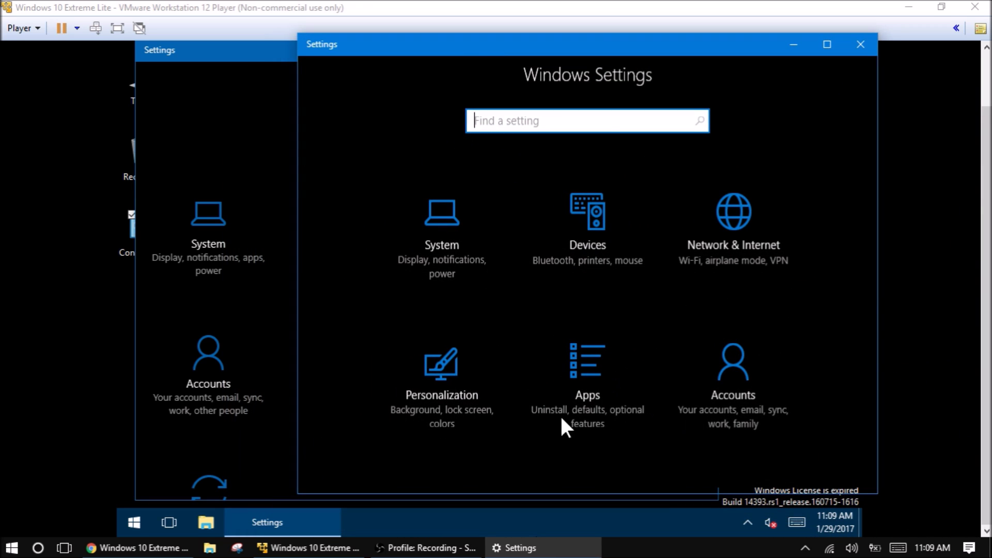
{"action": "left_click_drag", "start_coordinate": [603, 41], "coordinate": [700, 107]}
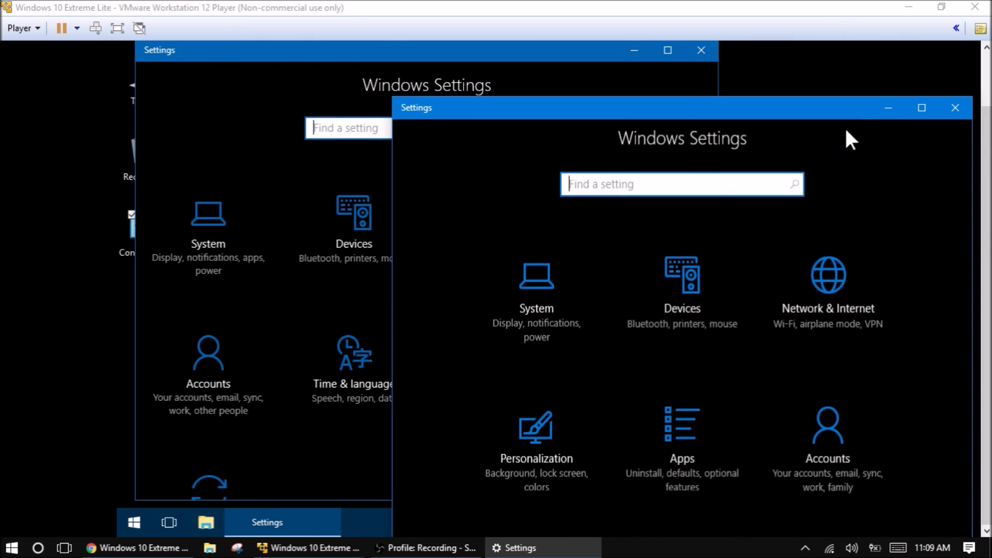
{"action": "left_click_drag", "start_coordinate": [725, 108], "coordinate": [569, 48]}
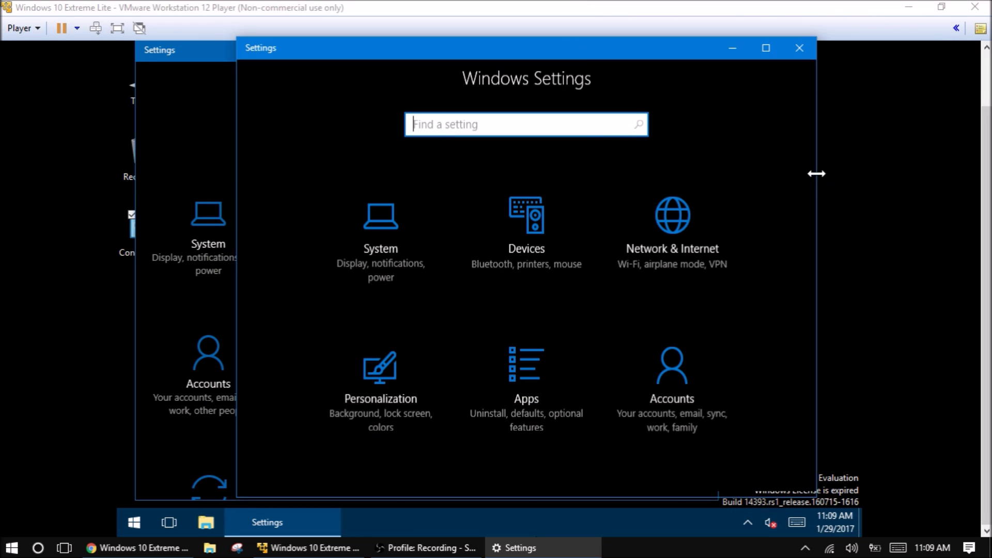
Step: Enlarge the host's Settings window to full screen, and close the Settings windows of both the host and the virtual machine
{"action": "left_click_drag", "start_coordinate": [816, 172], "coordinate": [988, 195]}
{"action": "left_click", "coordinate": [937, 47]}
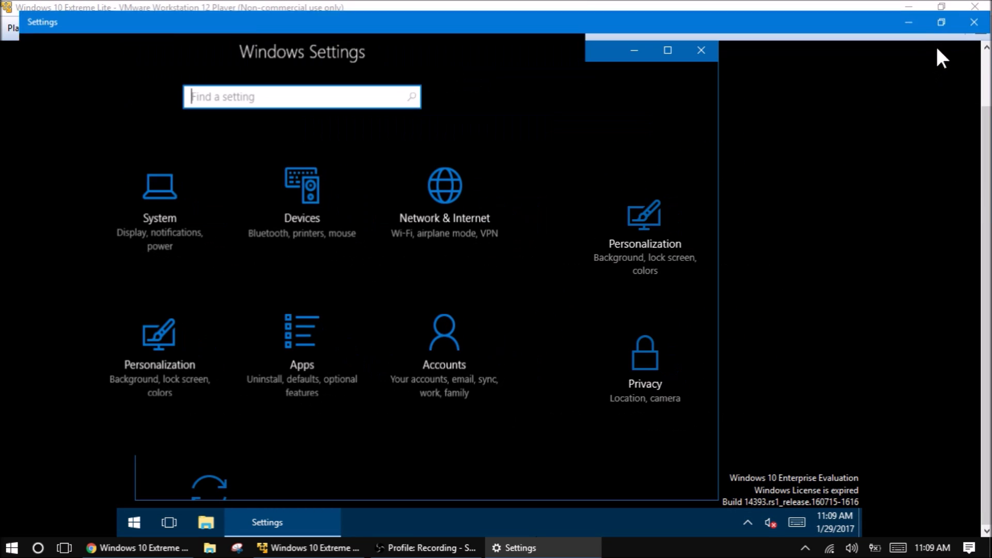
{"action": "left_click", "coordinate": [946, 10]}
{"action": "left_click", "coordinate": [942, 48]}
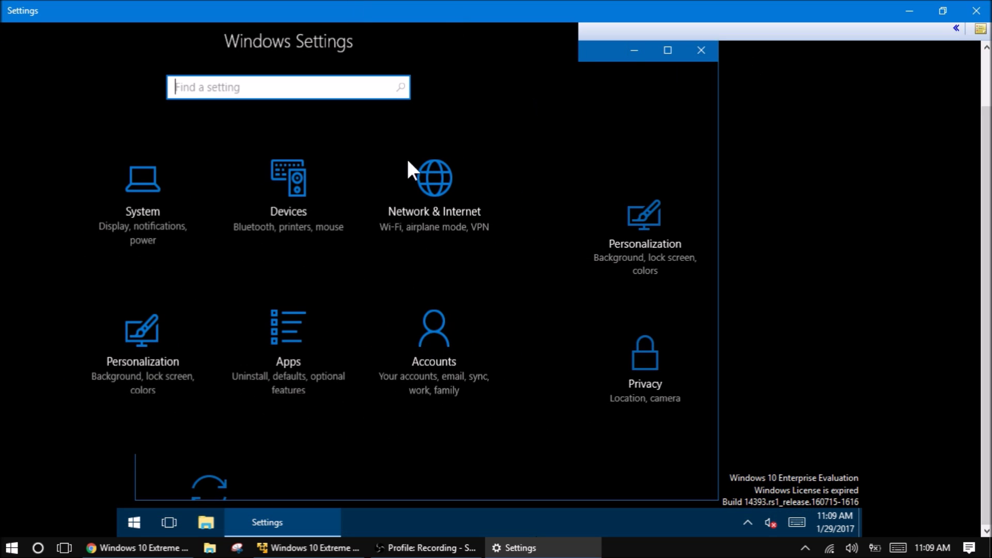
{"action": "double_click", "coordinate": [521, 7]}
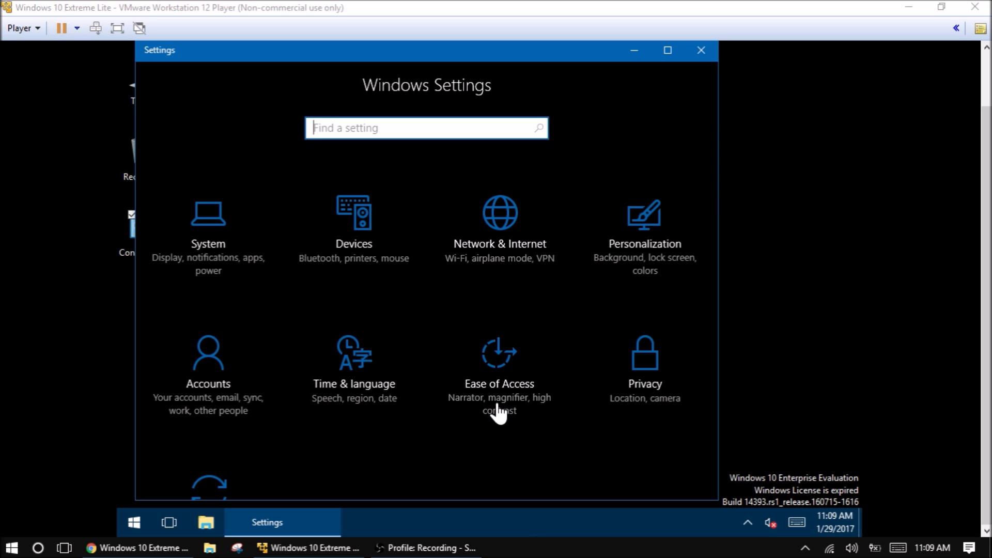
{"action": "left_click", "coordinate": [446, 465]}
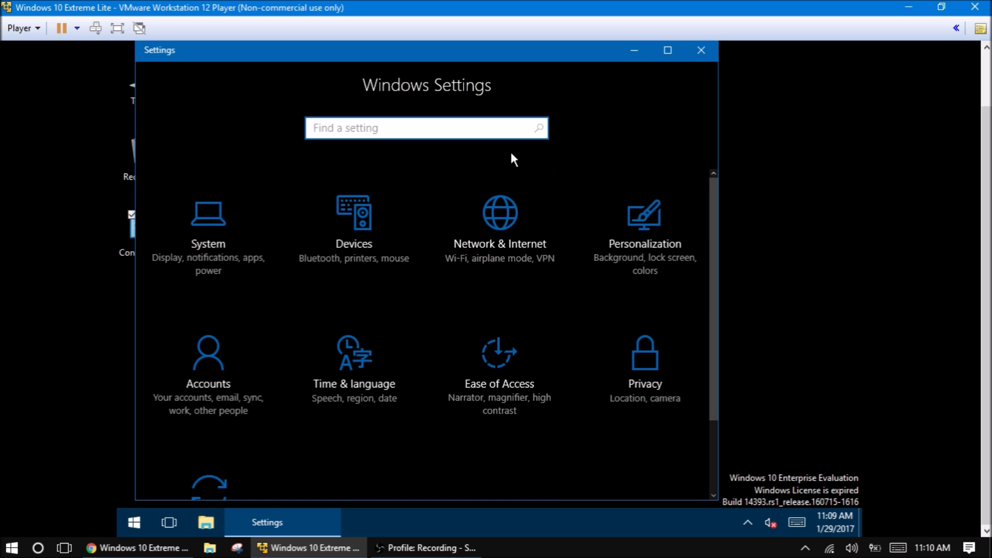
{"action": "left_click", "coordinate": [693, 54]}
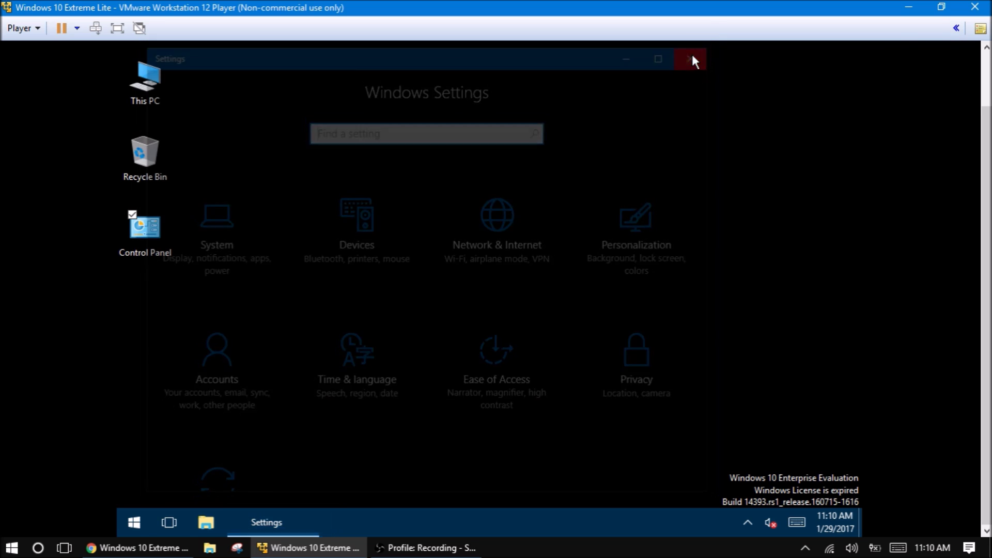
Step: Look through the virtual machine's Start menu, including the Windows Accessories folder and the alphabetical app index, and close it
{"action": "left_click", "coordinate": [133, 535]}
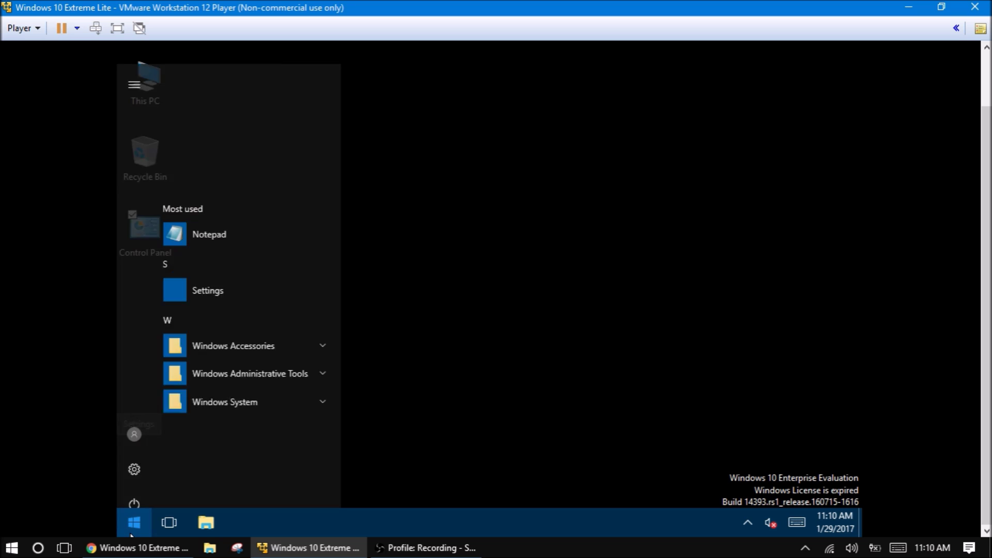
{"action": "left_click", "coordinate": [131, 536]}
{"action": "left_click", "coordinate": [132, 536]}
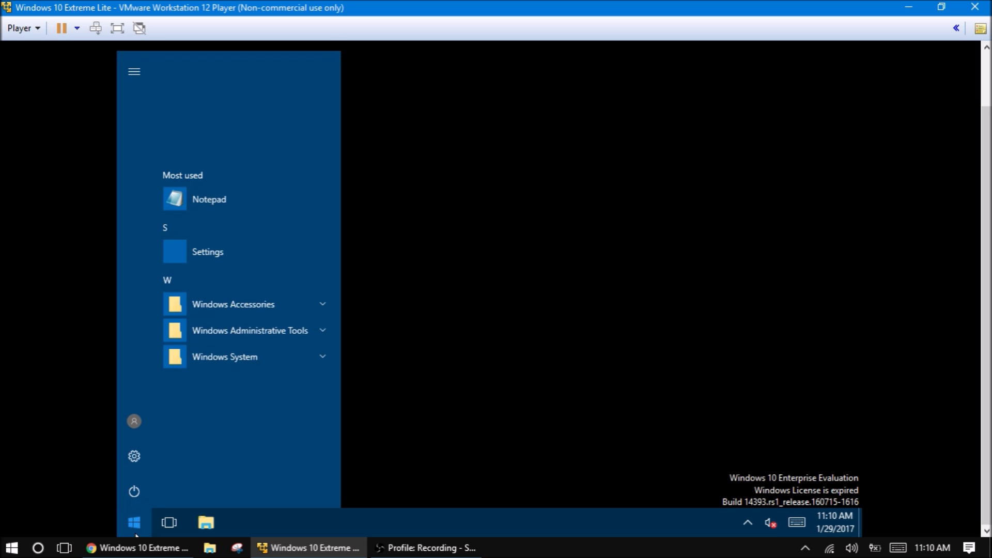
{"action": "left_click", "coordinate": [252, 307]}
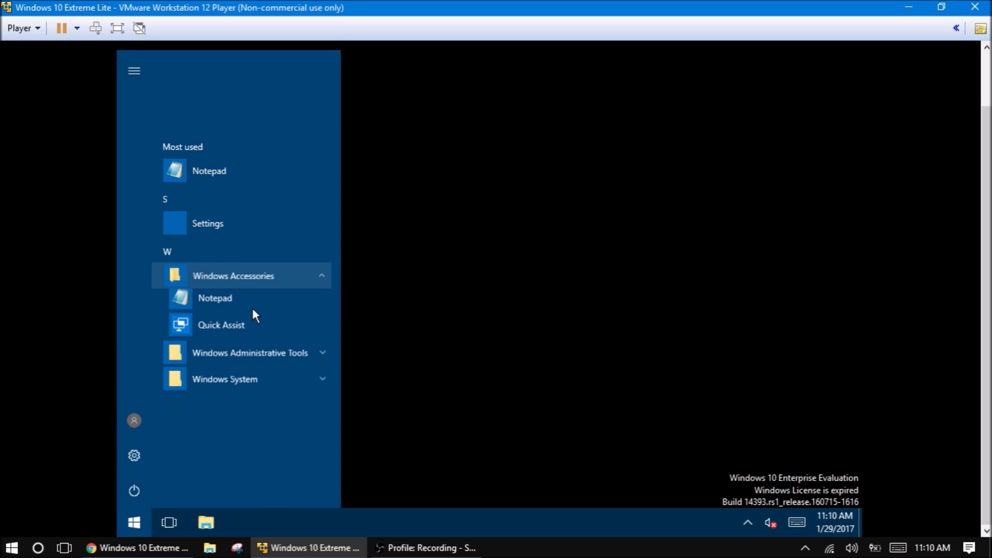
{"action": "left_click", "coordinate": [274, 257]}
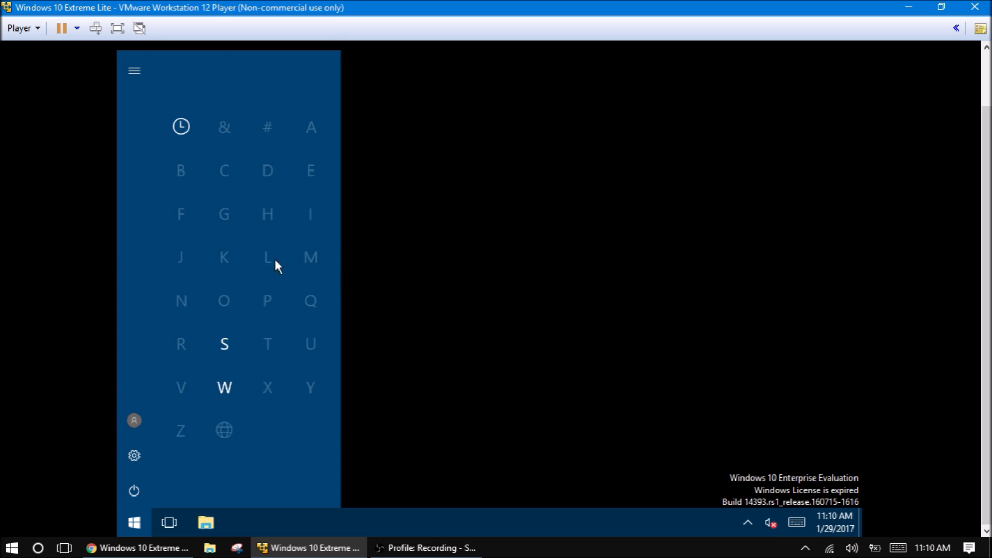
{"action": "left_click", "coordinate": [447, 407]}
{"action": "left_click", "coordinate": [142, 520]}
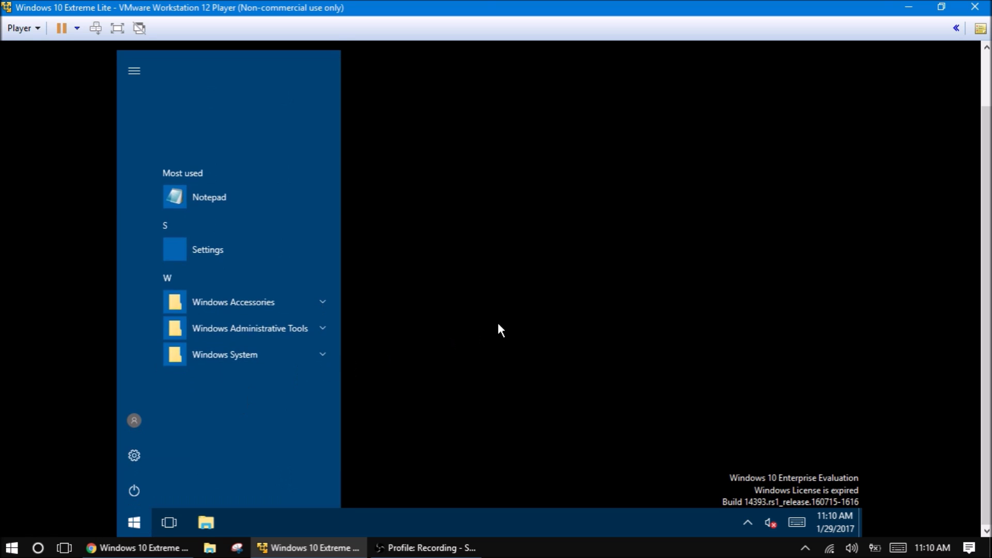
{"action": "left_click", "coordinate": [498, 324]}
Step: View the virtual machine's hidden notification icons, and briefly open File Explorer to look at its Quick access folders
{"action": "left_click", "coordinate": [748, 524]}
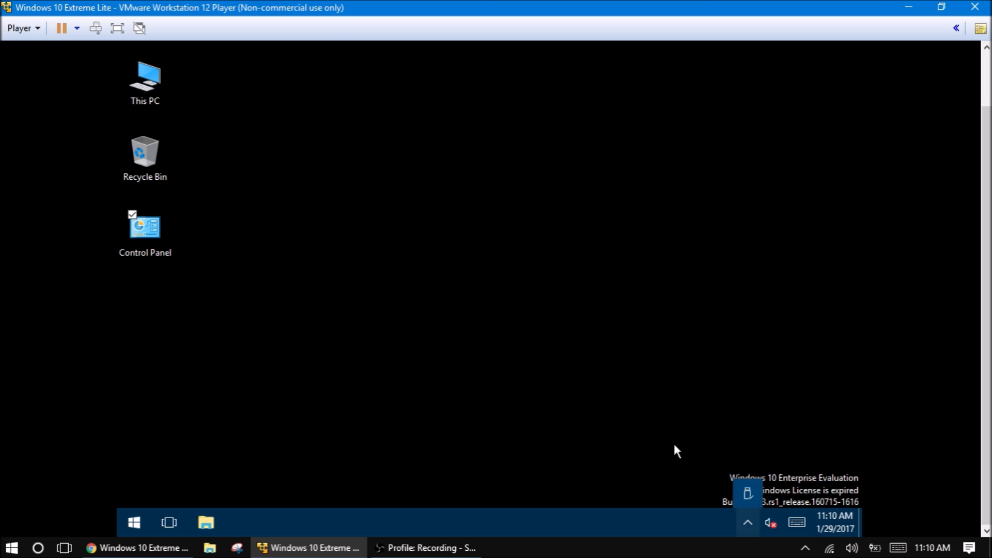
{"action": "left_click", "coordinate": [672, 438]}
{"action": "left_click", "coordinate": [646, 389]}
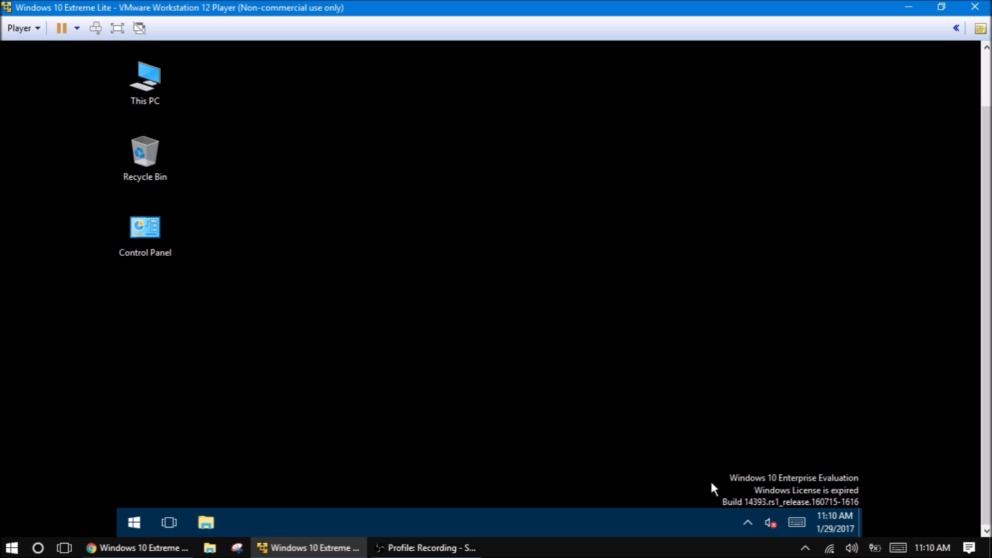
{"action": "left_click", "coordinate": [223, 514]}
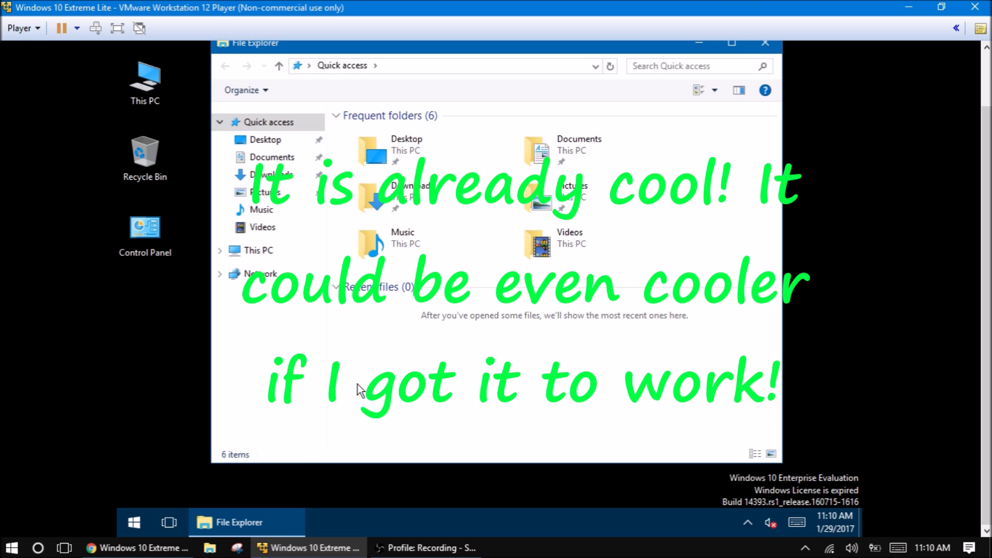
{"action": "left_click", "coordinate": [765, 44]}
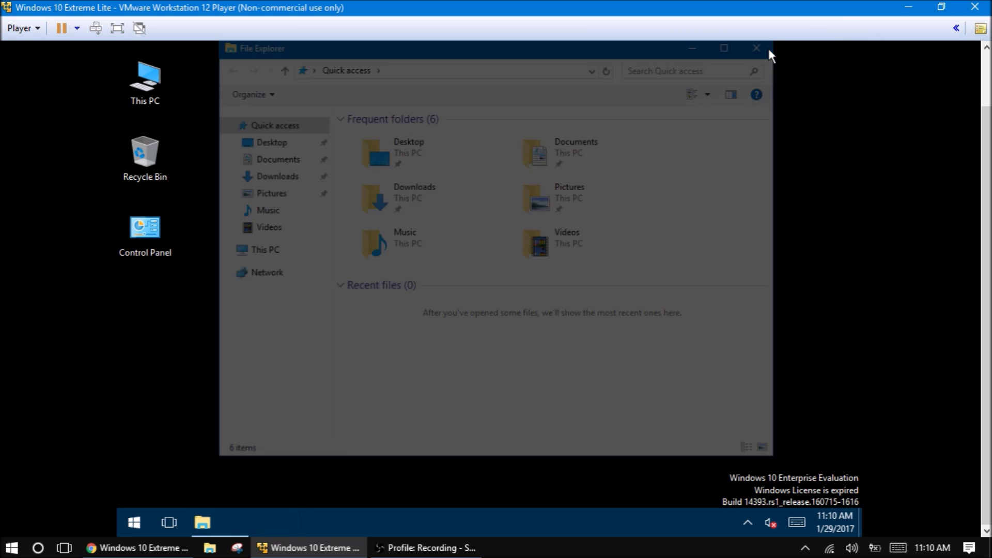
Step: Check the disk space in the properties of Local Disk (C:) in the virtual machine's This PC, and close both windows
{"action": "double_click", "coordinate": [153, 98]}
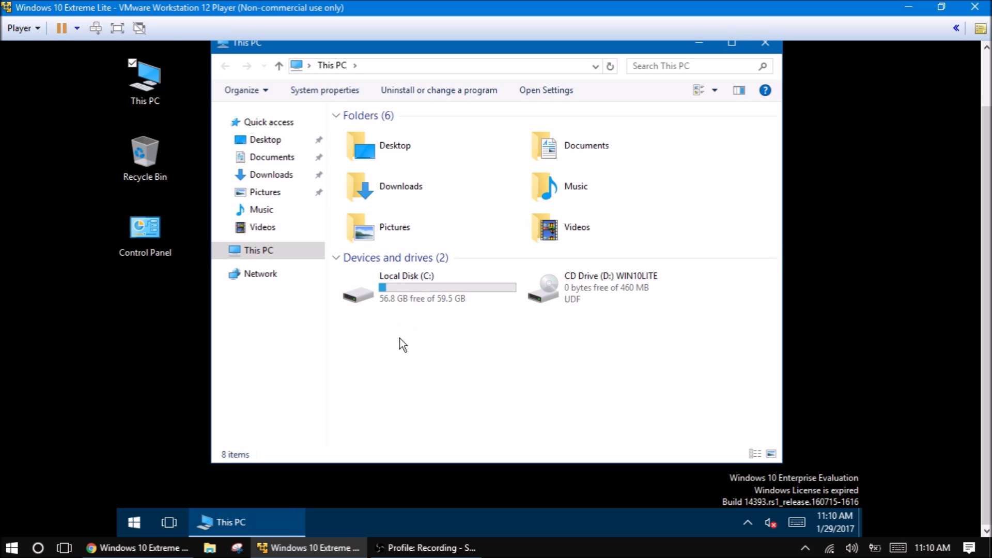
{"action": "right_click", "coordinate": [395, 279]}
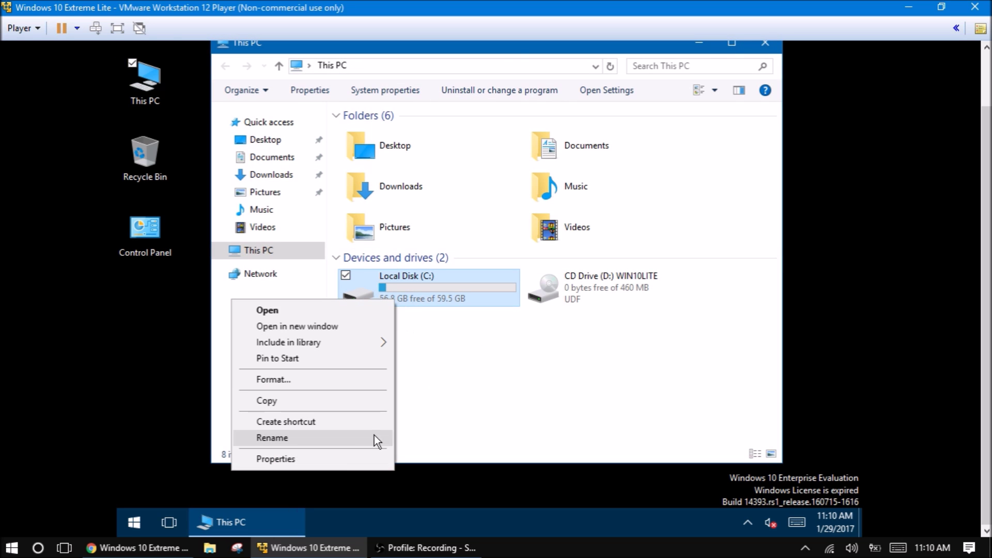
{"action": "left_click", "coordinate": [324, 469]}
{"action": "right_click", "coordinate": [403, 306]}
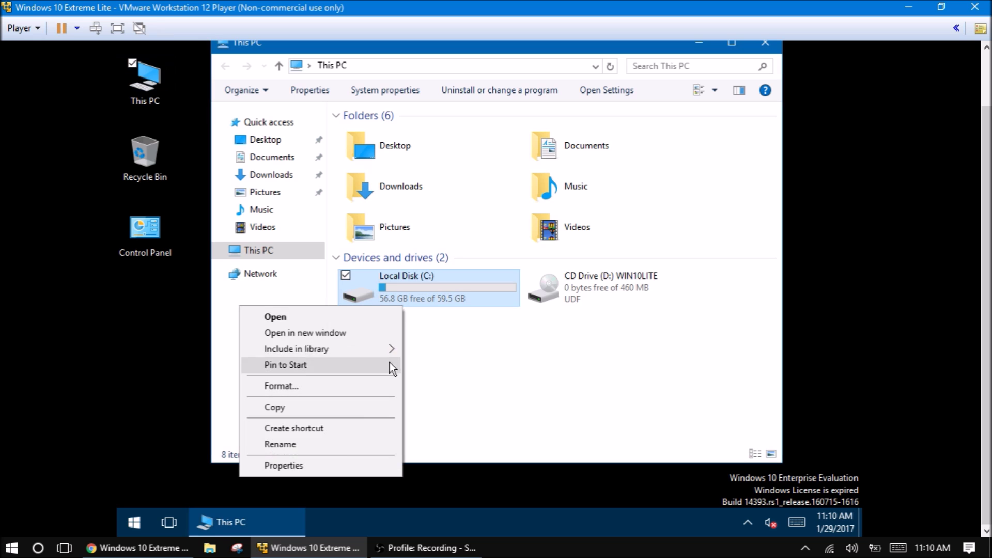
{"action": "left_click", "coordinate": [324, 466]}
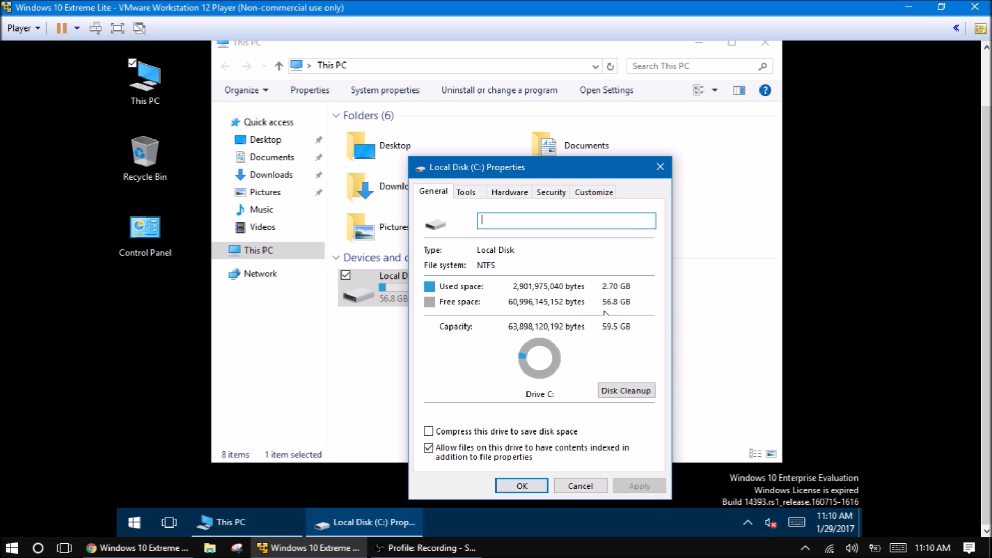
{"action": "left_click", "coordinate": [660, 167]}
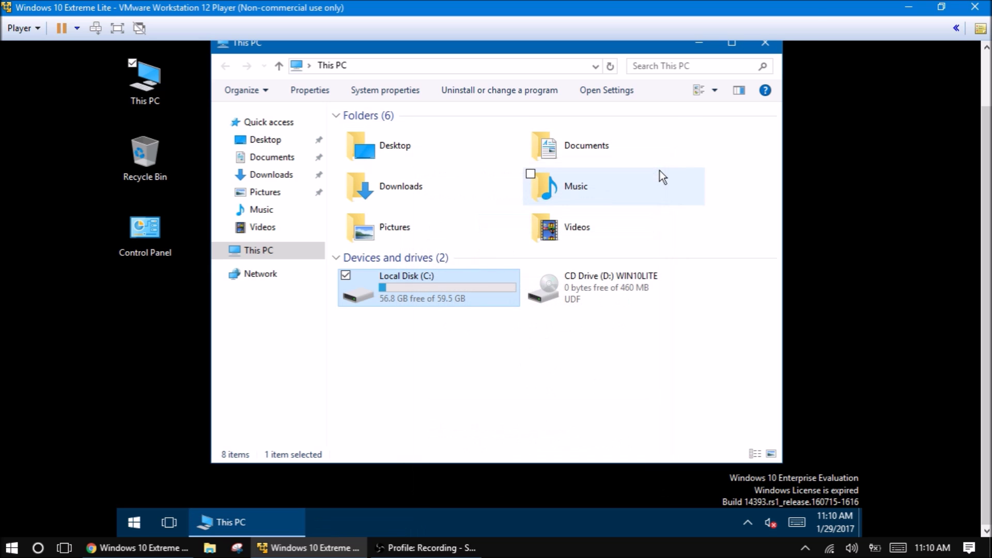
{"action": "left_click", "coordinate": [770, 42]}
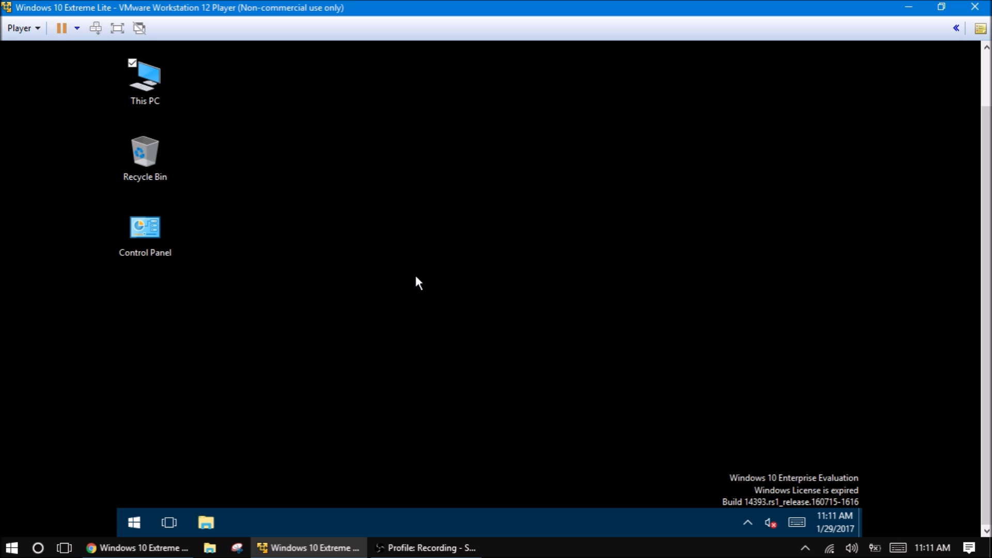
Step: Open Task View in the virtual machine and return to the desktop
{"action": "left_click", "coordinate": [167, 532]}
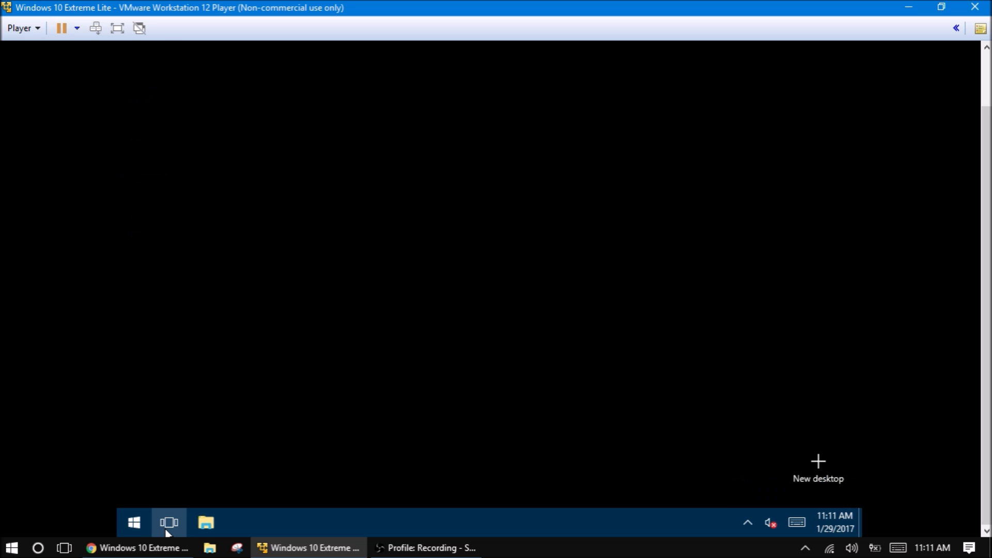
{"action": "left_click", "coordinate": [167, 533]}
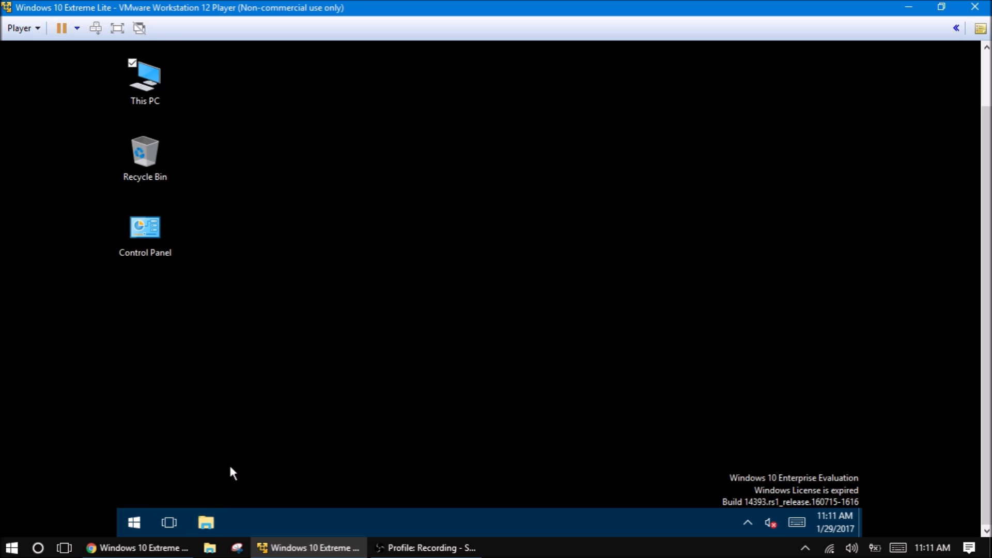